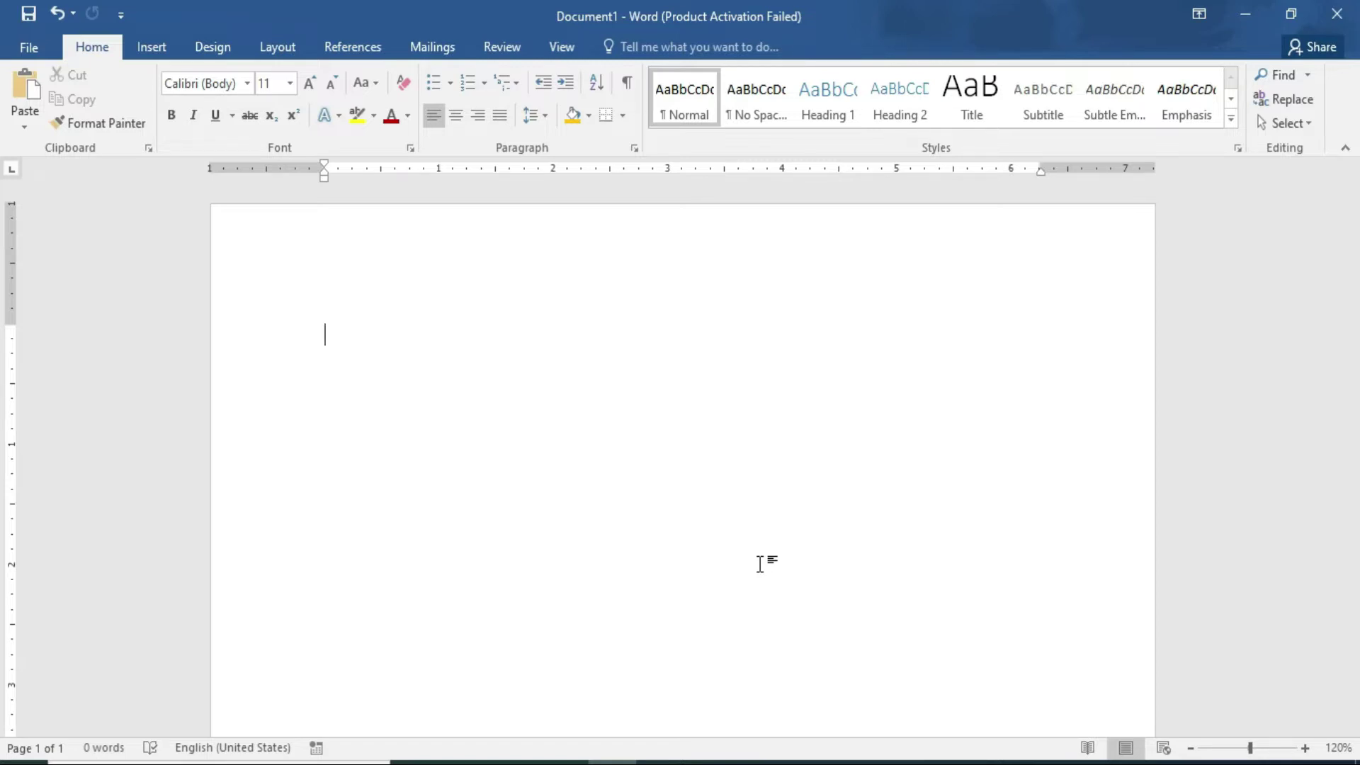
Enter =rand() on the blank page to generate sample paragraphs.
{"action": "type", "text": "="}
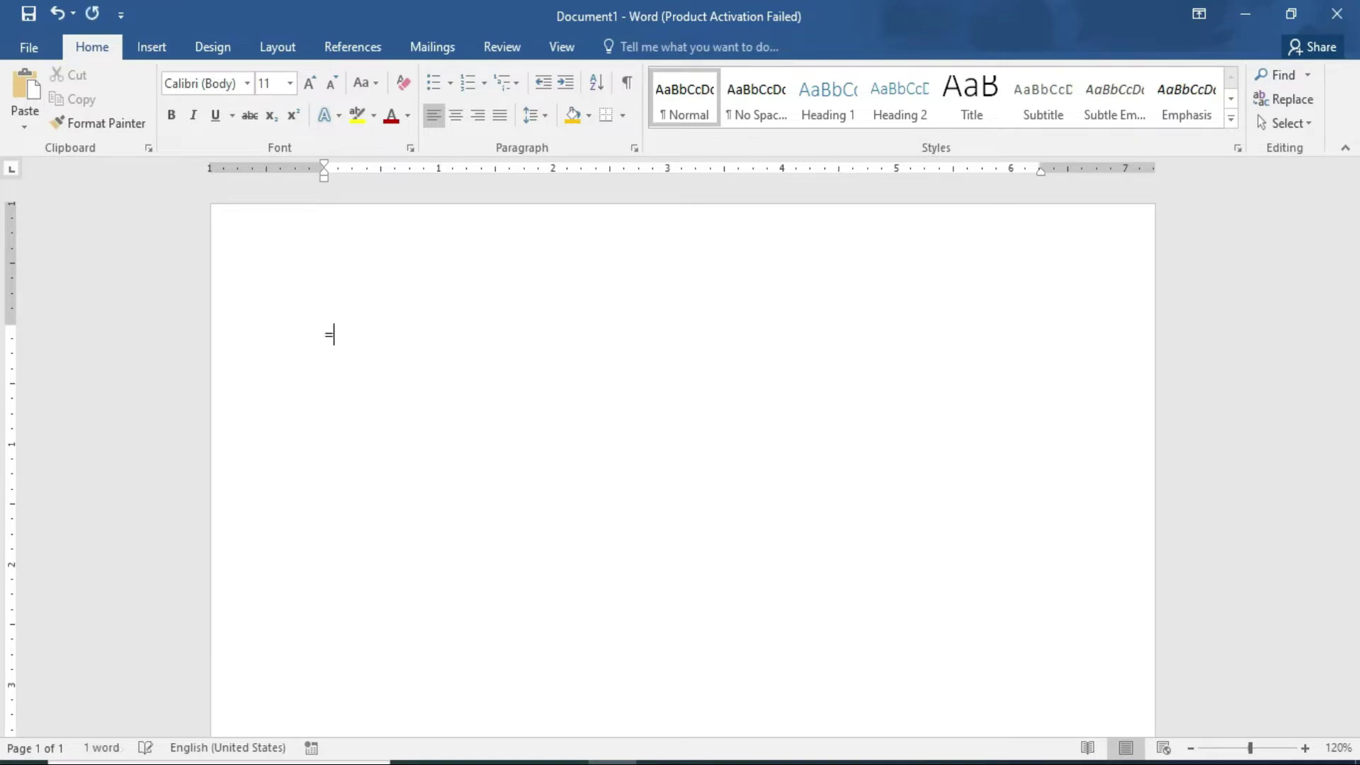
{"action": "type", "text": "ran"}
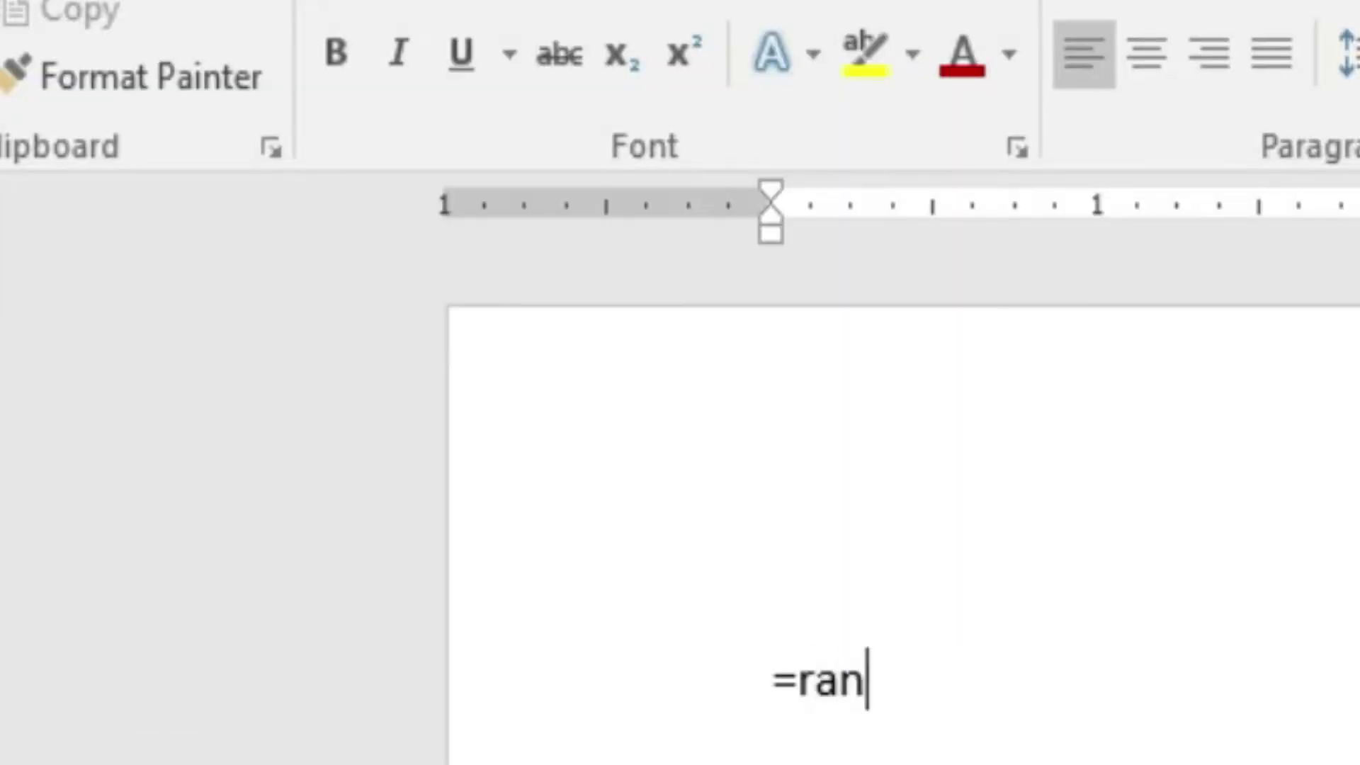
{"action": "type", "text": "d()"}
{"action": "key", "text": "Return"}
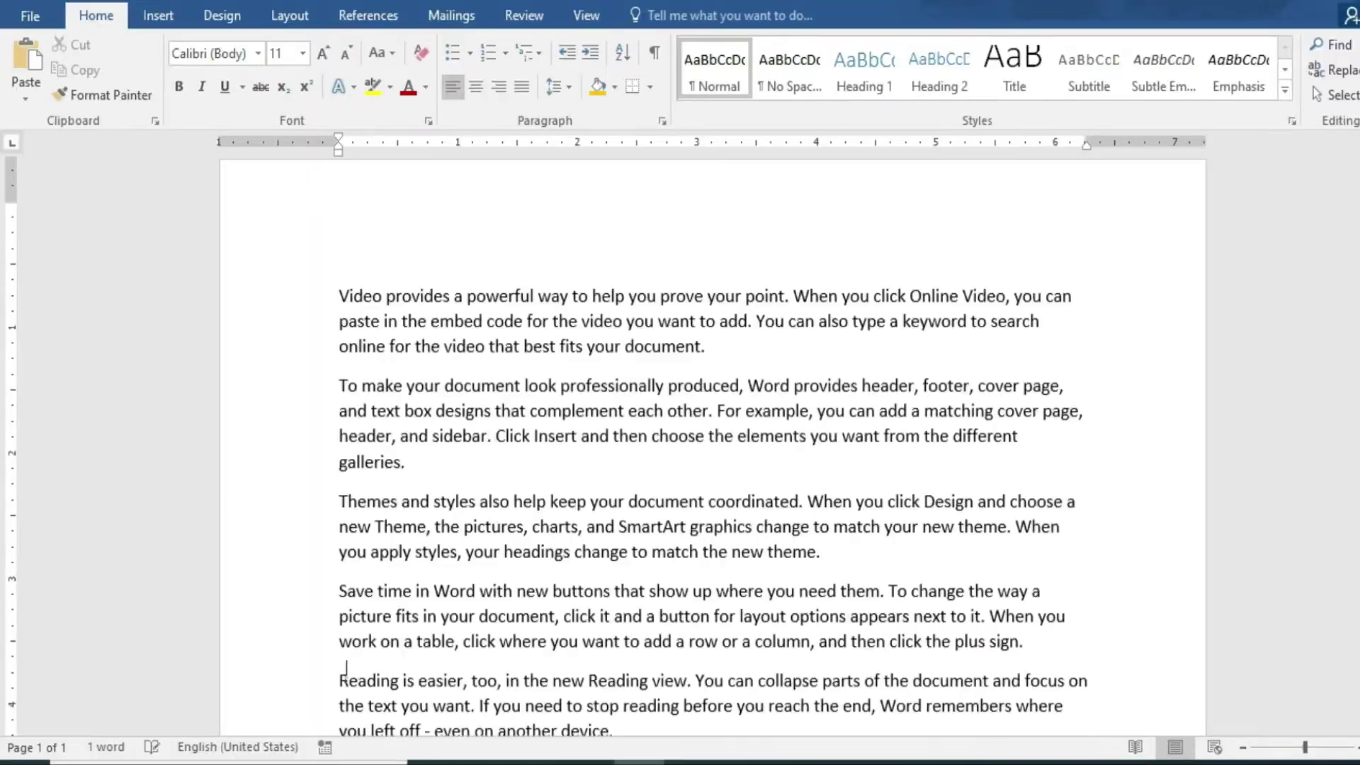
{"action": "scroll", "coordinate": [796, 558], "scroll_direction": "up", "scroll_amount": 2}
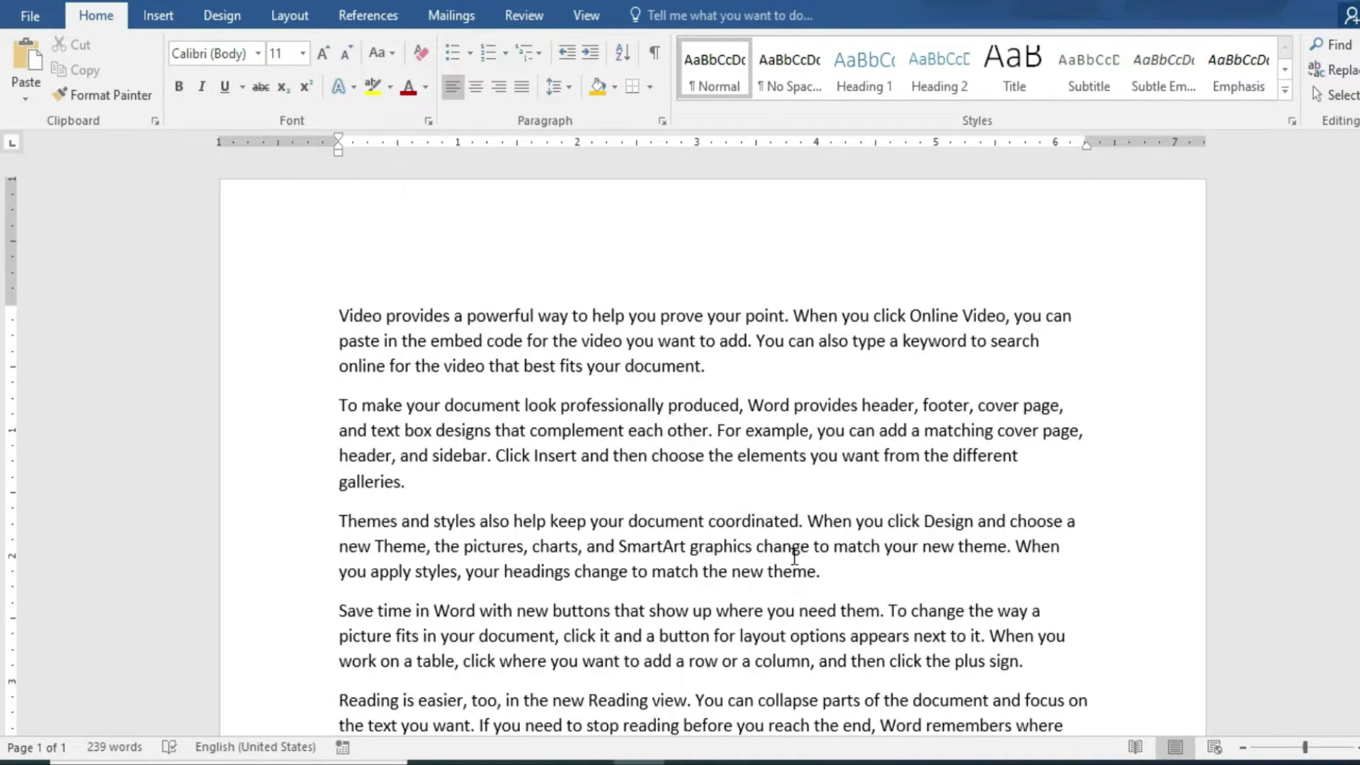
{"action": "scroll", "coordinate": [729, 540], "scroll_direction": "down", "scroll_amount": 2}
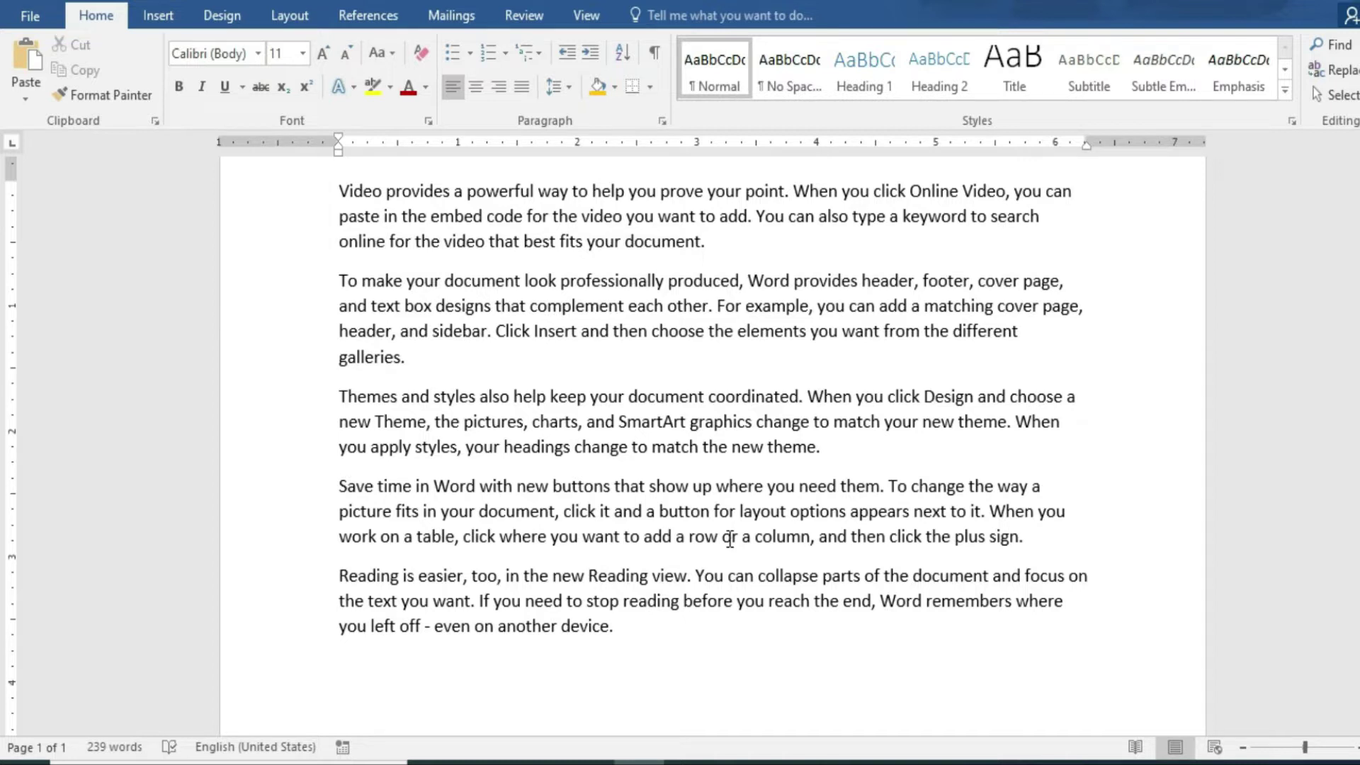
{"action": "left_click", "coordinate": [673, 604]}
{"action": "key", "text": "ctrl+a"}
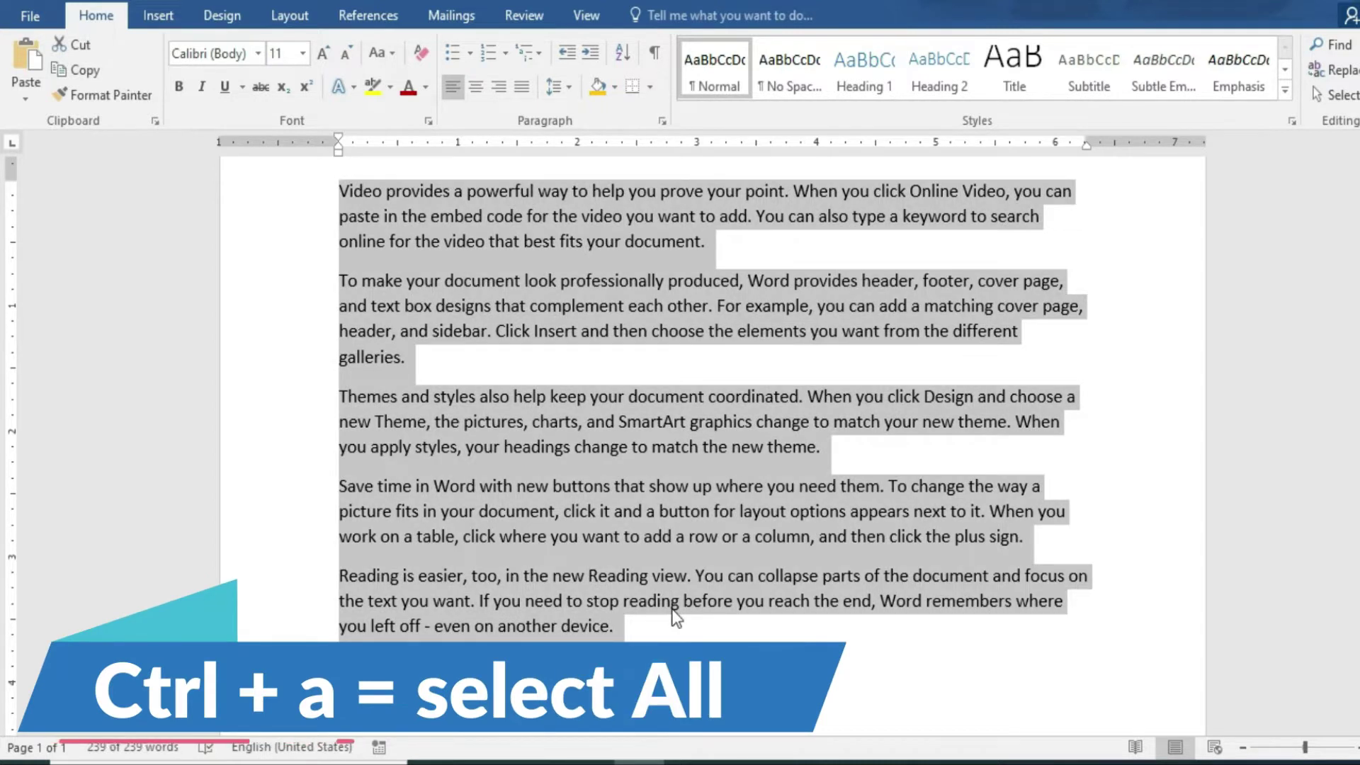
{"action": "scroll", "coordinate": [673, 611], "scroll_direction": "up", "scroll_amount": 2}
{"action": "scroll", "coordinate": [671, 609], "scroll_direction": "down", "scroll_amount": 4}
{"action": "scroll", "coordinate": [671, 609], "scroll_direction": "up", "scroll_amount": 4}
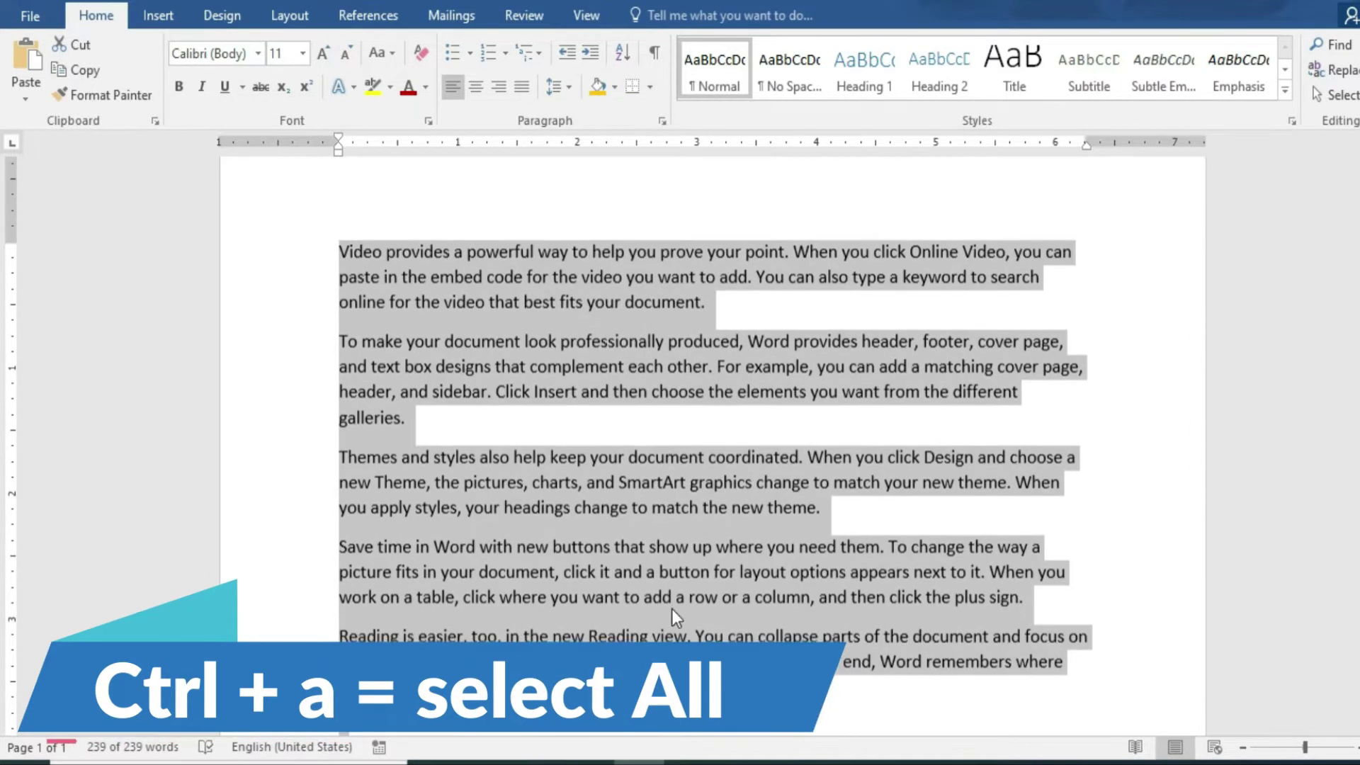
{"action": "scroll", "coordinate": [672, 609], "scroll_direction": "down", "scroll_amount": 1}
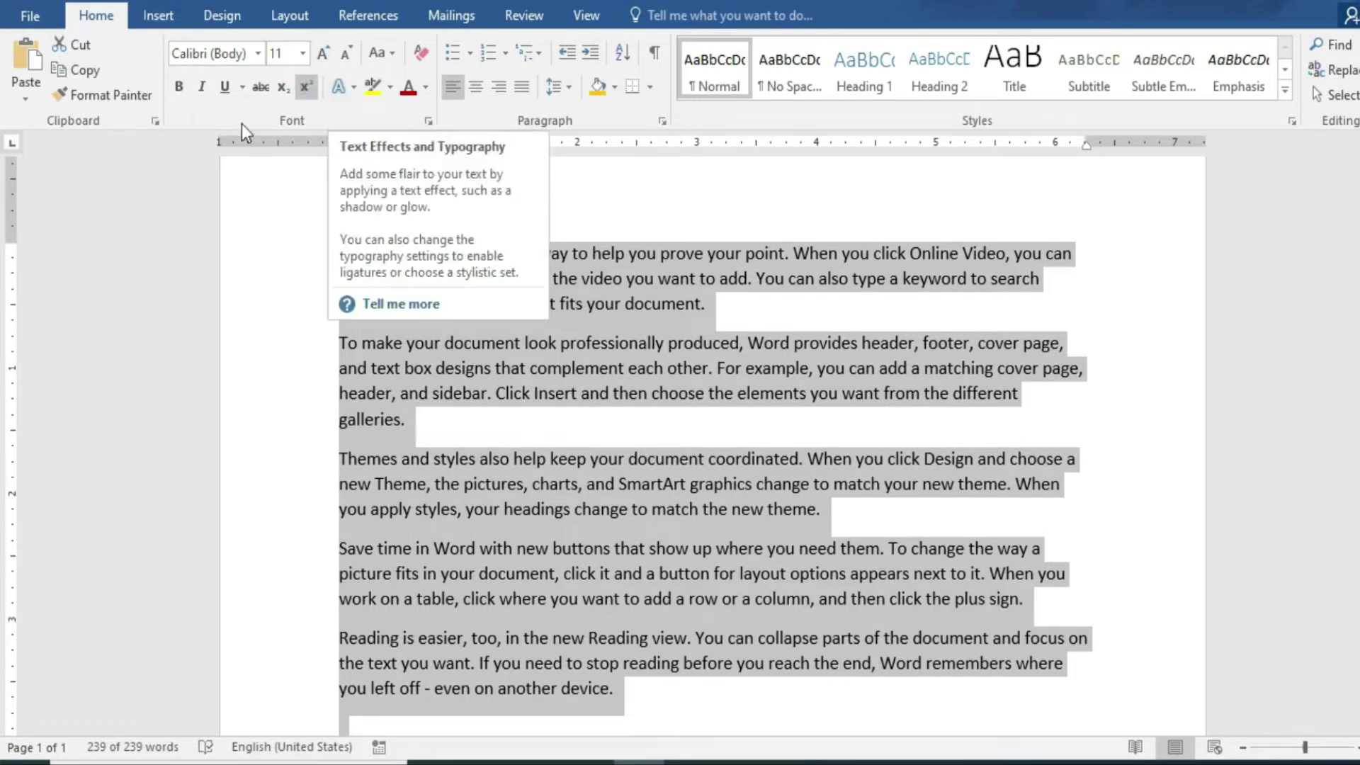
{"action": "left_click", "coordinate": [407, 92]}
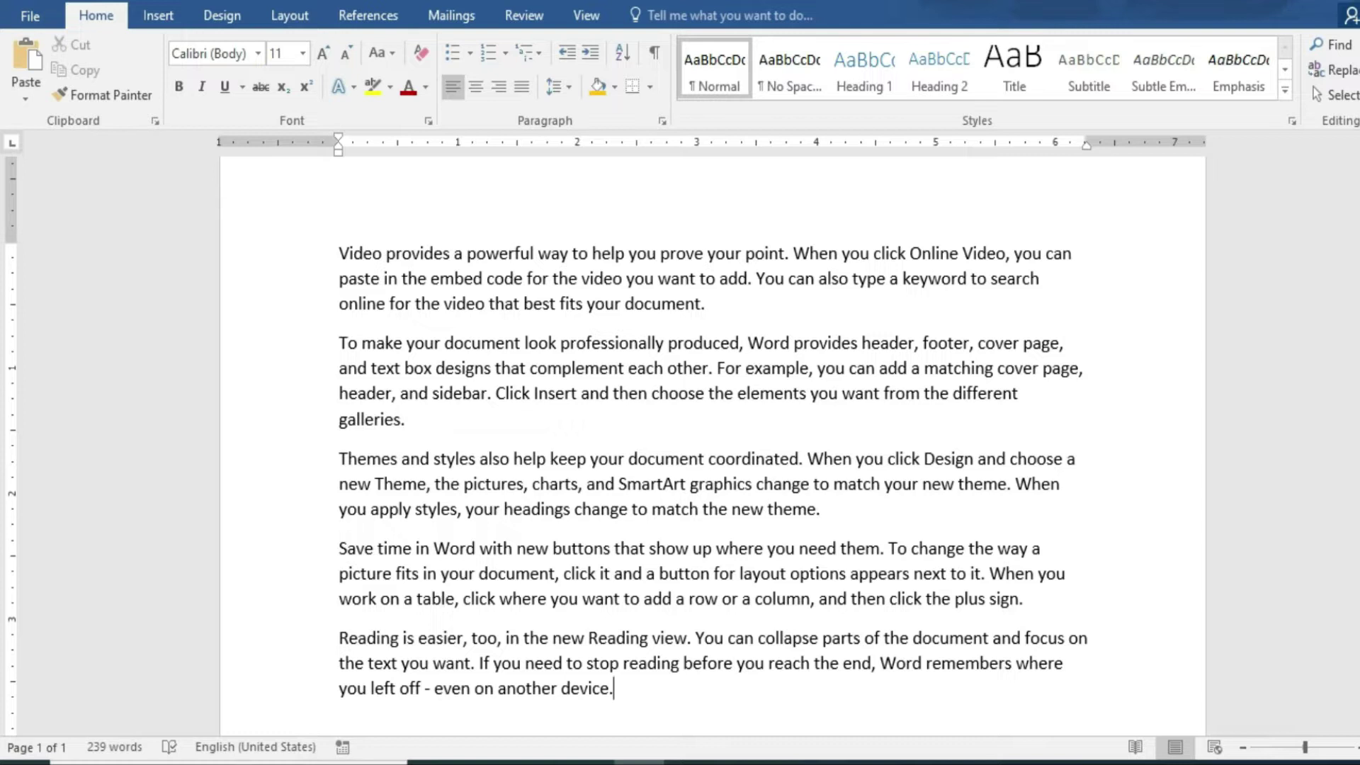
Select all the sample text and toggle bold on and back off.
{"action": "key", "text": "ctrl+a"}
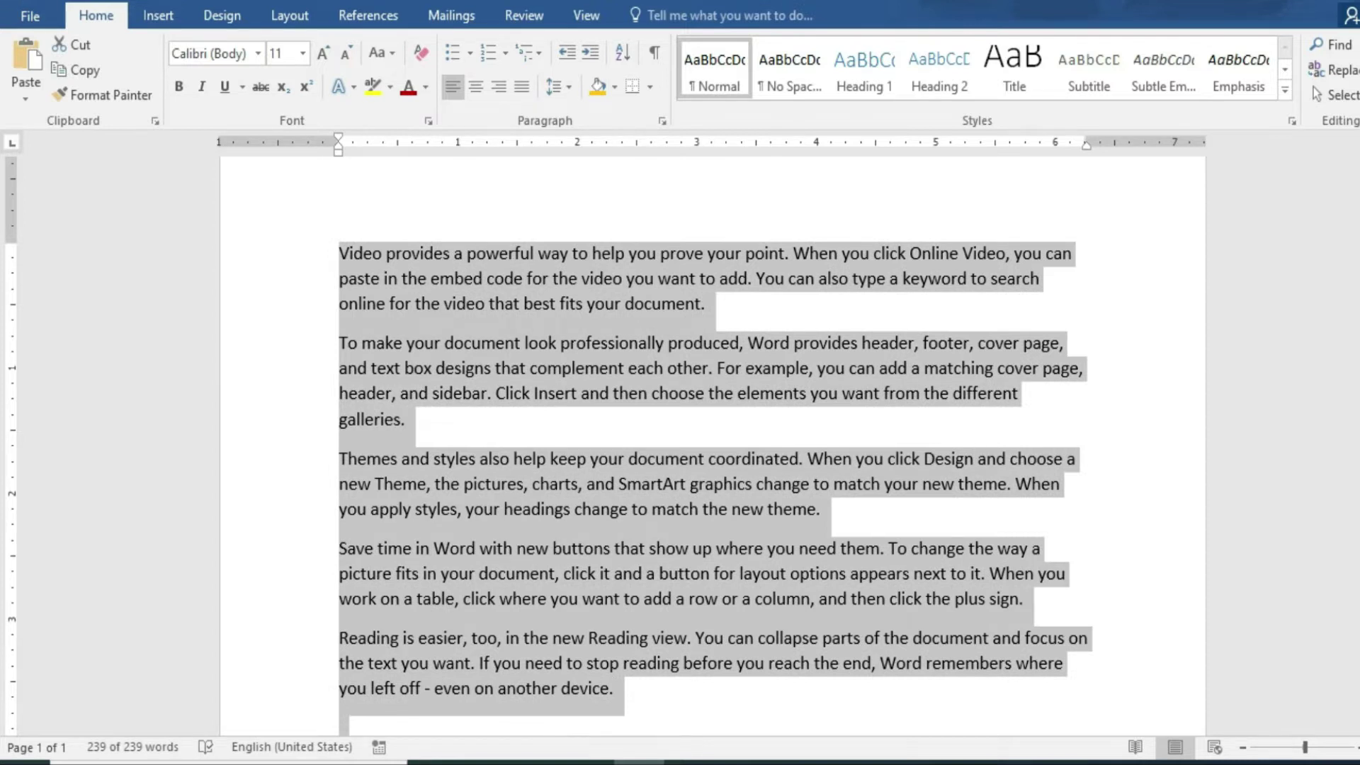
{"action": "key", "text": "ctrl+b"}
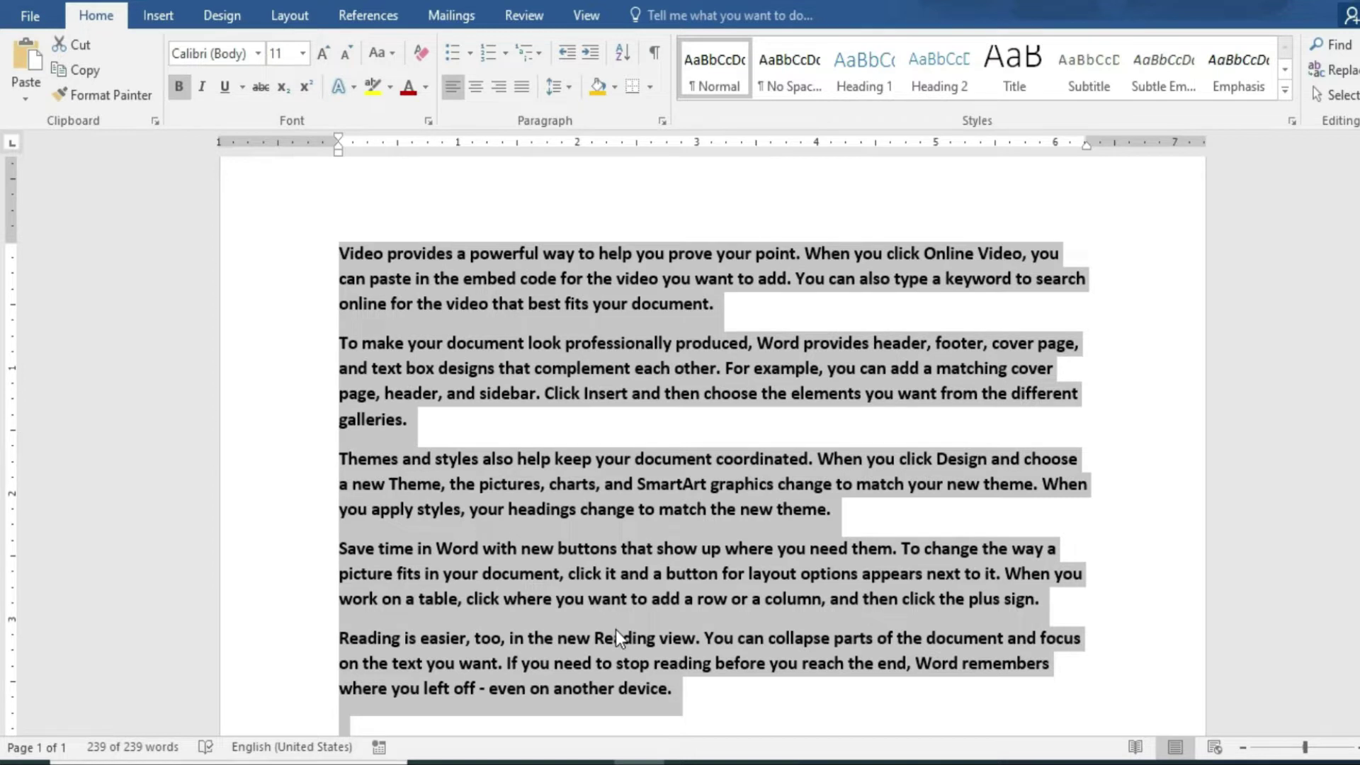
{"action": "key", "text": "ctrl+b"}
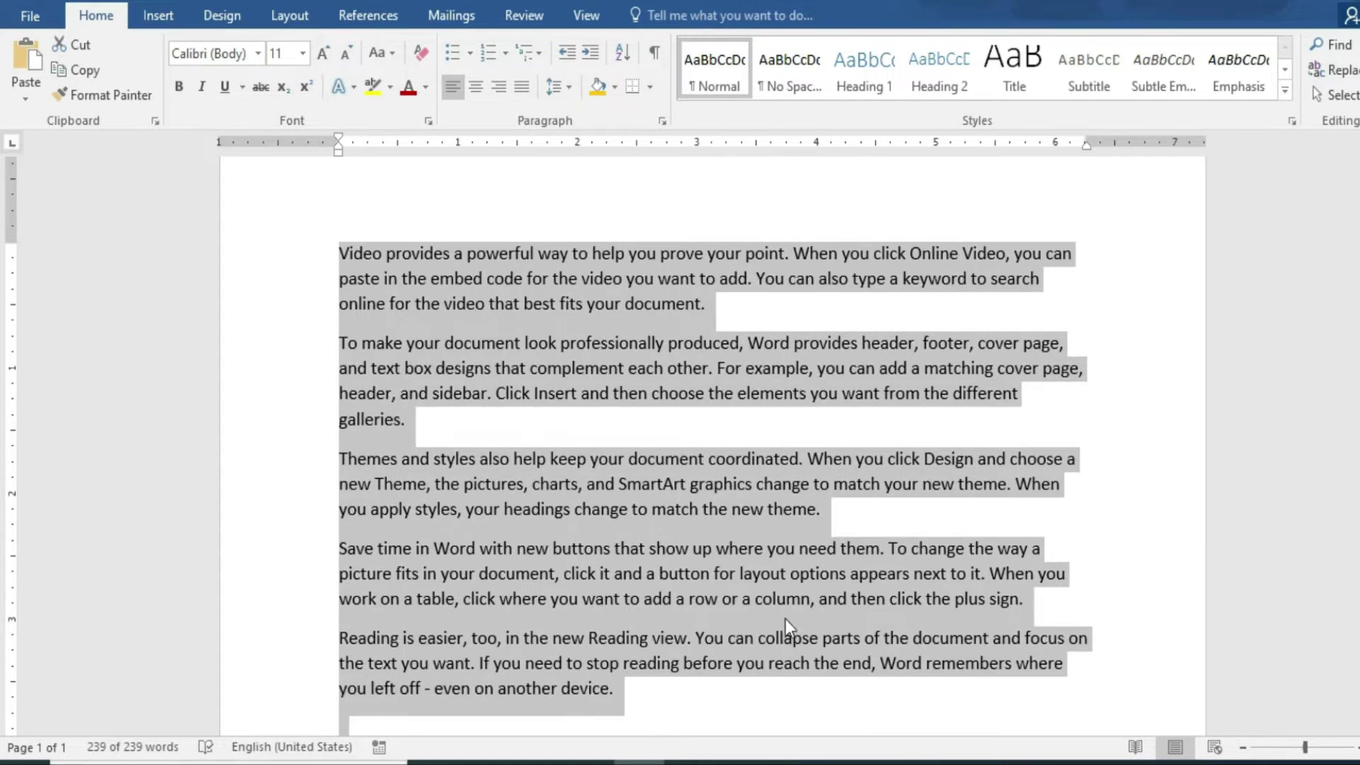
Make the word 'document' ending the first paragraph bold.
{"action": "left_click", "coordinate": [607, 480]}
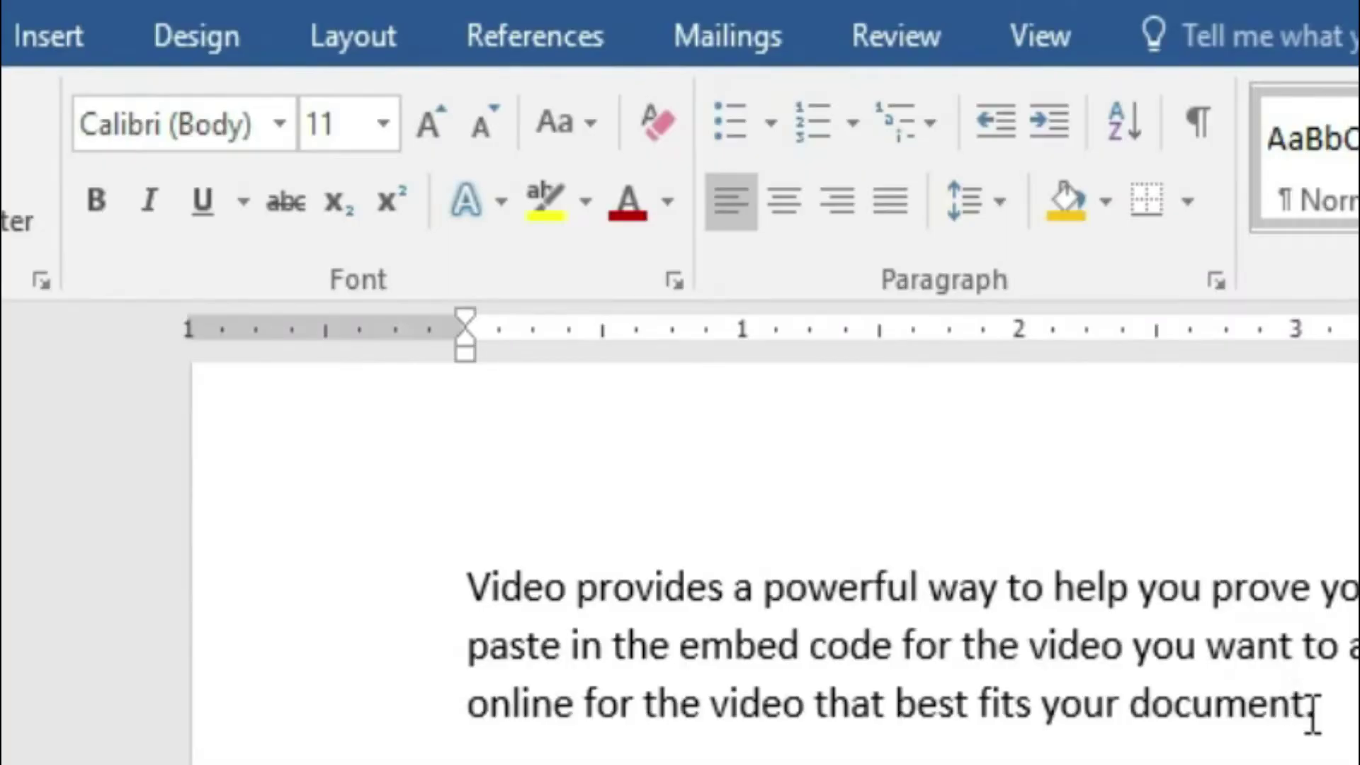
{"action": "left_click_drag", "start_coordinate": [1307, 702], "coordinate": [1141, 697]}
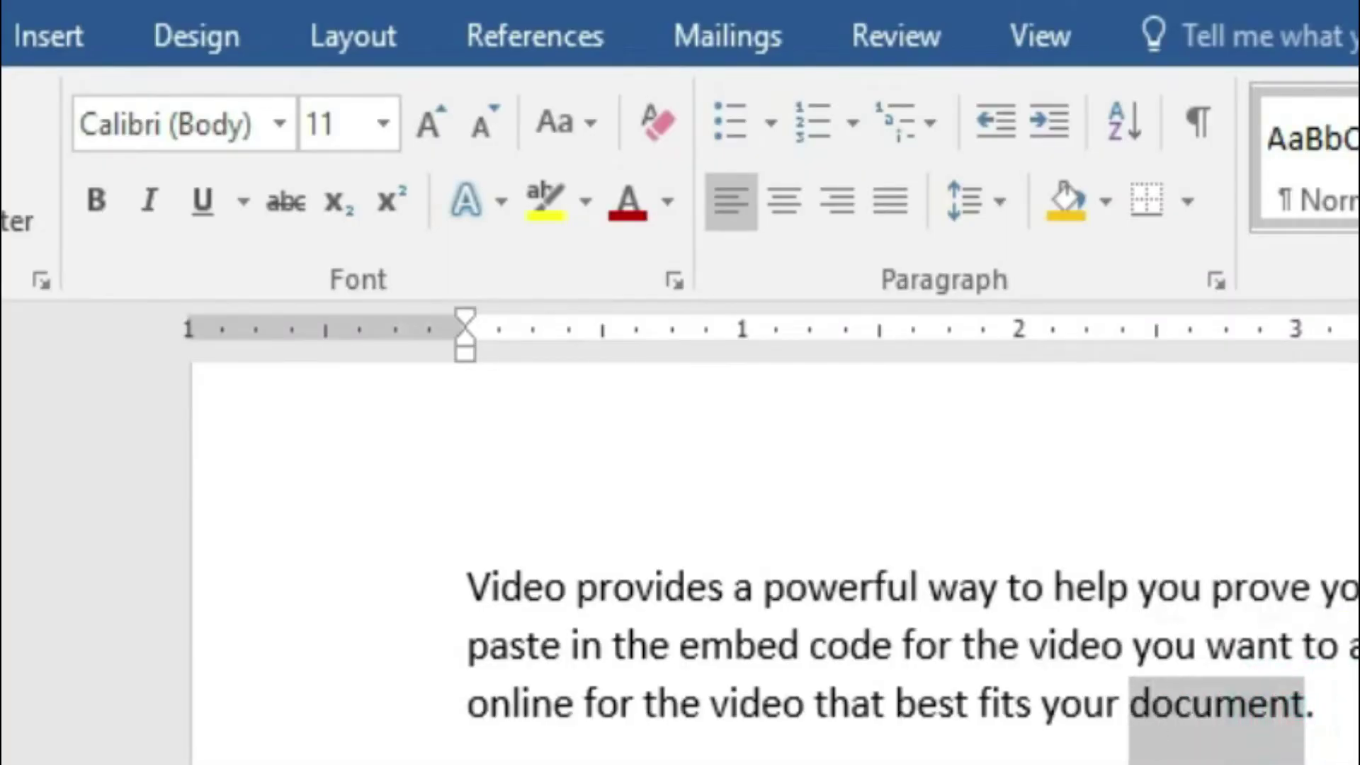
{"action": "key", "text": "ctrl+b"}
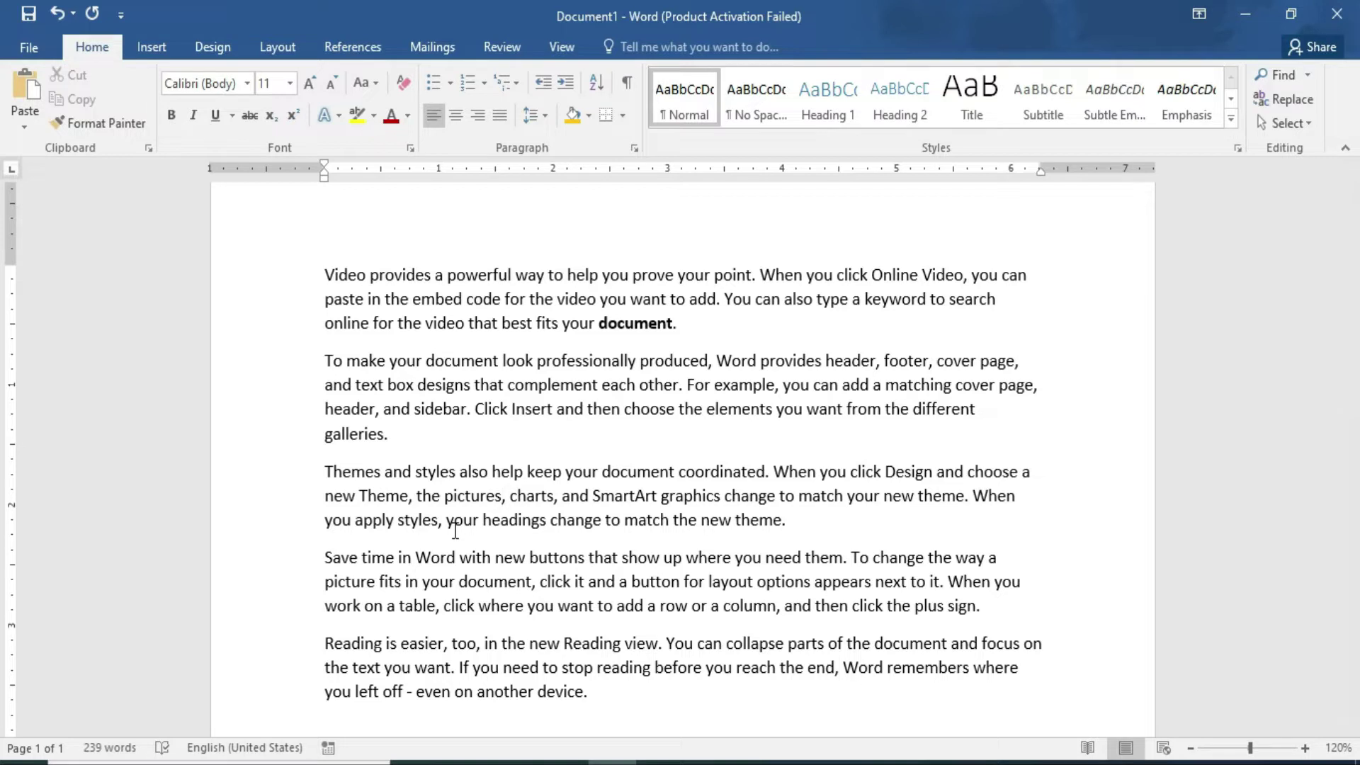
Delete paragraphs two to five, then paste and remove a duplicate of the first paragraph.
{"action": "mouse_move", "coordinate": [324, 357]}
{"action": "left_mouse_down"}
{"action": "mouse_move", "coordinate": [461, 487]}
{"action": "mouse_move", "coordinate": [629, 698]}
{"action": "left_mouse_up"}
{"action": "key", "text": "Delete"}
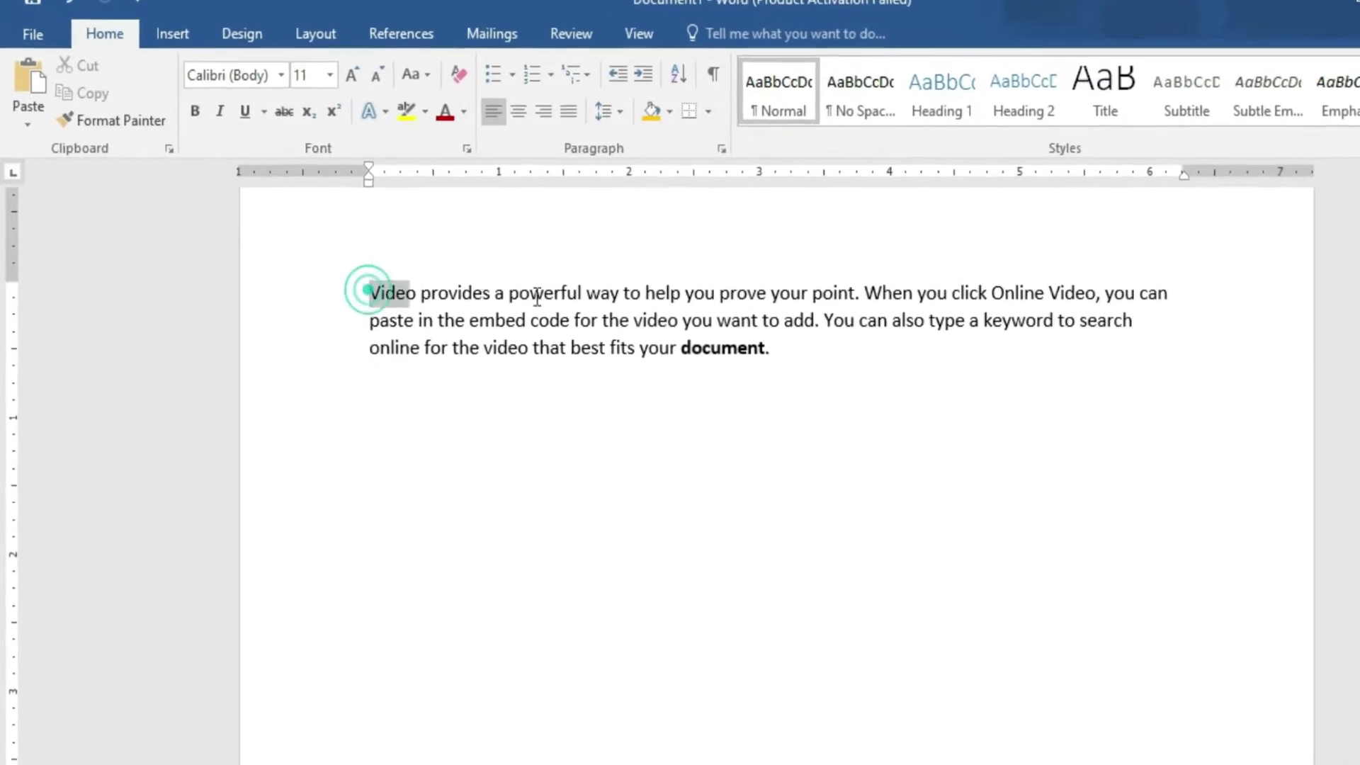
{"action": "left_click_drag", "start_coordinate": [347, 286], "coordinate": [737, 358]}
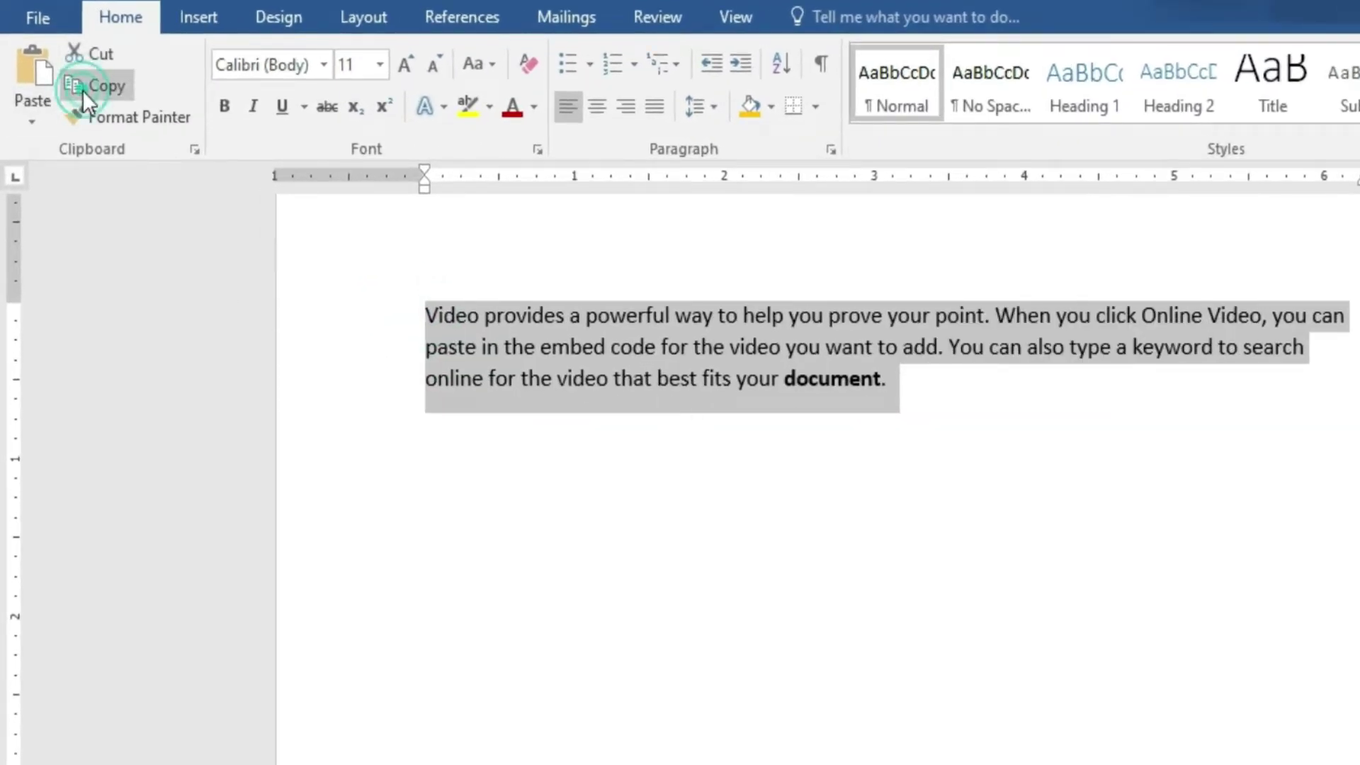
{"action": "left_click", "coordinate": [904, 397]}
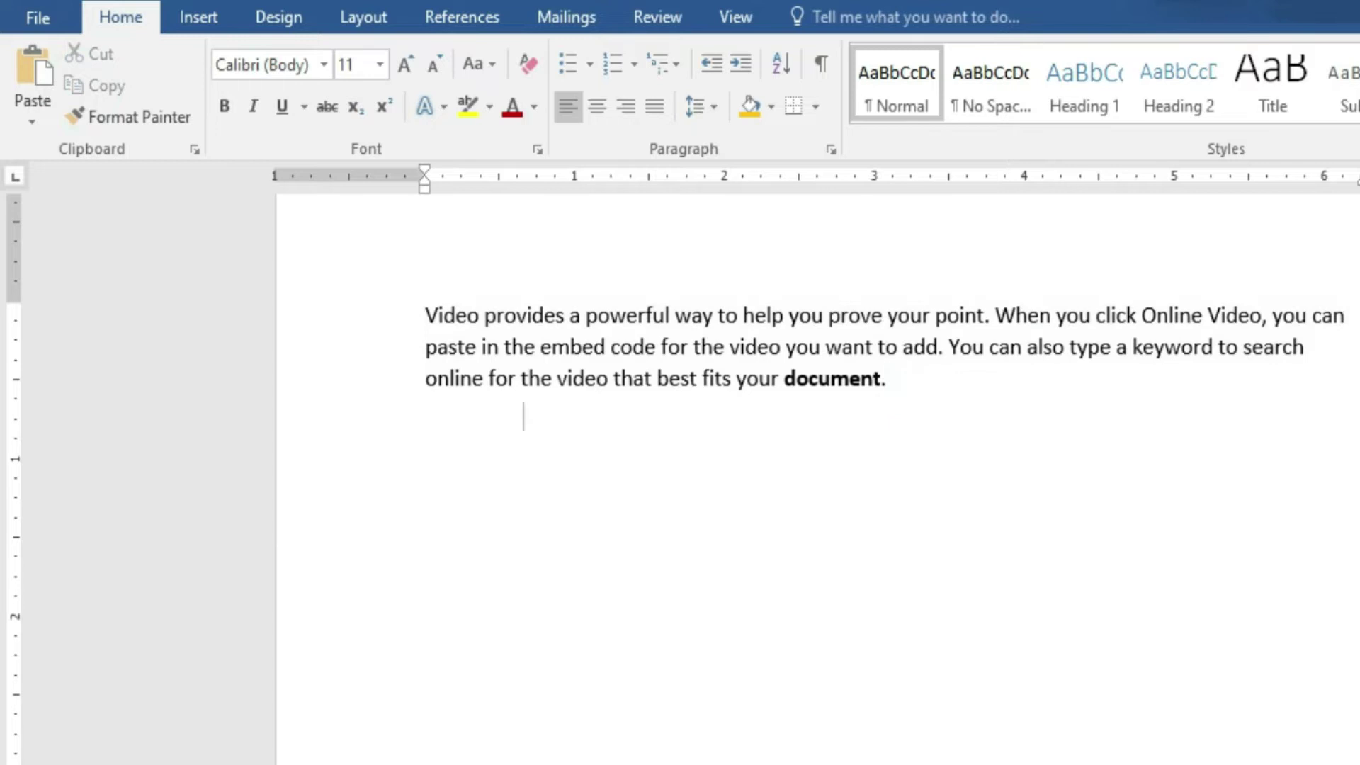
{"action": "left_click", "coordinate": [41, 66]}
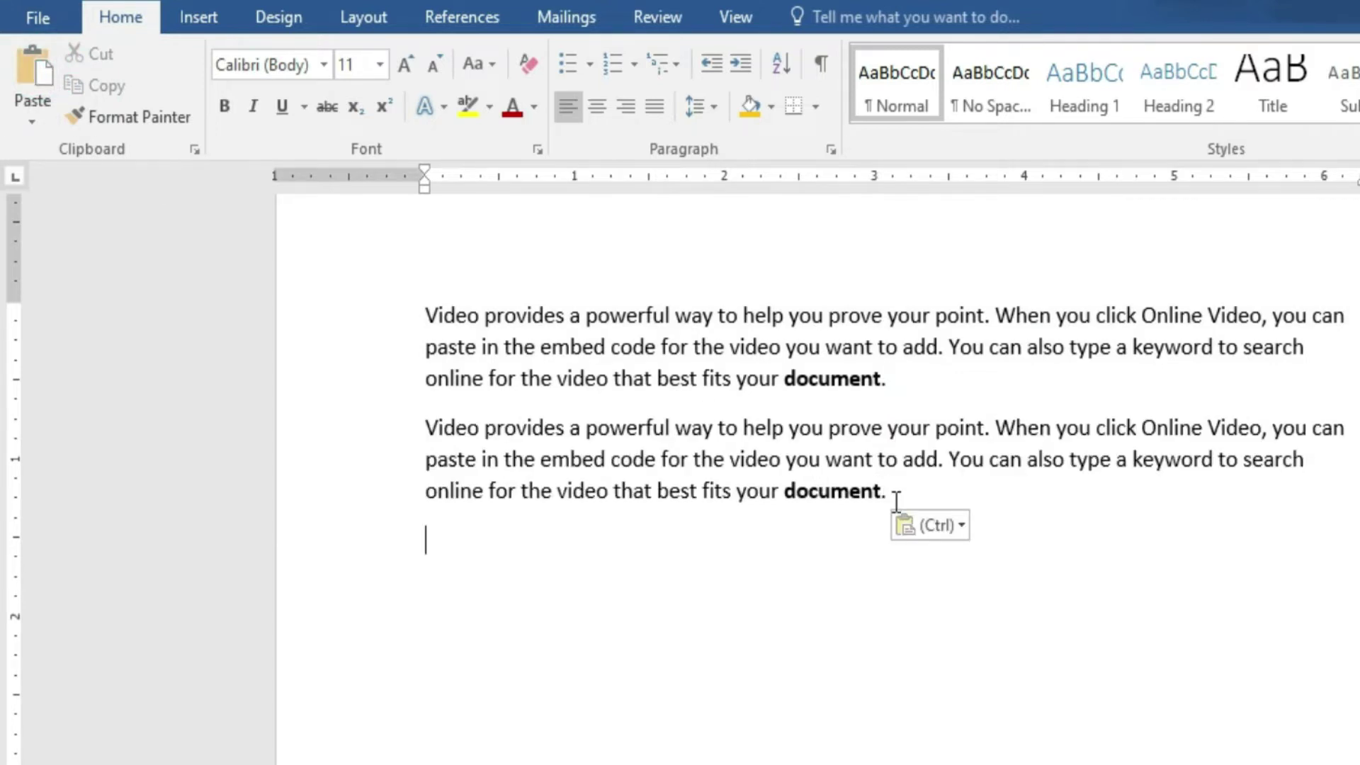
{"action": "left_click_drag", "start_coordinate": [894, 496], "coordinate": [433, 436]}
{"action": "key", "text": "Delete"}
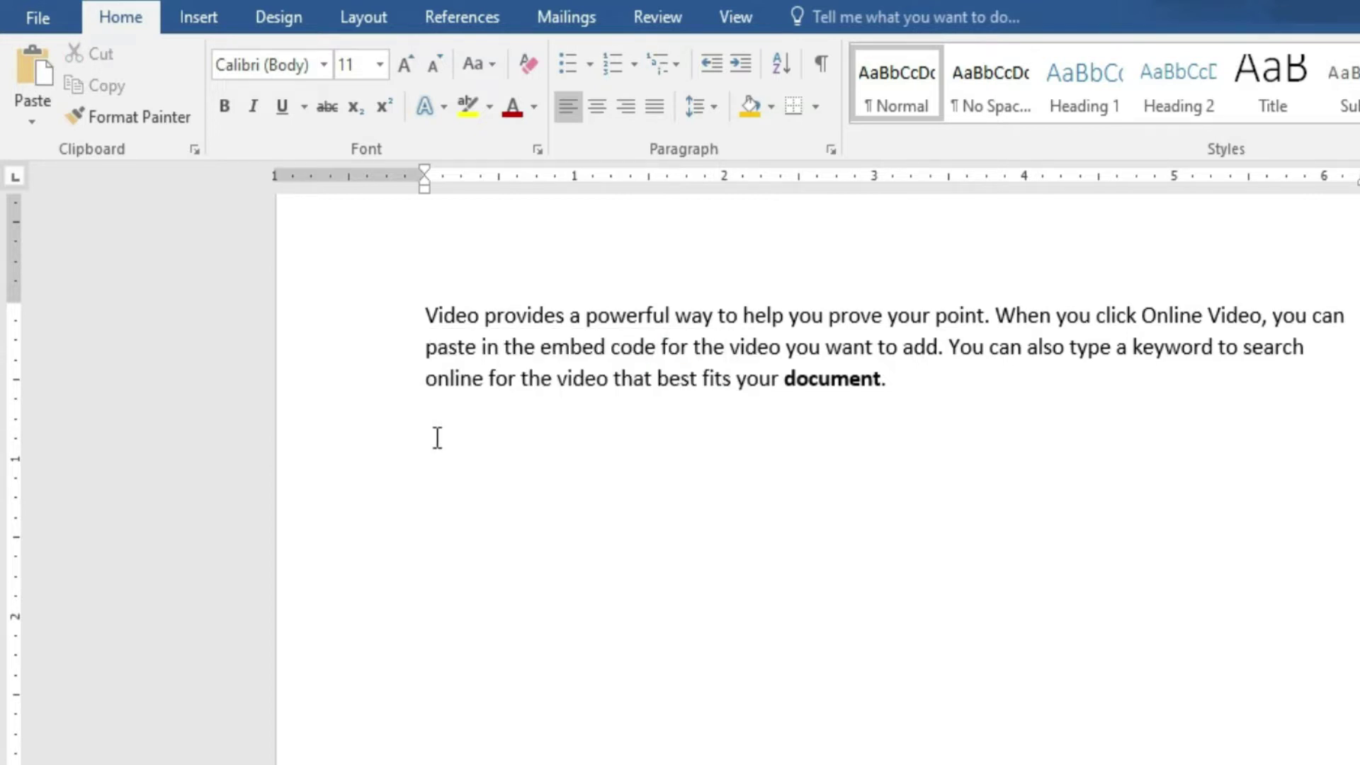
Copy the first paragraph and paste it onto a new line below it.
{"action": "left_click_drag", "start_coordinate": [932, 388], "coordinate": [430, 312]}
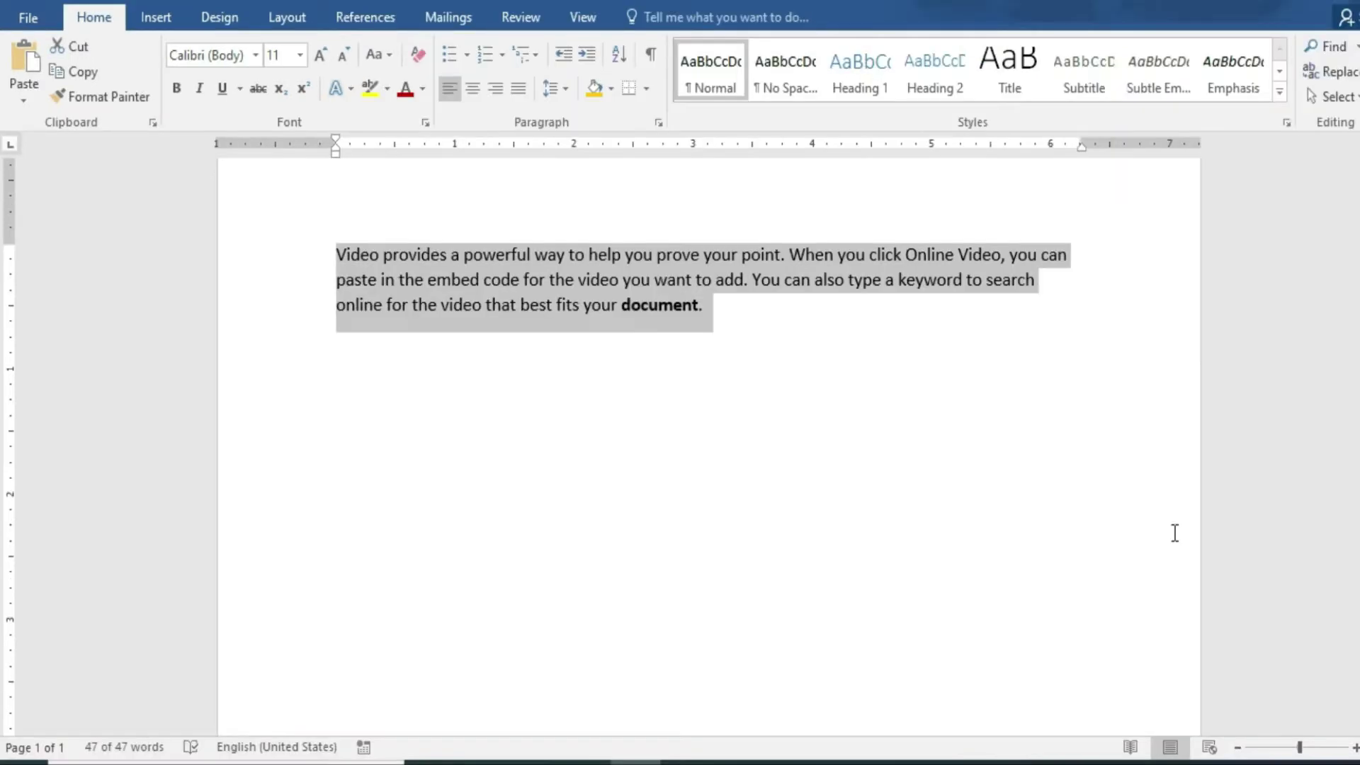
{"action": "key", "text": "ctrl+c"}
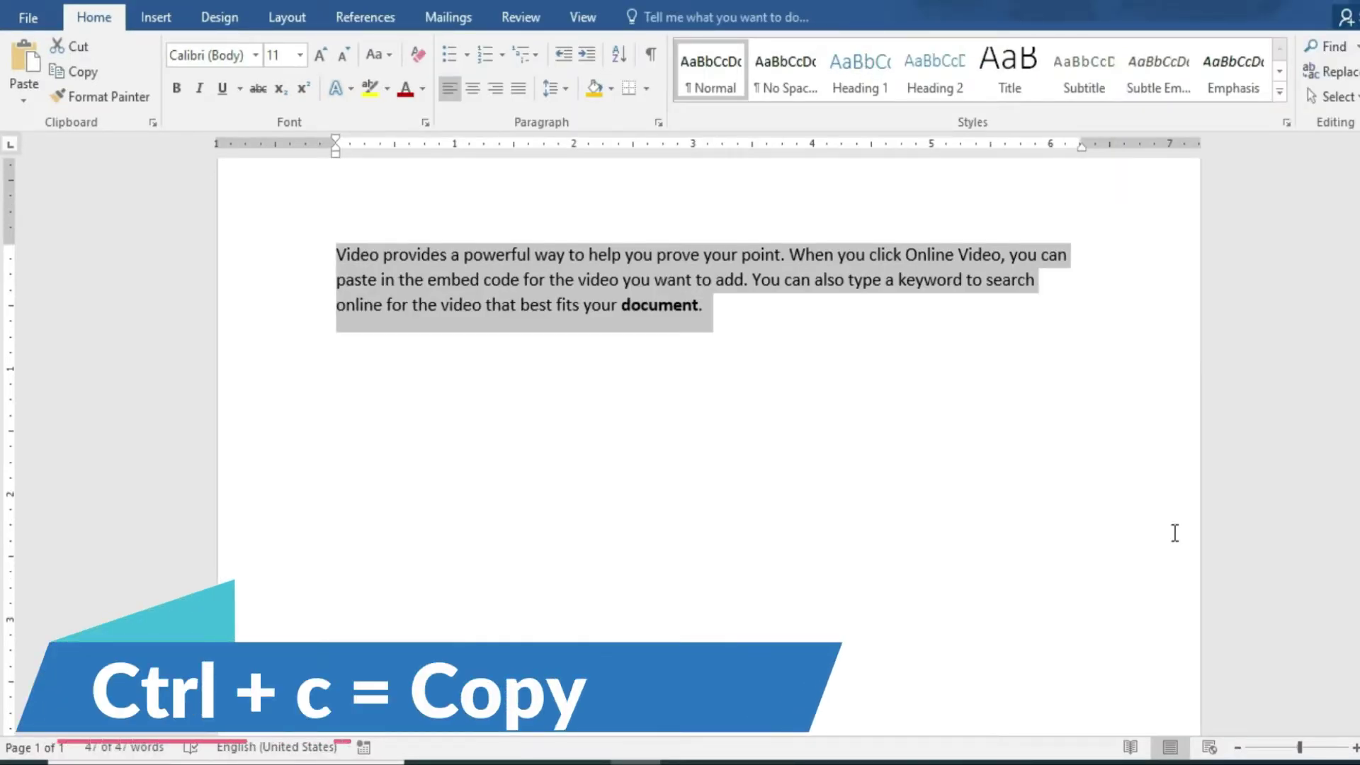
{"action": "left_click", "coordinate": [771, 328]}
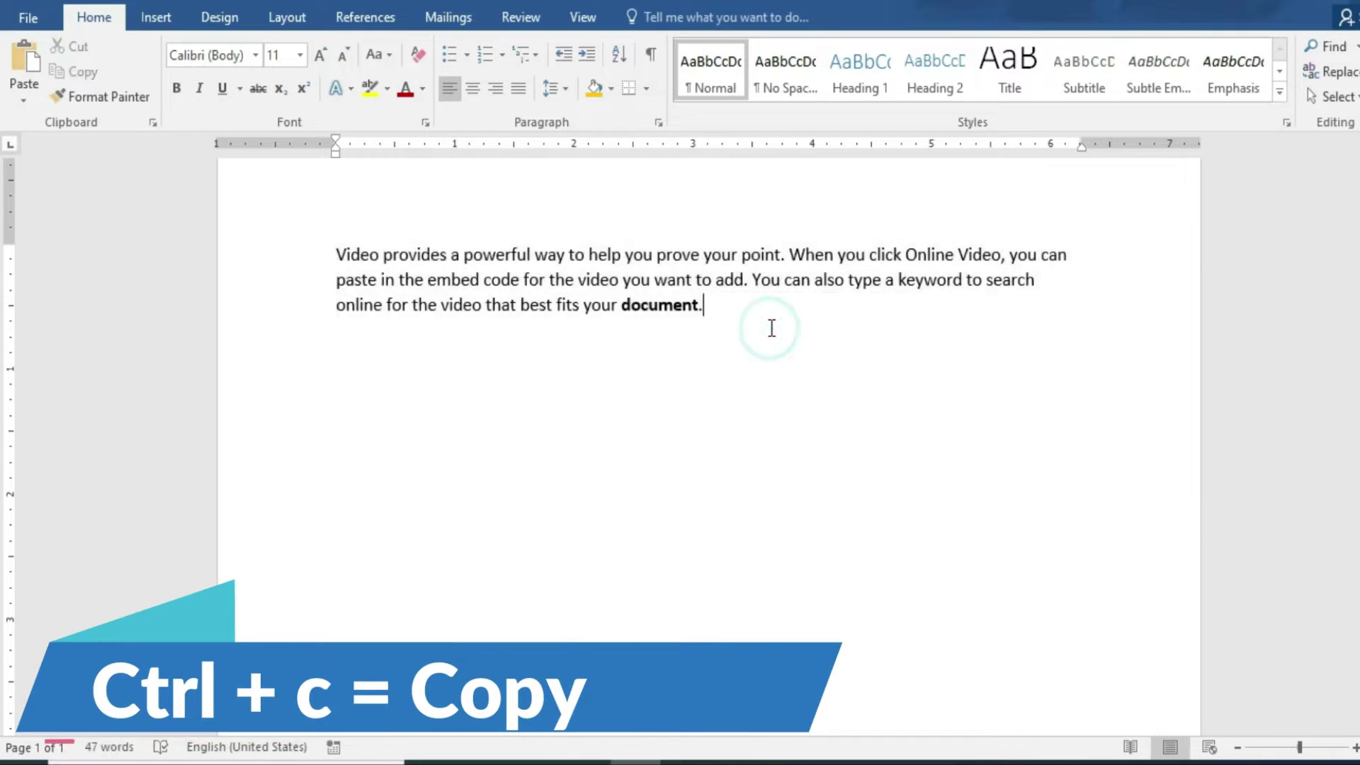
{"action": "key", "text": "Return"}
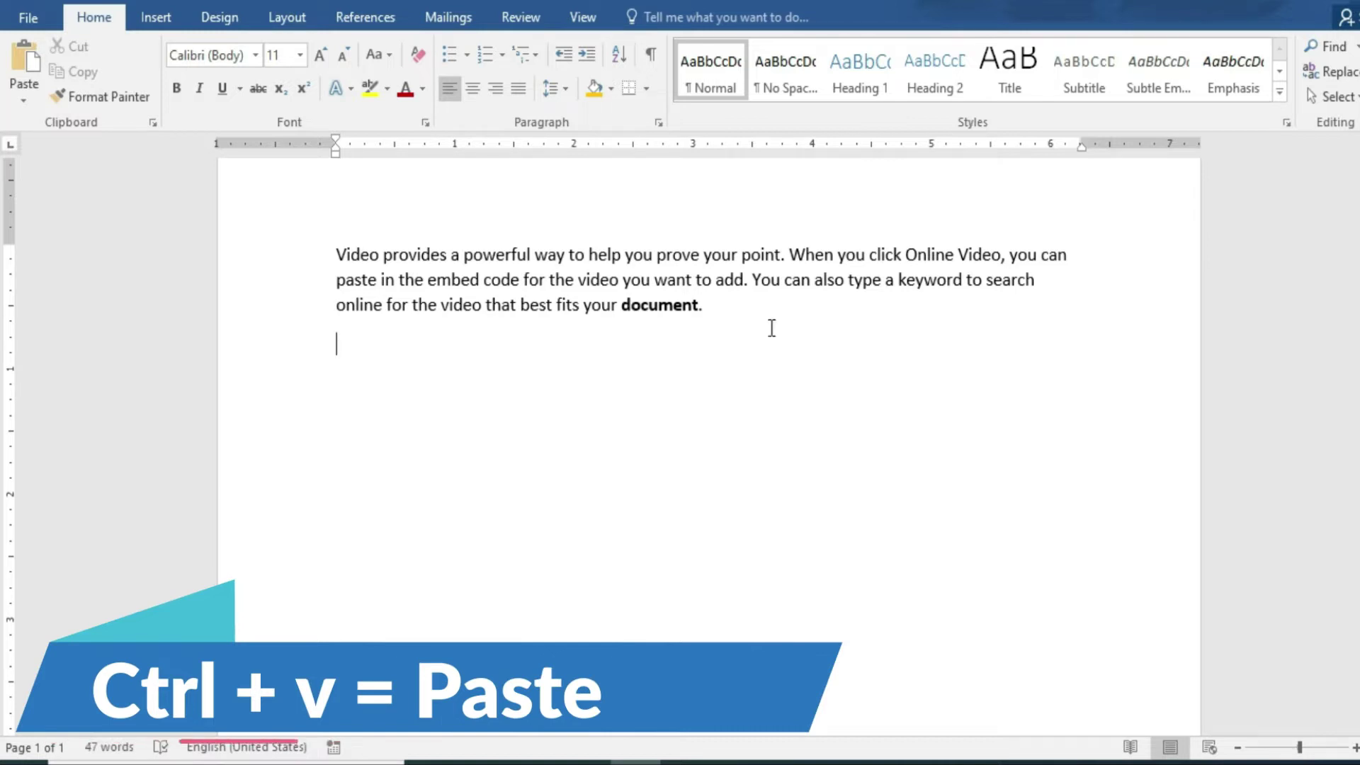
{"action": "key", "text": "ctrl+v"}
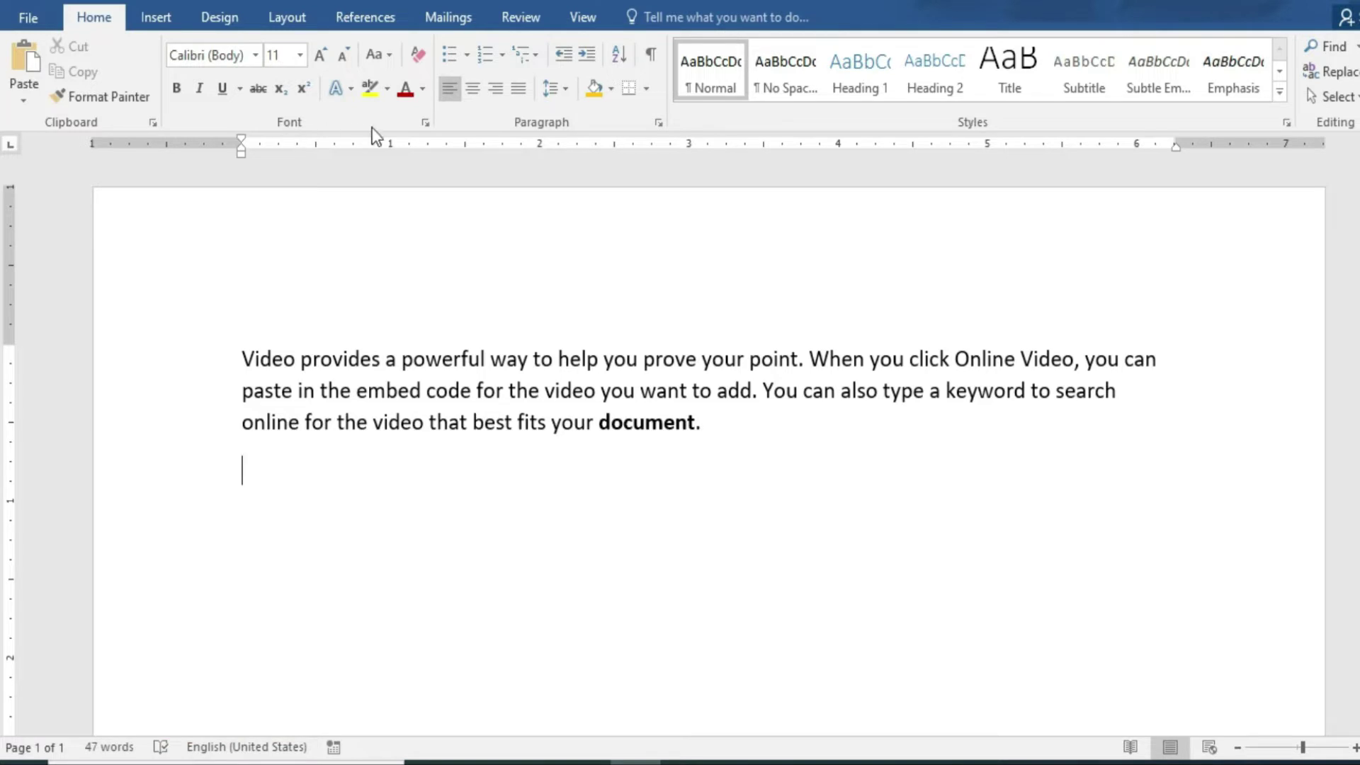
Set the first sentence in bold Algerian through the Font dialog.
{"action": "left_click", "coordinate": [425, 123]}
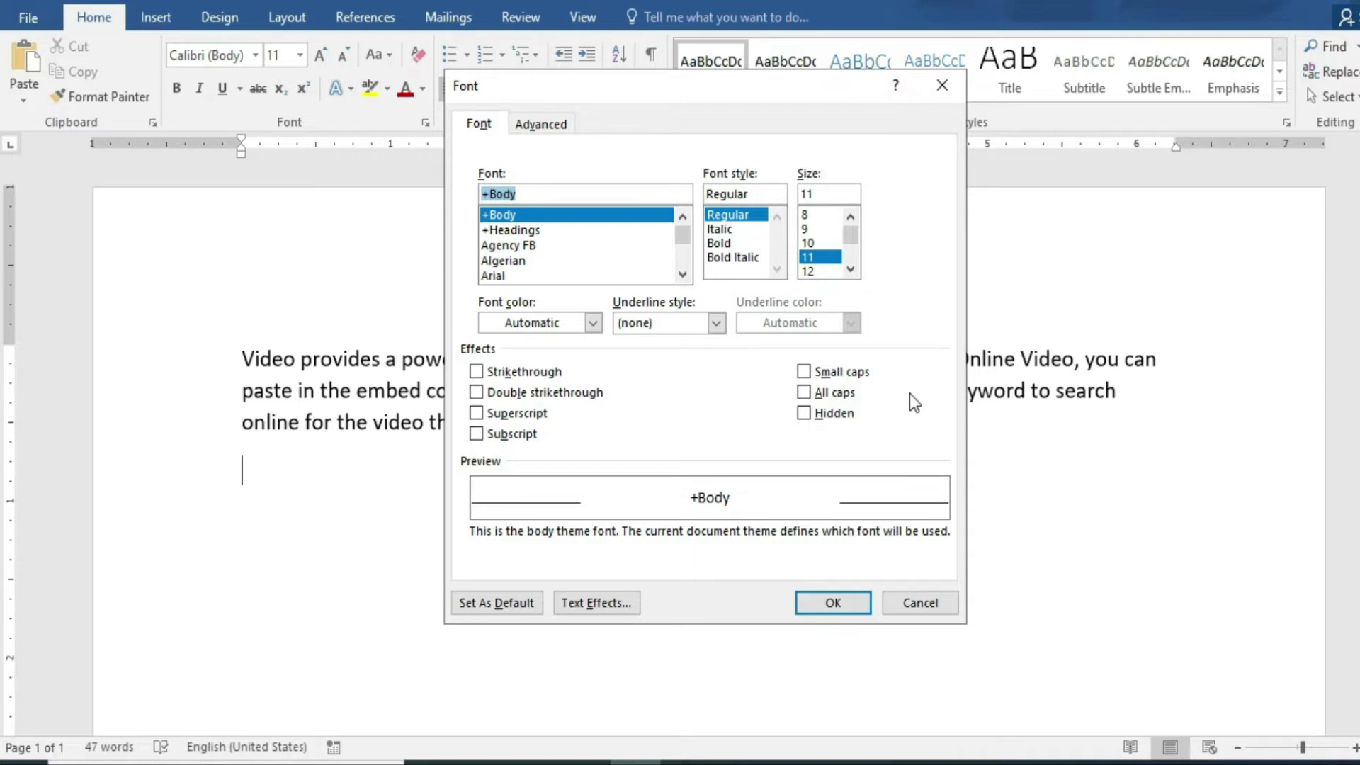
{"action": "left_click", "coordinate": [942, 85]}
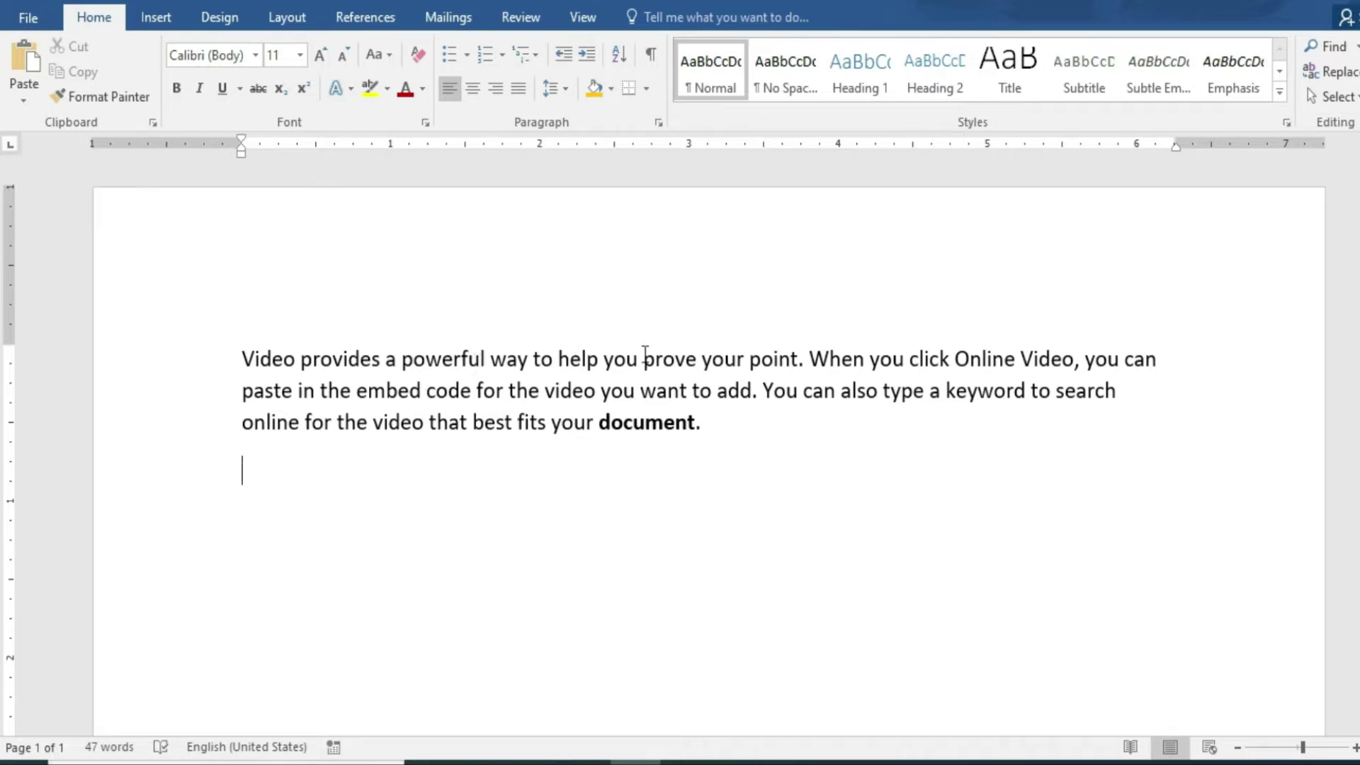
{"action": "left_click_drag", "start_coordinate": [806, 358], "coordinate": [281, 367]}
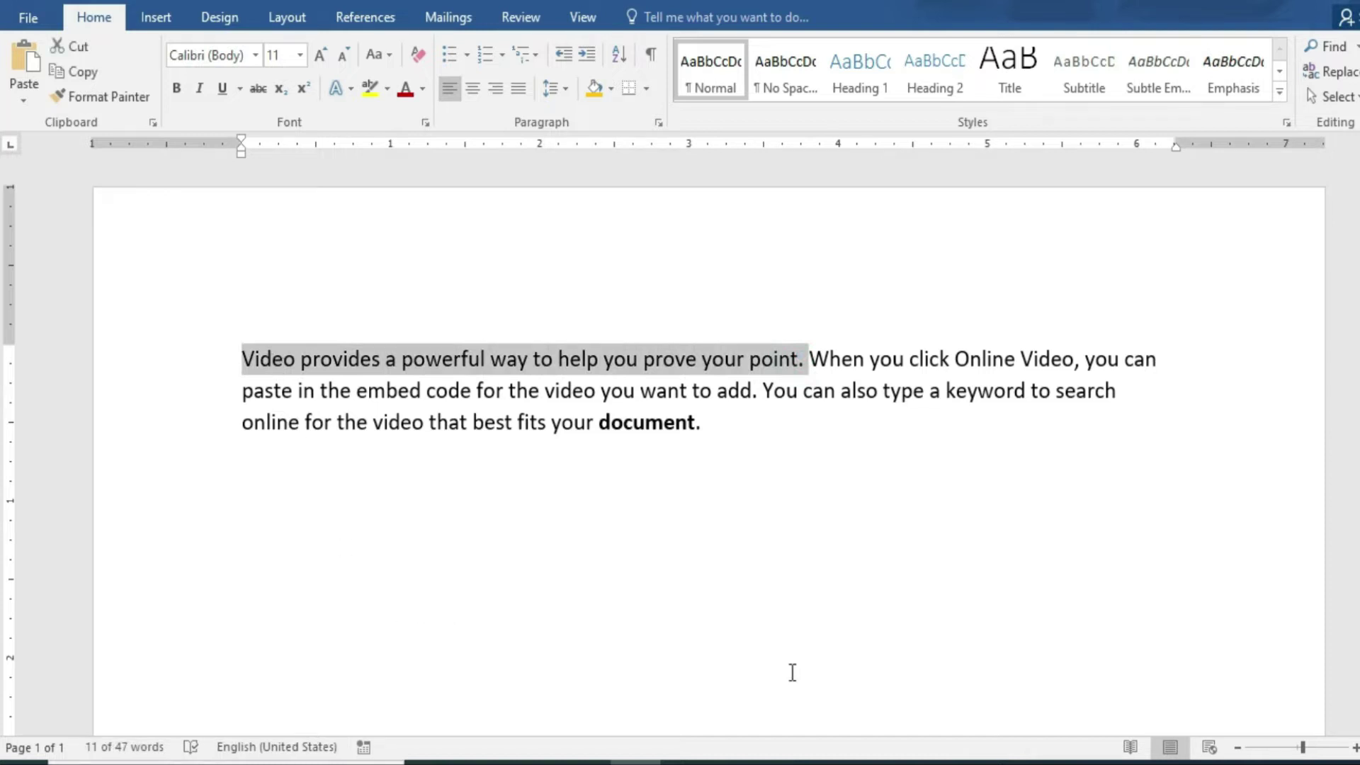
{"action": "key", "text": "ctrl+d"}
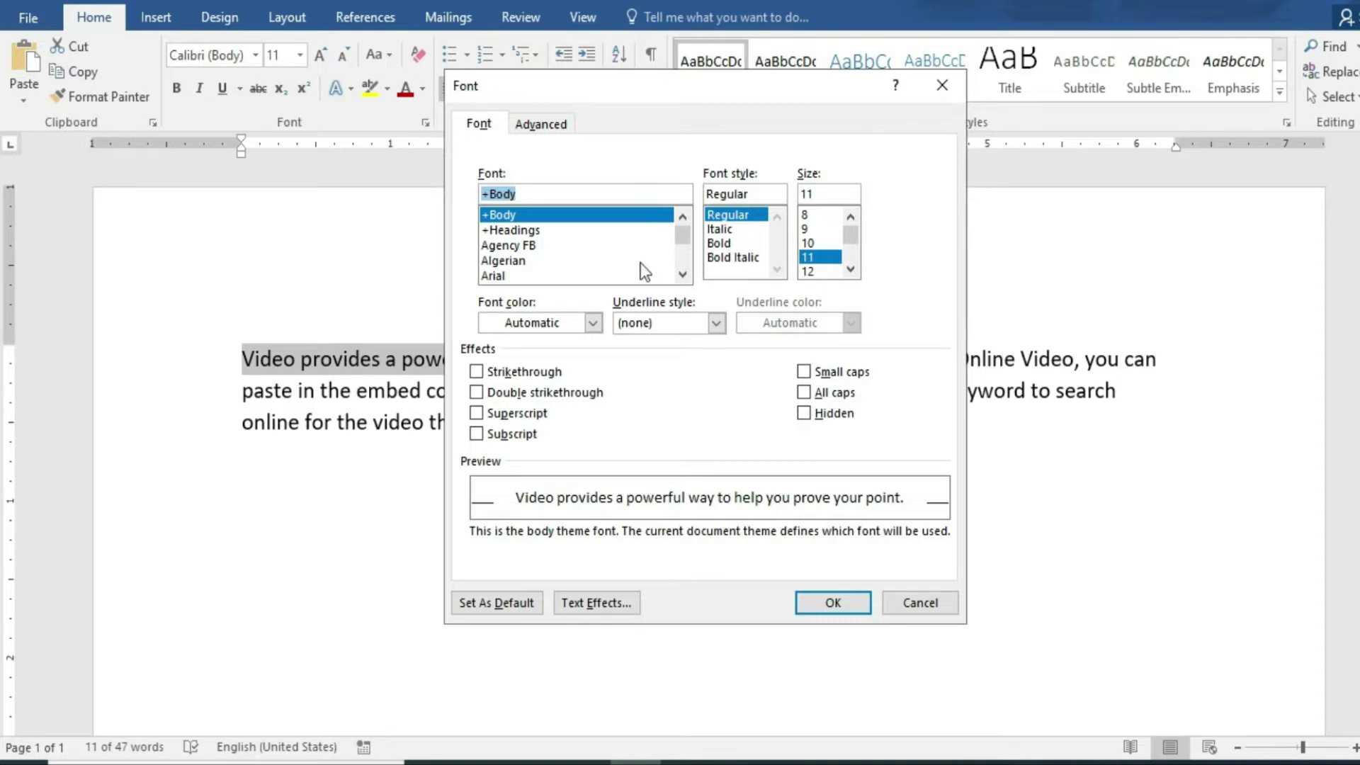
{"action": "left_click", "coordinate": [521, 261]}
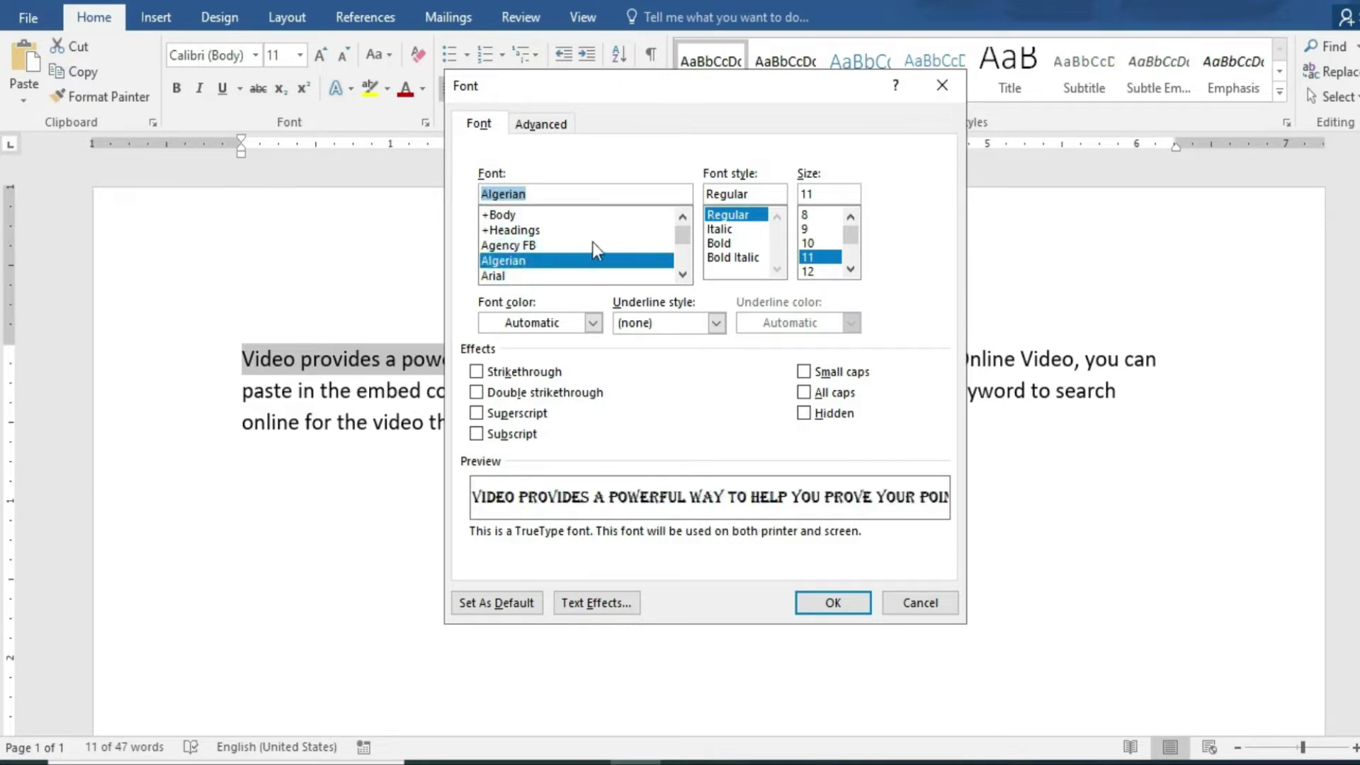
{"action": "left_click", "coordinate": [730, 244]}
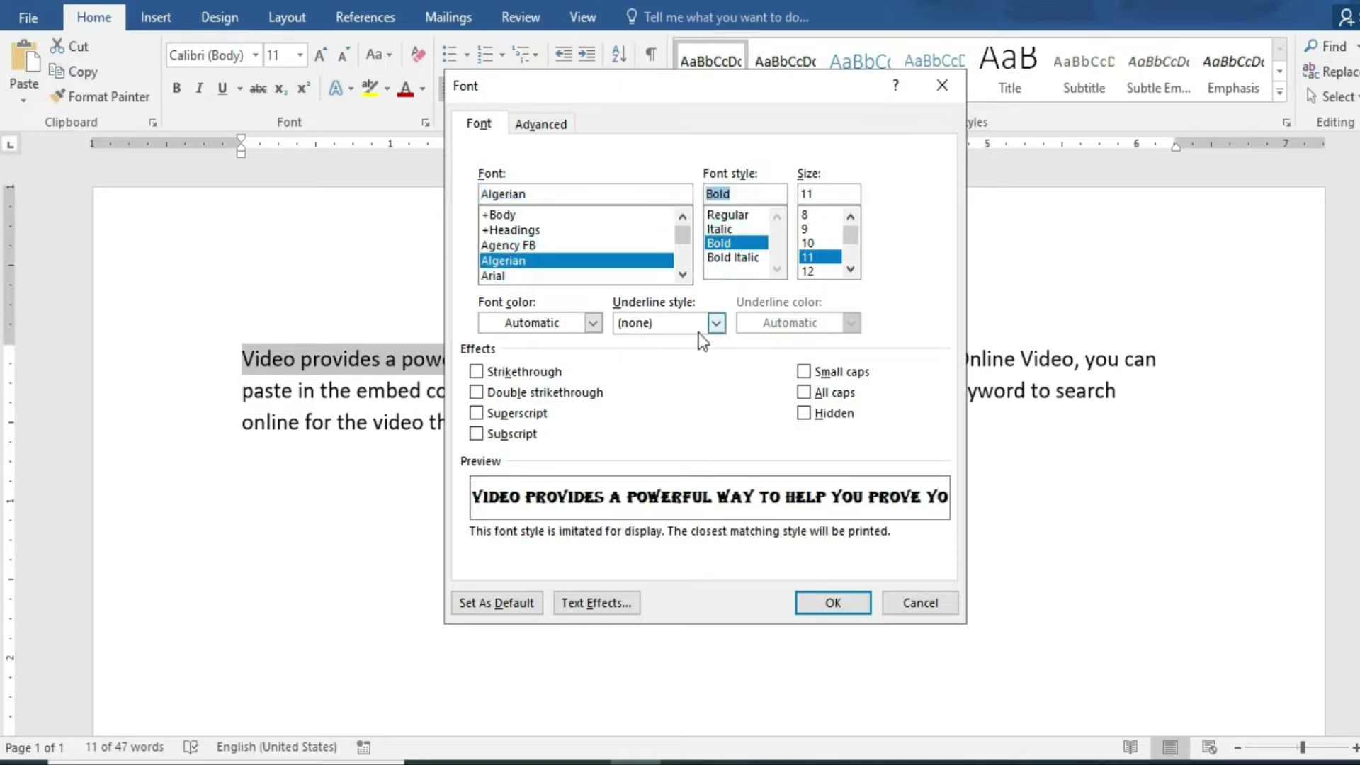
Make the sentence red with a dark blue double underline and apply.
{"action": "left_click", "coordinate": [592, 323]}
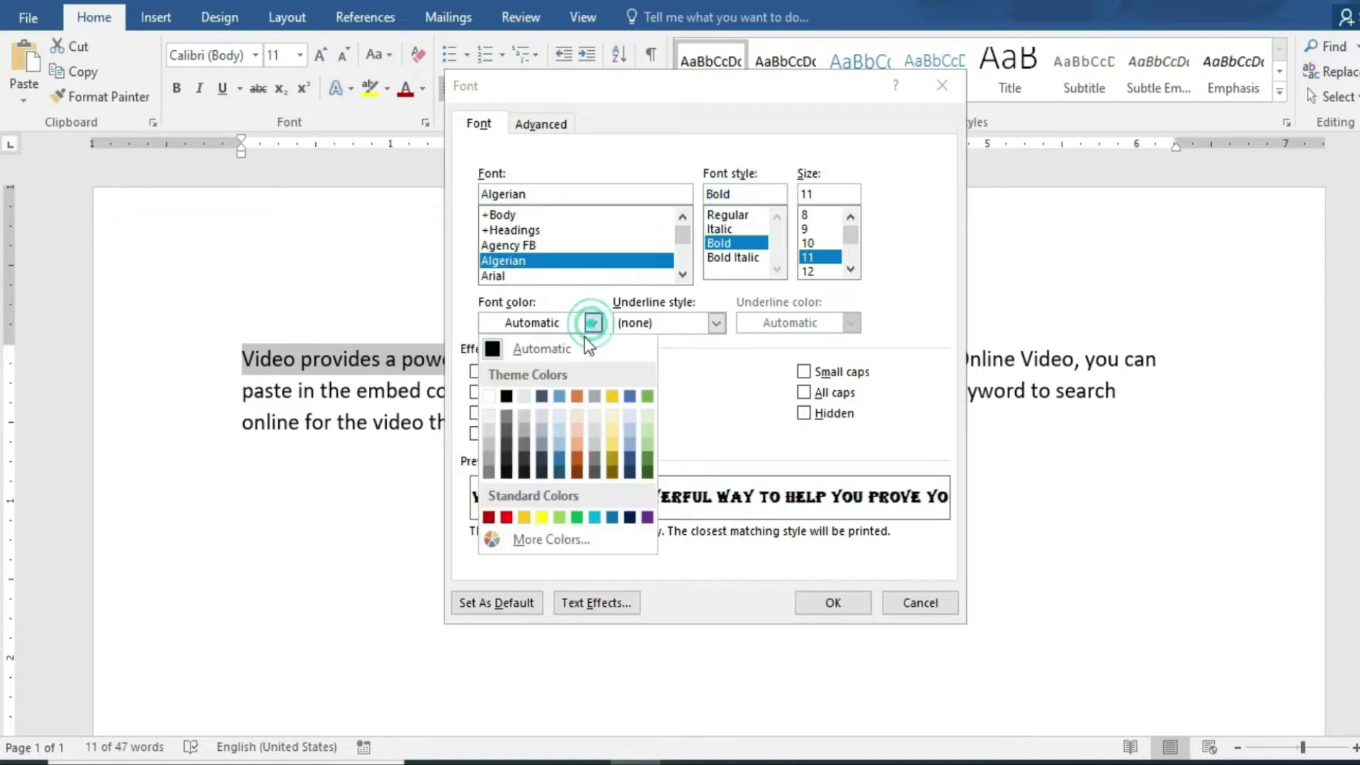
{"action": "left_click", "coordinate": [504, 516]}
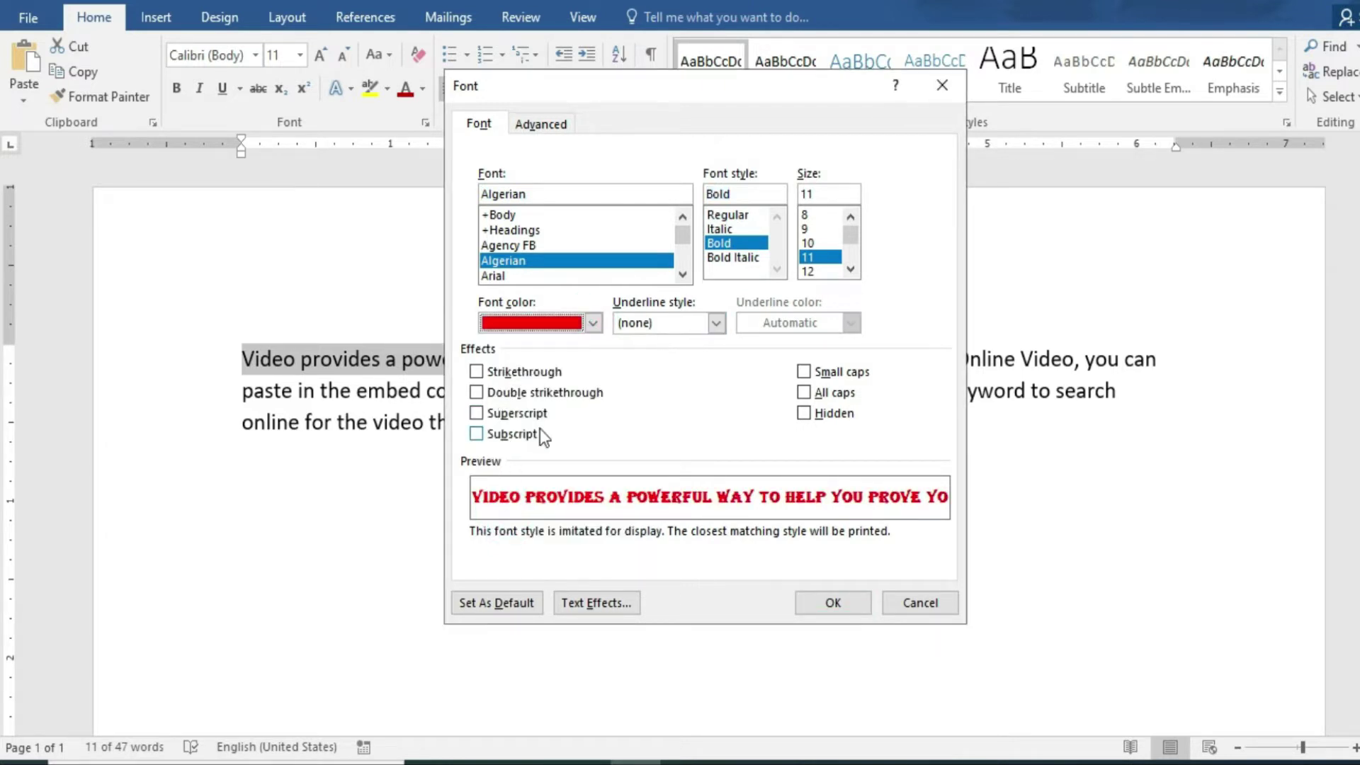
{"action": "left_click", "coordinate": [716, 323]}
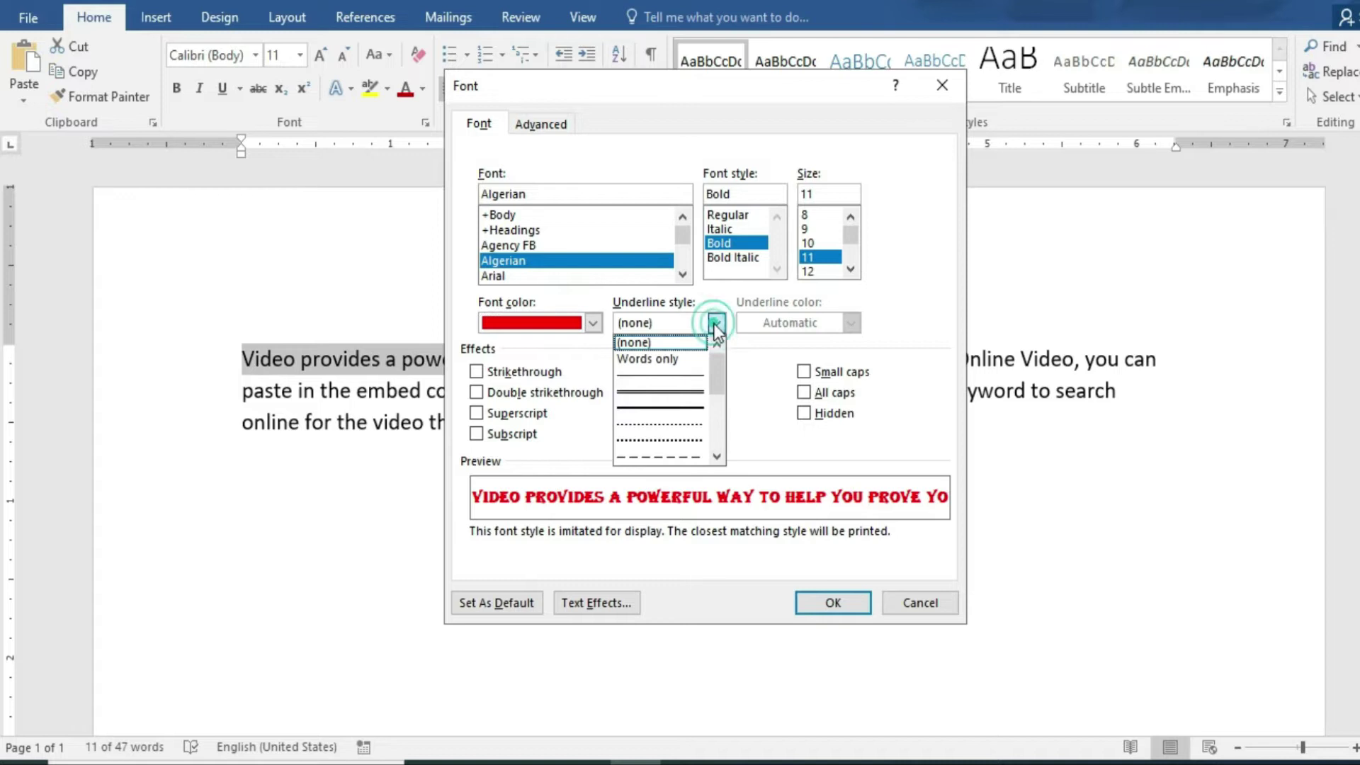
{"action": "left_click", "coordinate": [660, 394]}
{"action": "left_click", "coordinate": [854, 323]}
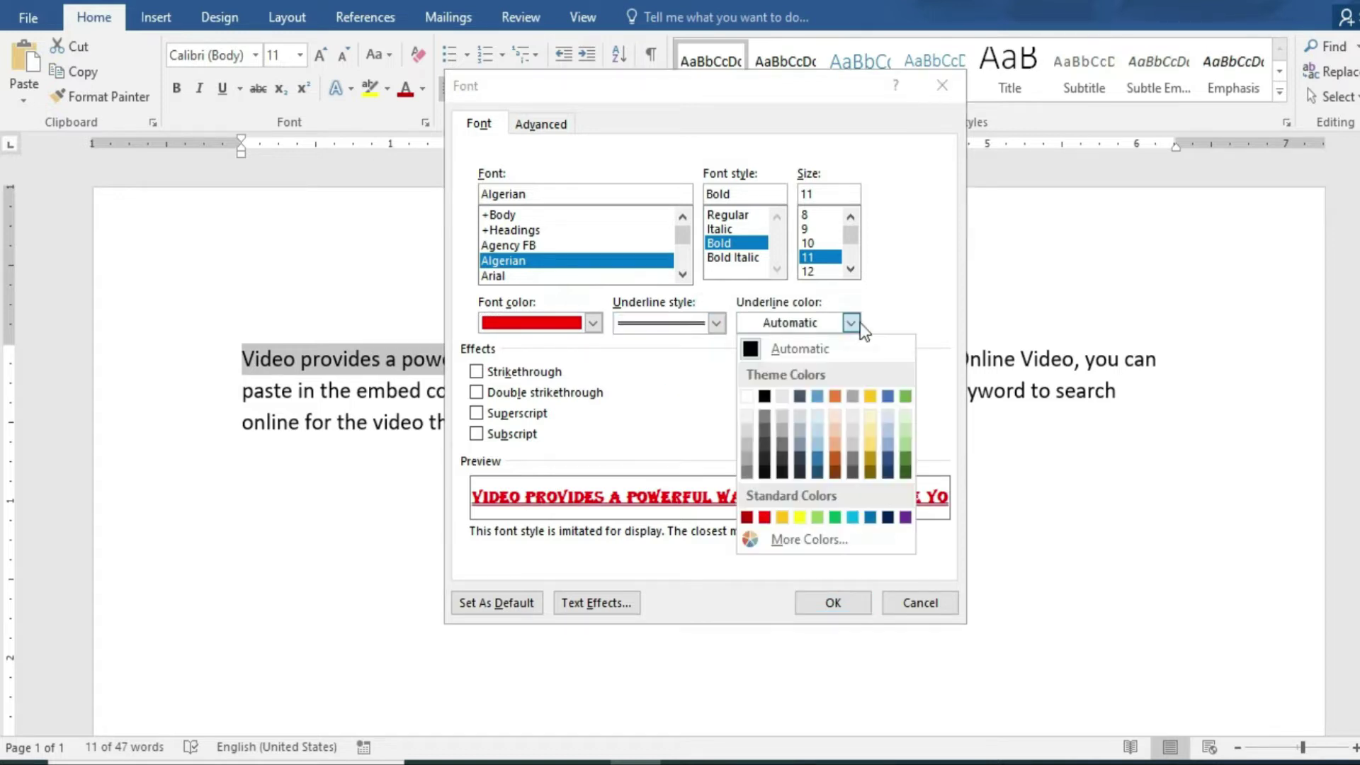
{"action": "left_click", "coordinate": [888, 517]}
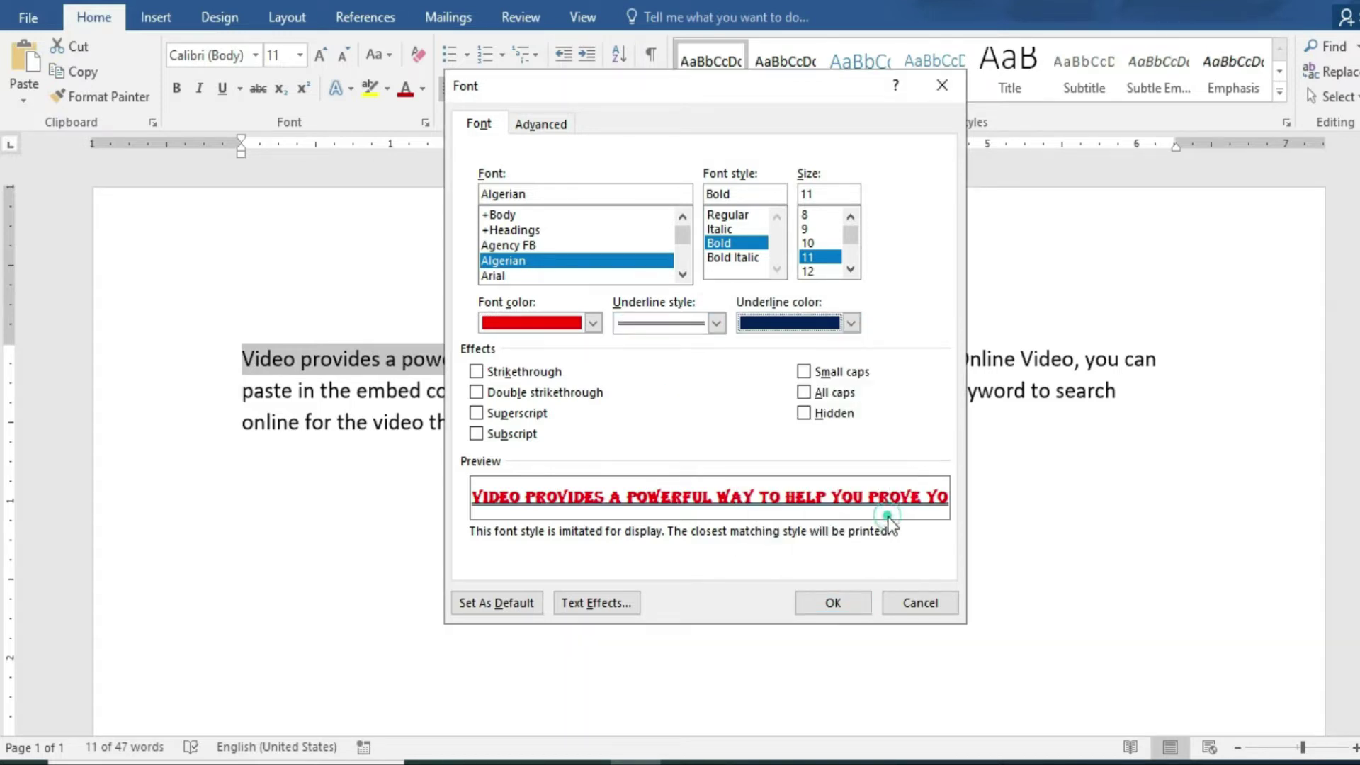
{"action": "left_click", "coordinate": [833, 603]}
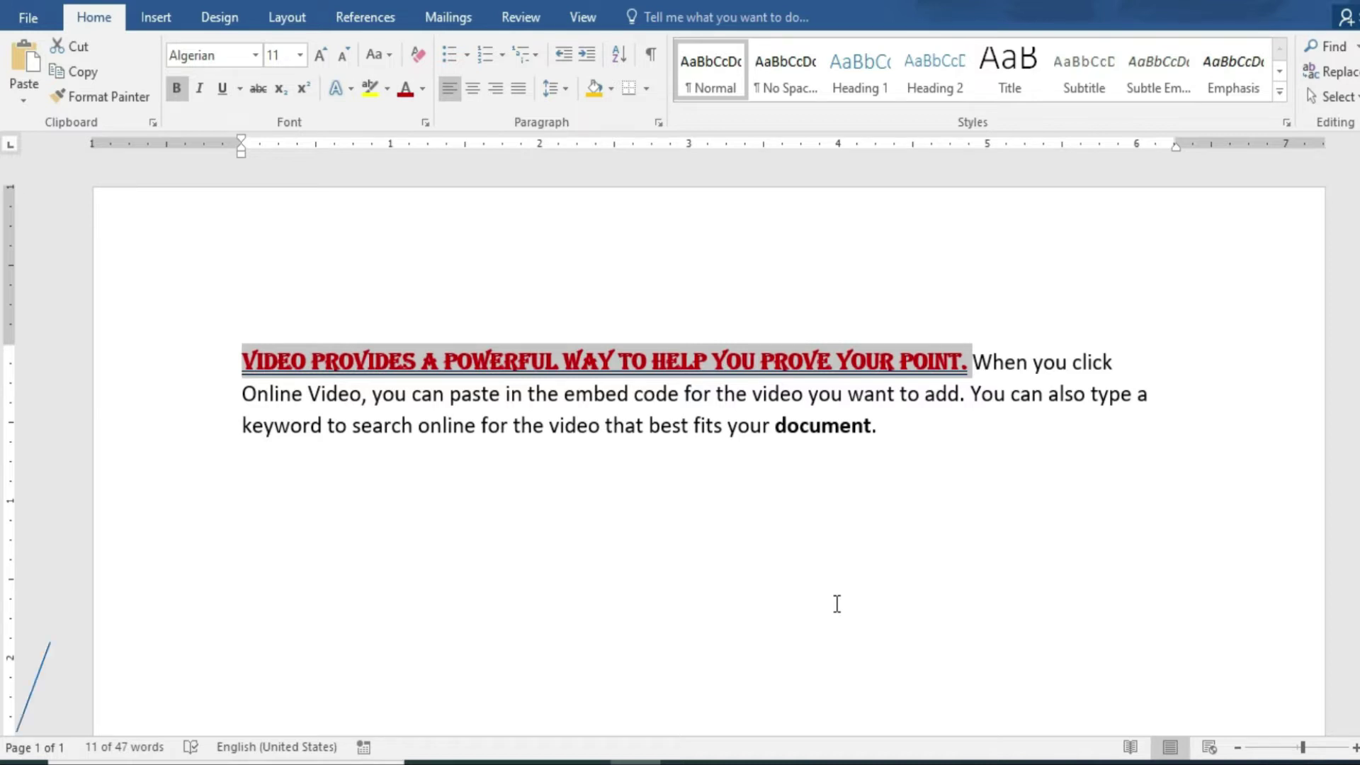
Add a centred 'Resume' line below the paragraph and select it.
{"action": "left_click", "coordinate": [906, 426]}
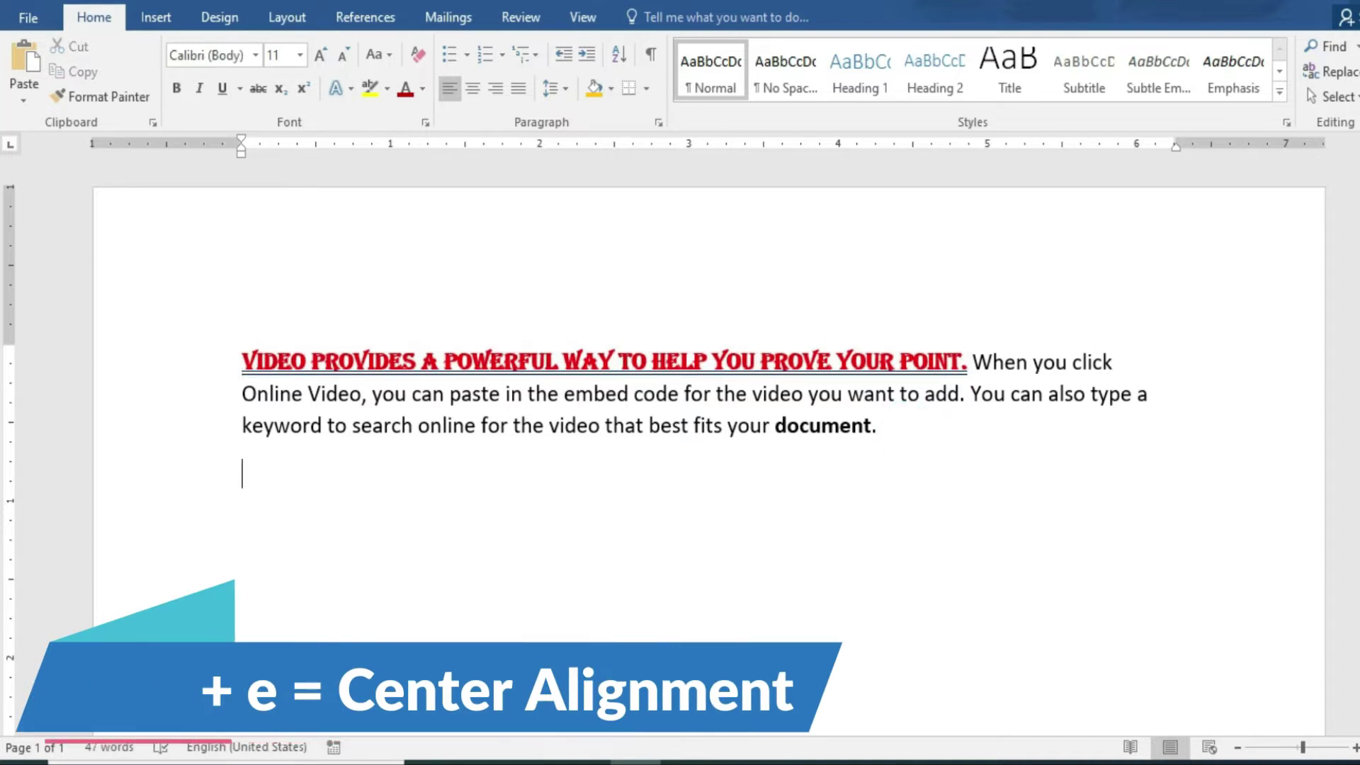
{"action": "type", "text": "Resume"}
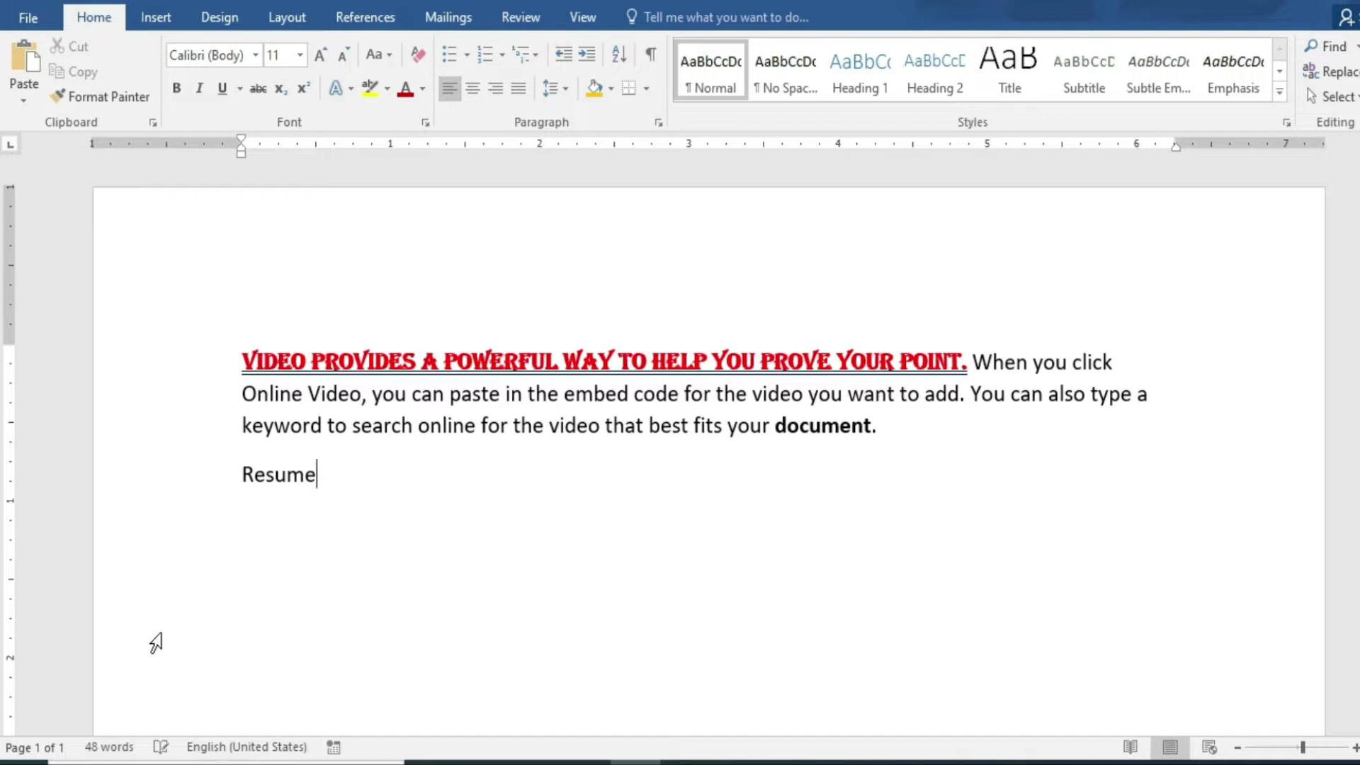
{"action": "key", "text": "ctrl+e"}
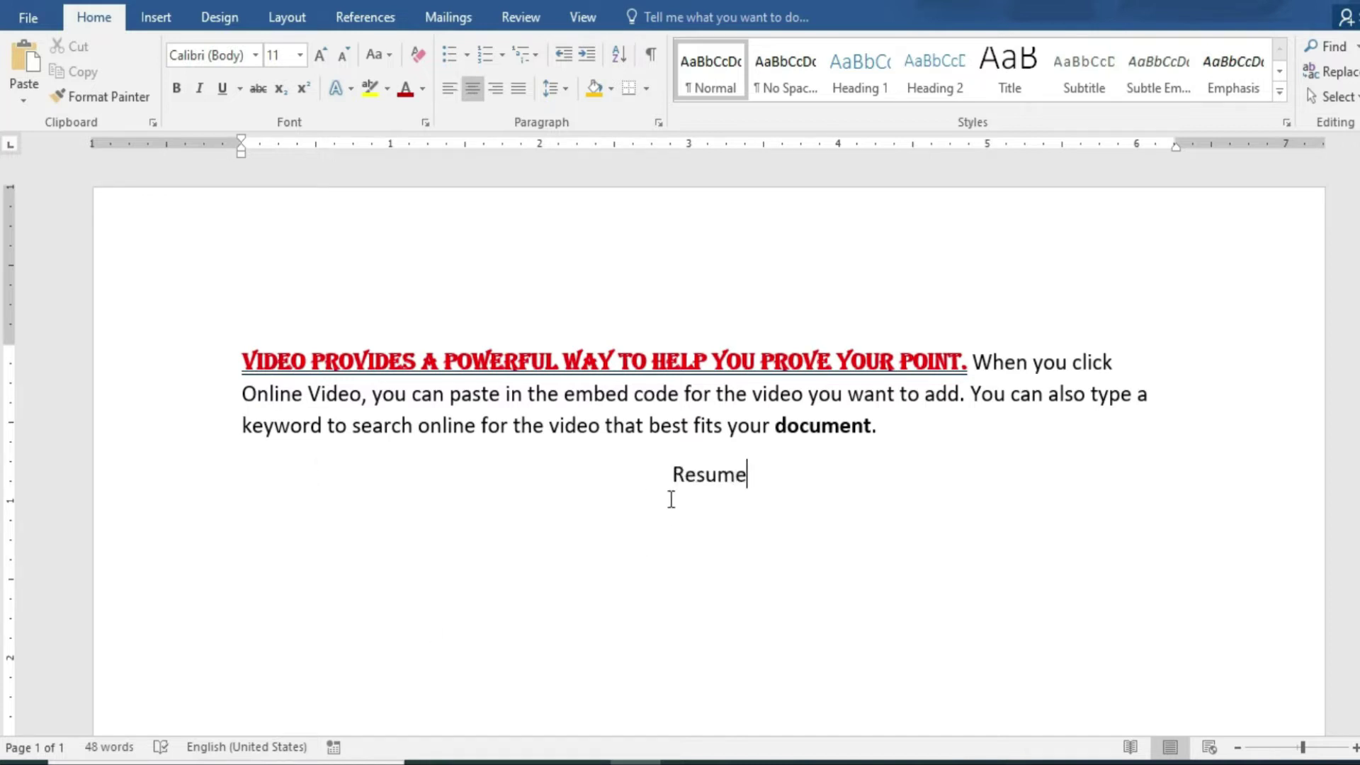
{"action": "left_click_drag", "start_coordinate": [673, 476], "coordinate": [767, 479]}
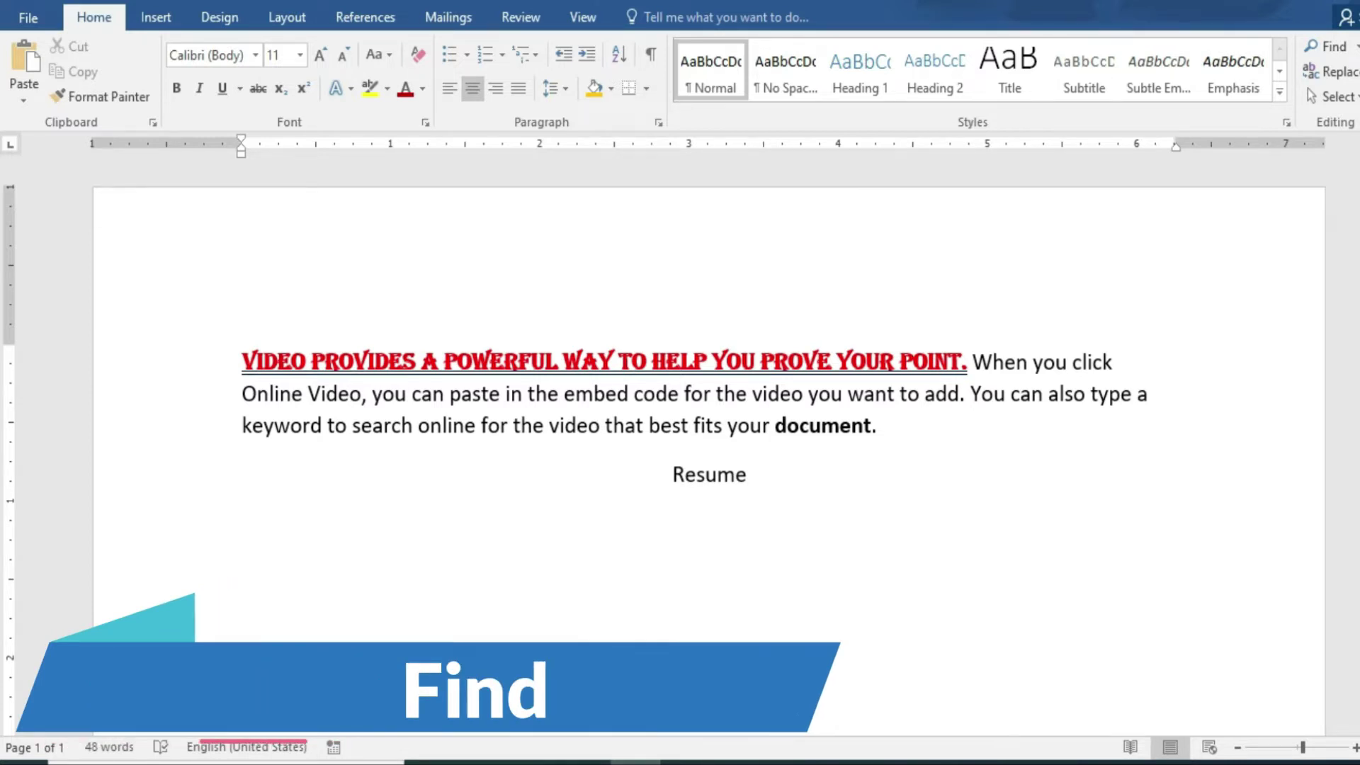
{"action": "key", "text": "ctrl+f"}
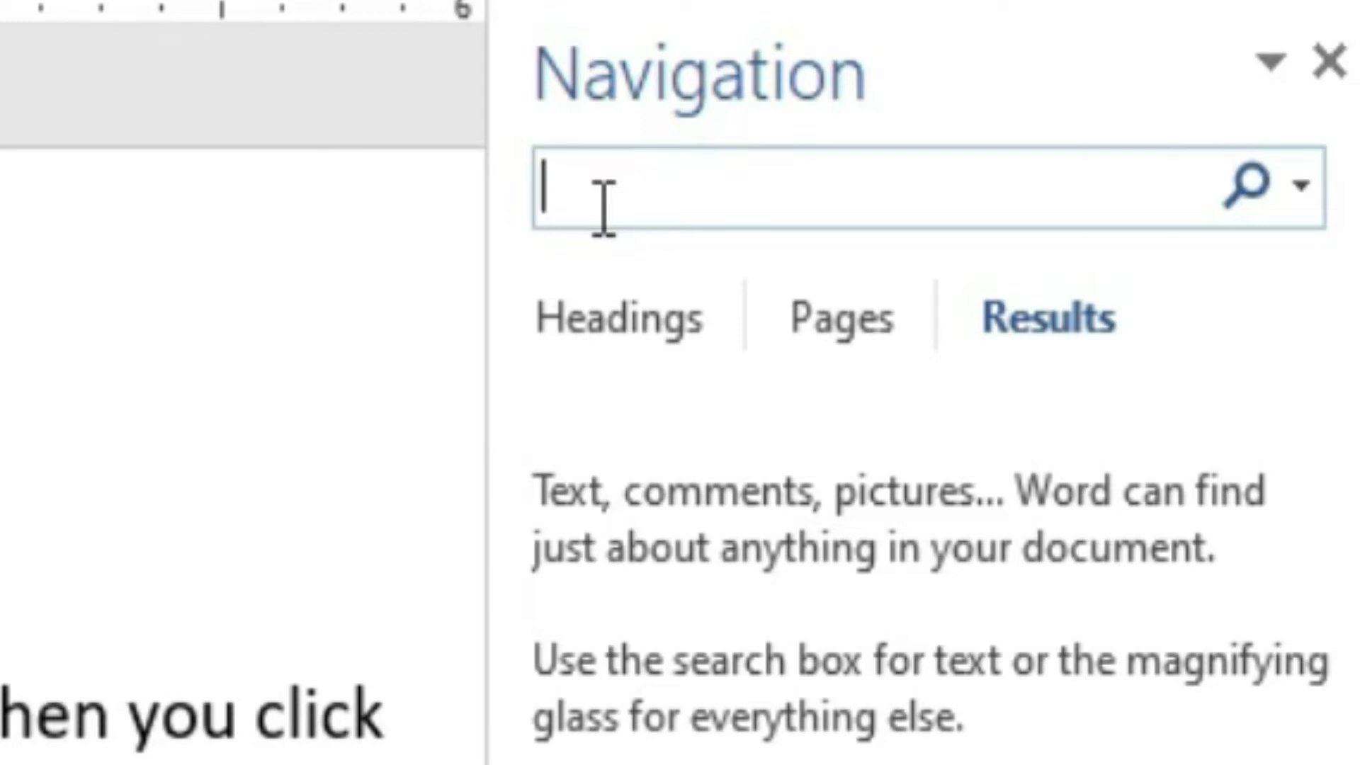
{"action": "type", "text": "paste"}
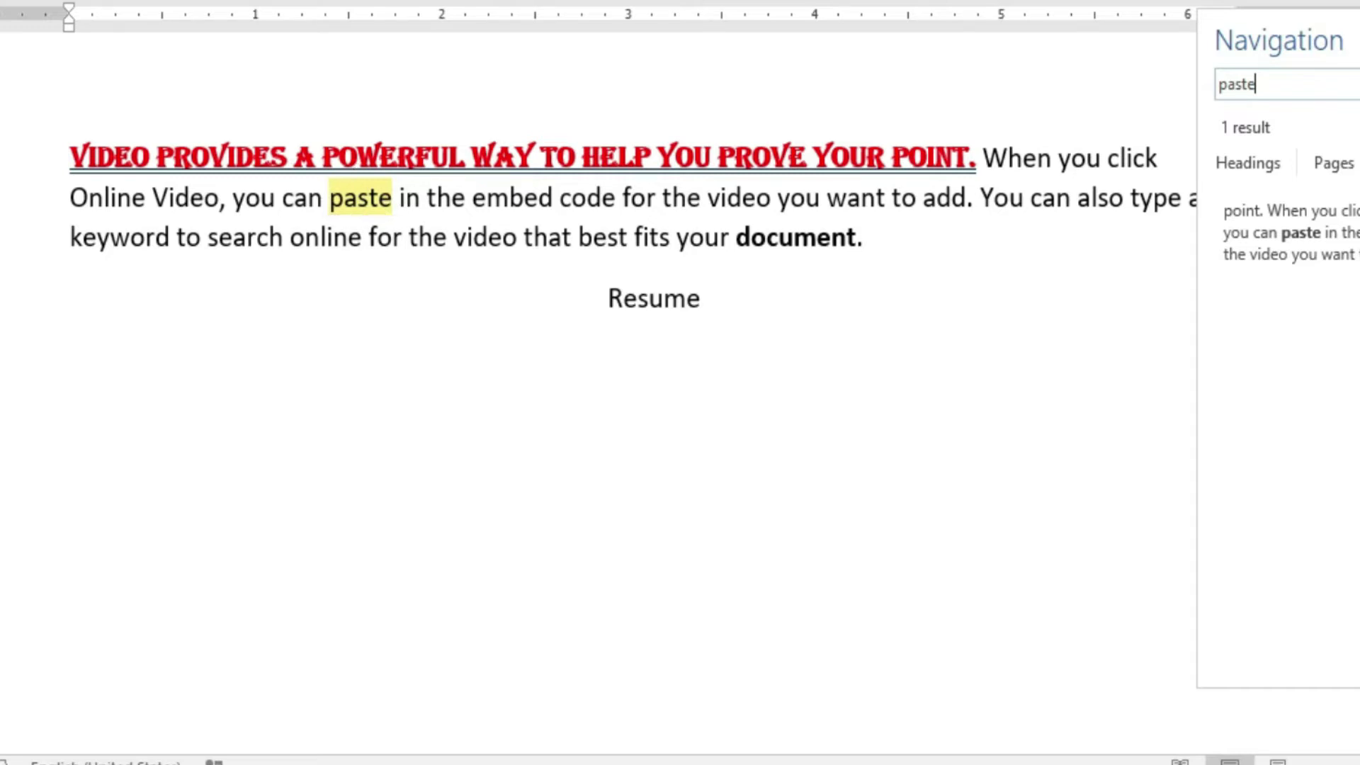
{"action": "key", "text": "Escape"}
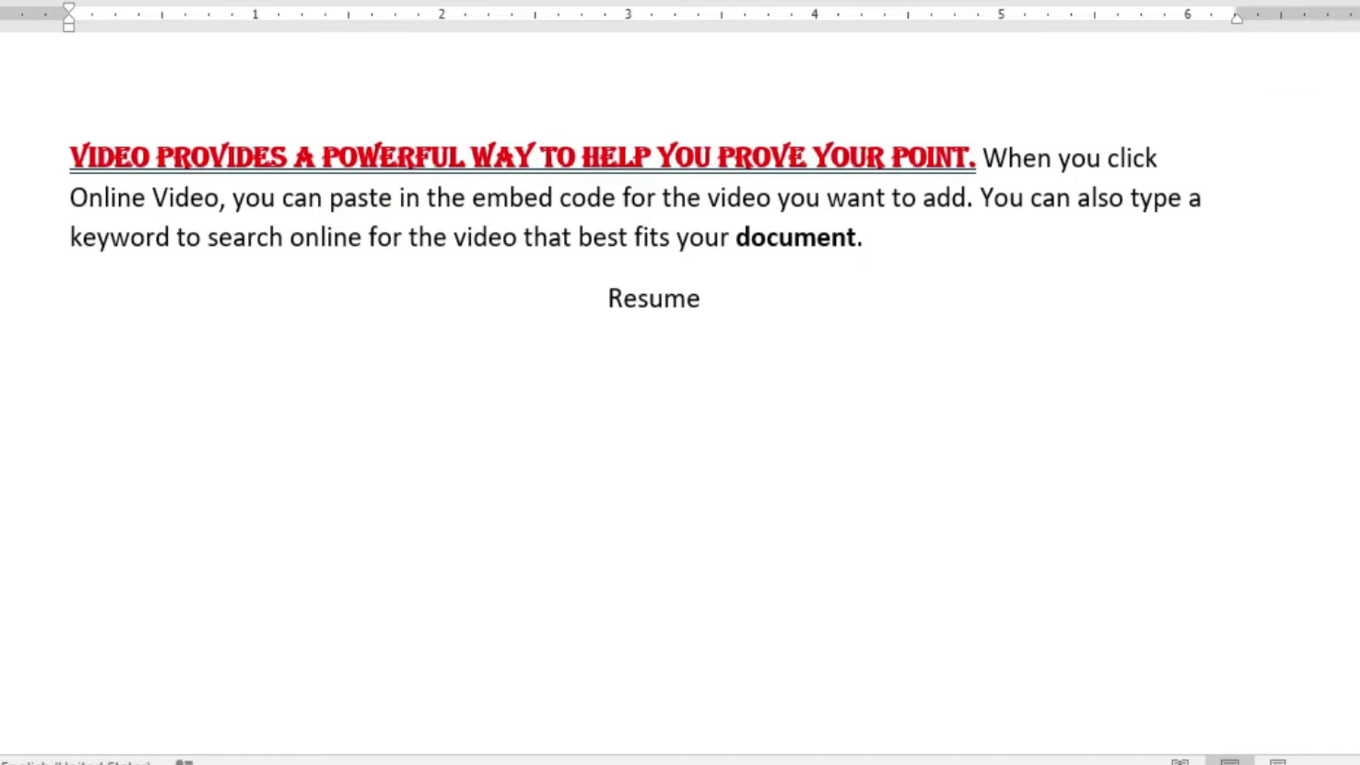
{"action": "key", "text": "BackSpace"}
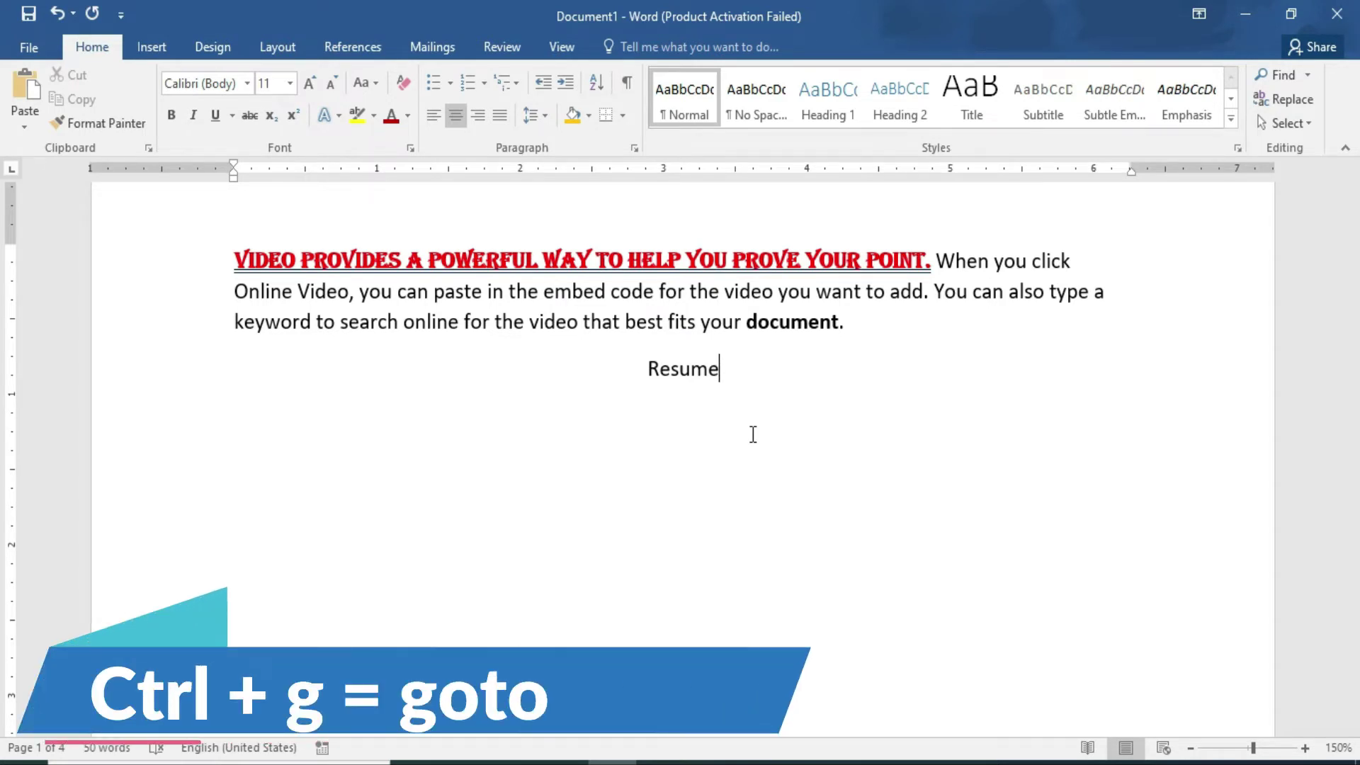
{"action": "key", "text": "ctrl+g"}
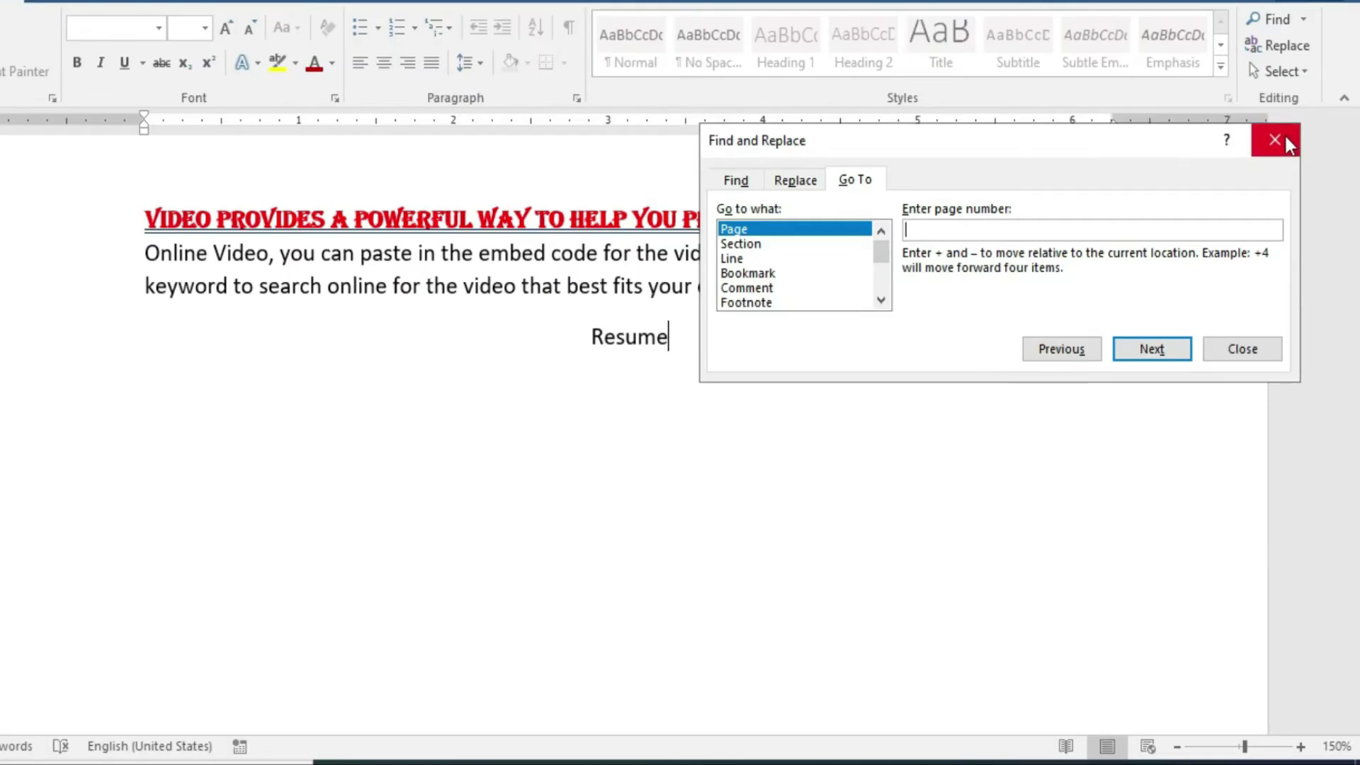
{"action": "left_click", "coordinate": [1285, 136]}
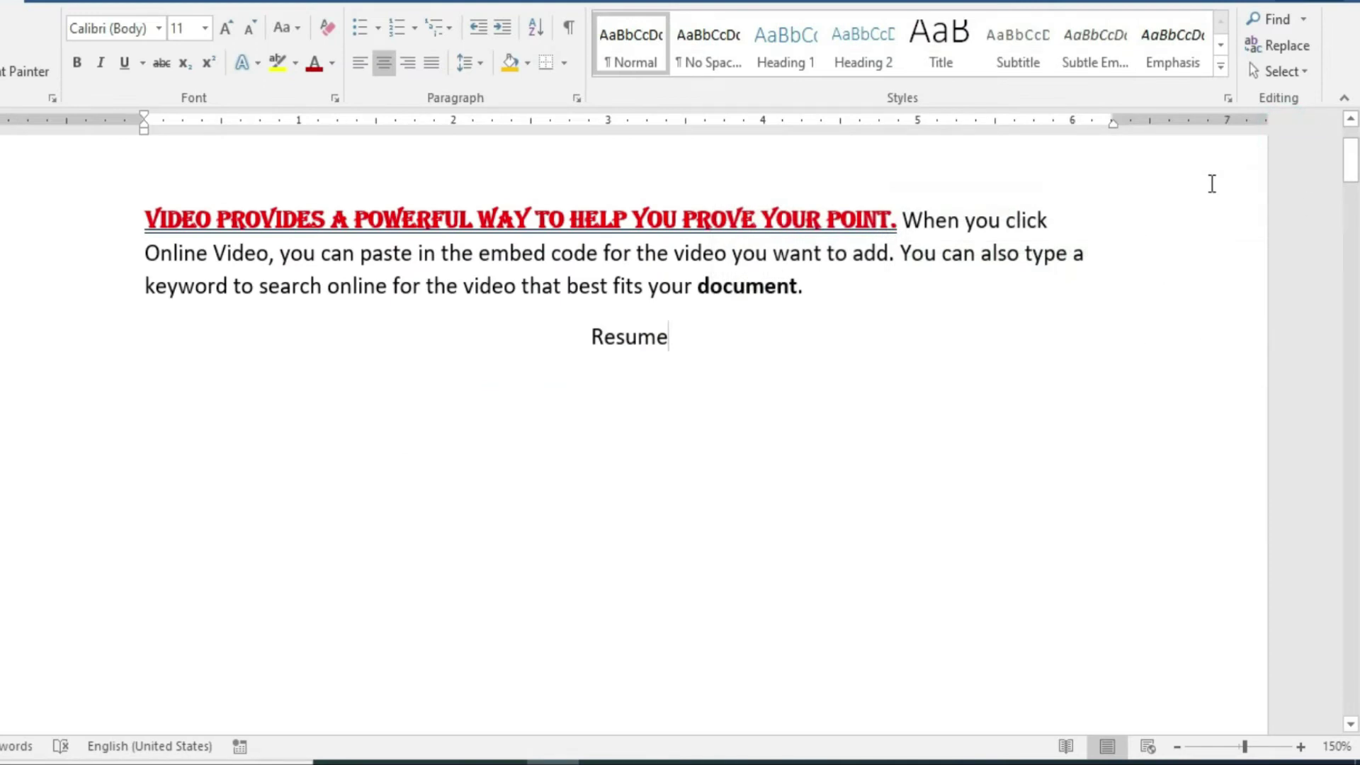
{"action": "key", "text": "ctrl+f"}
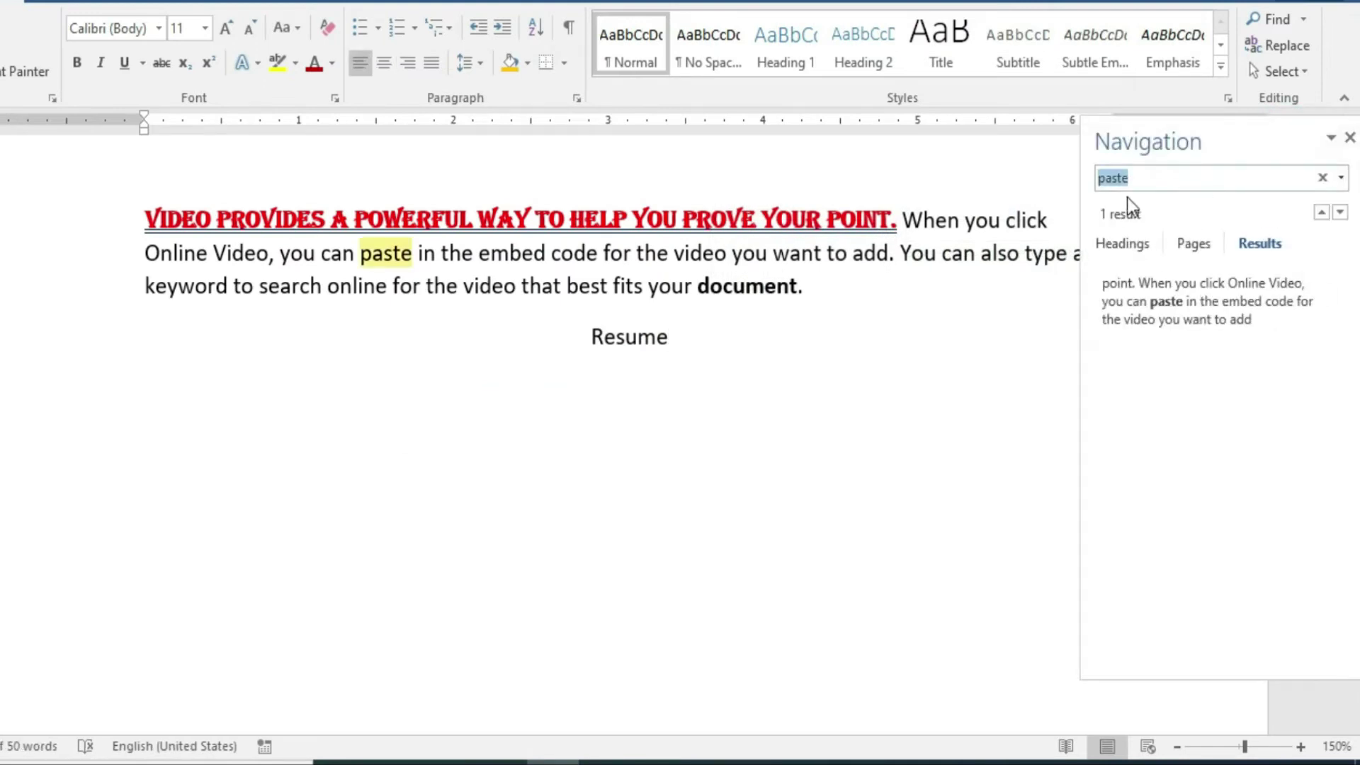
{"action": "left_click", "coordinate": [1192, 245]}
{"action": "key", "text": "Escape"}
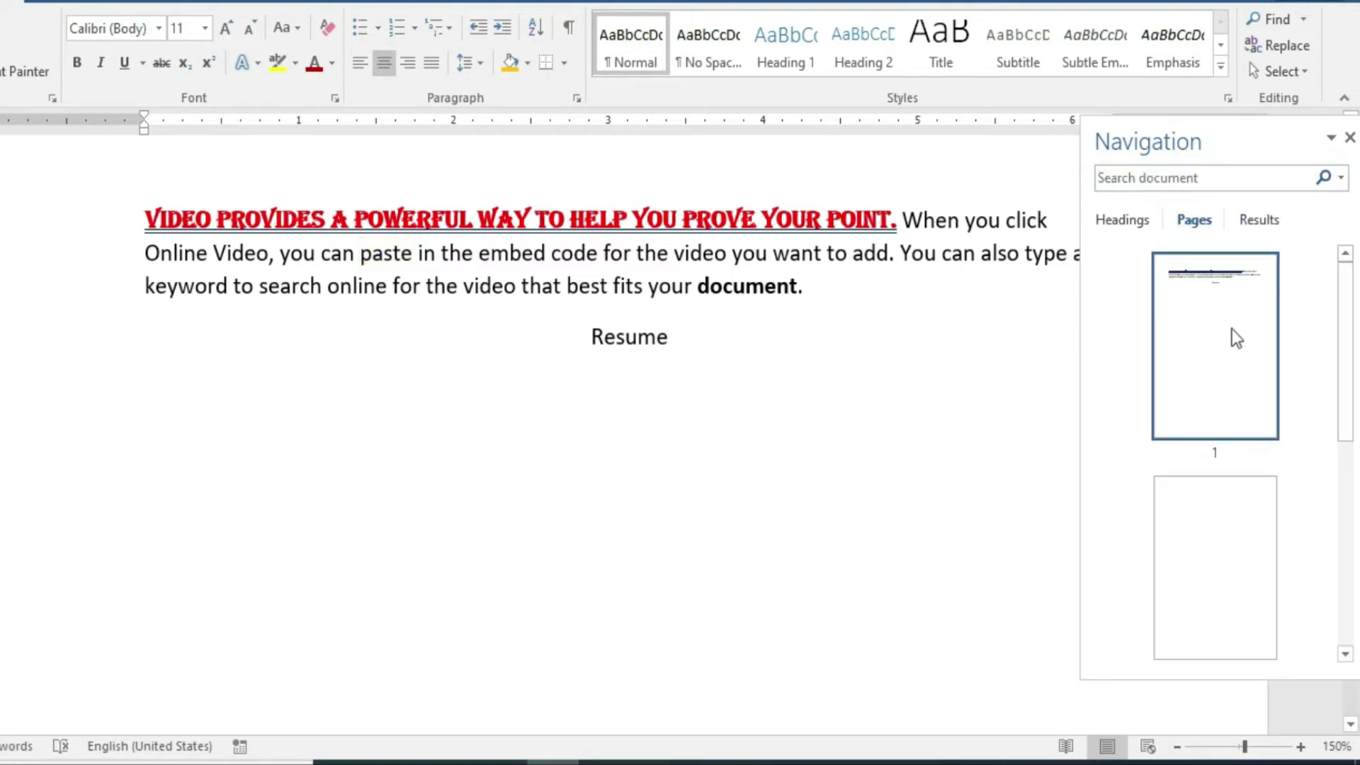
{"action": "mouse_move", "coordinate": [1346, 318]}
{"action": "left_mouse_down"}
{"action": "mouse_move", "coordinate": [1354, 593]}
{"action": "mouse_move", "coordinate": [1346, 283]}
{"action": "mouse_move", "coordinate": [1354, 549]}
{"action": "left_mouse_up"}
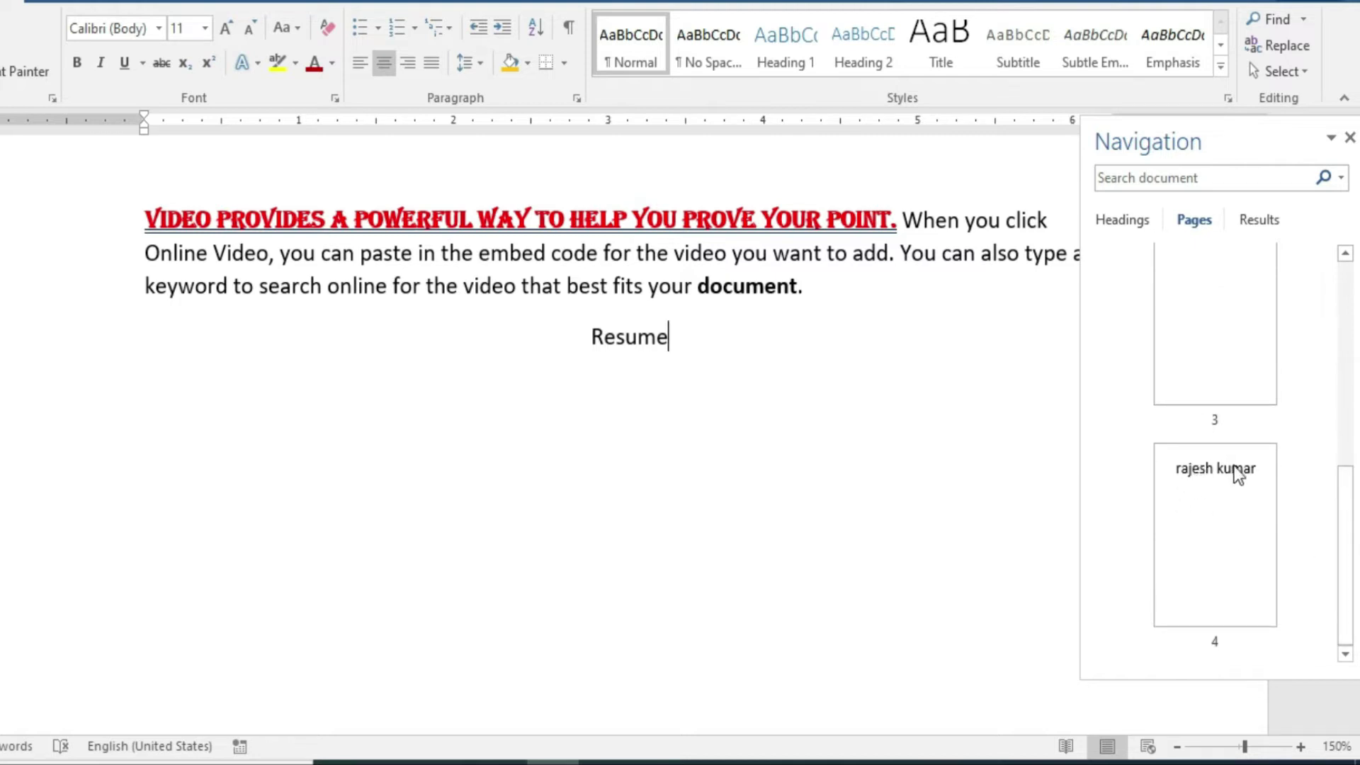
{"action": "left_click", "coordinate": [1350, 138]}
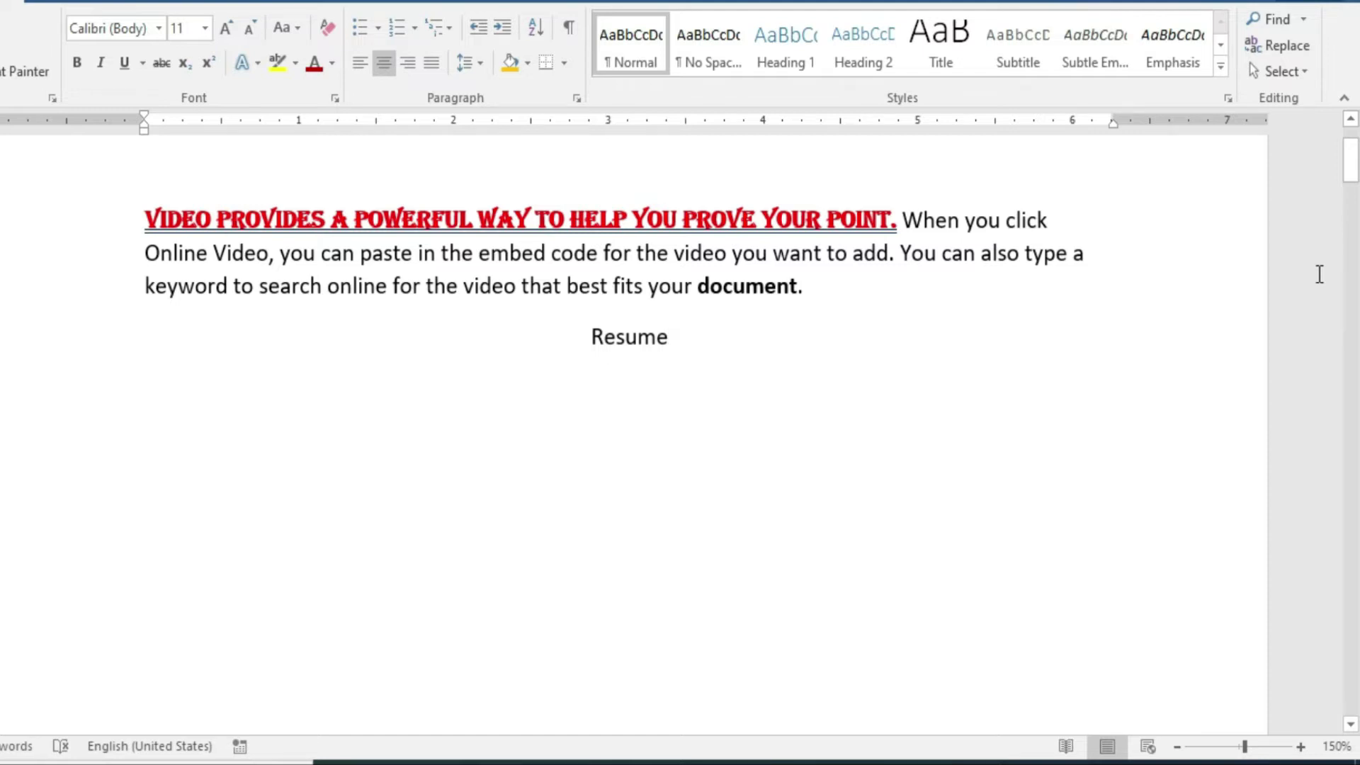
Jump to page 4 with Go To, then scroll down and back up through the document.
{"action": "key", "text": "ctrl+g"}
{"action": "type", "text": "4"}
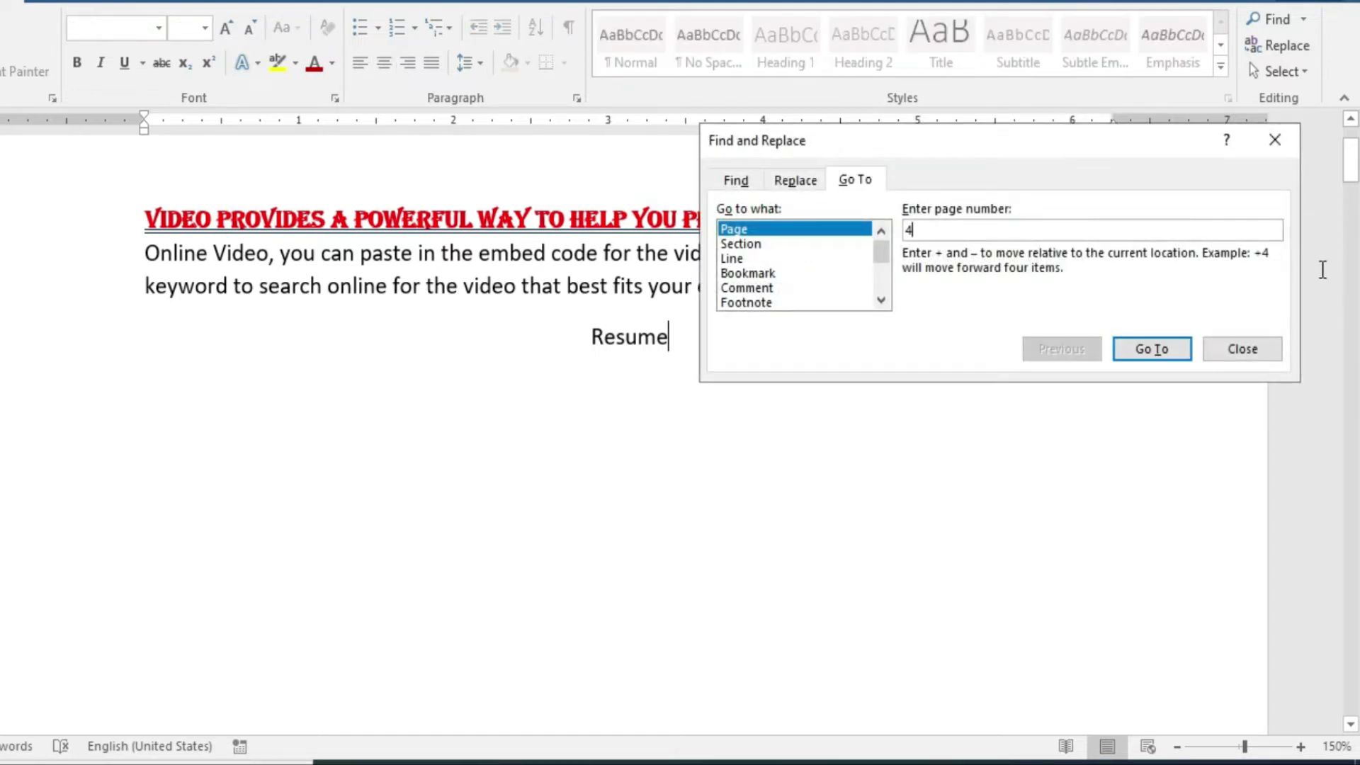
{"action": "left_click", "coordinate": [1174, 350]}
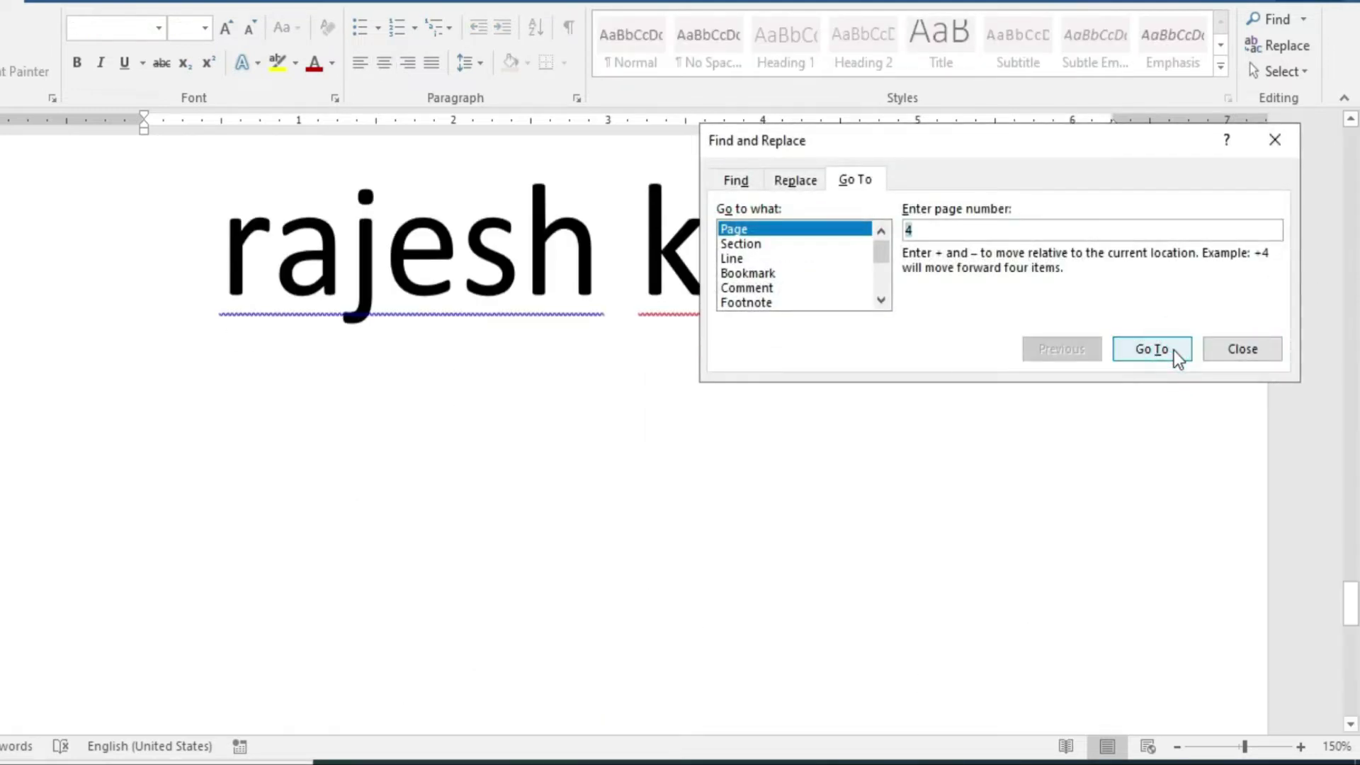
{"action": "left_click", "coordinate": [1273, 140]}
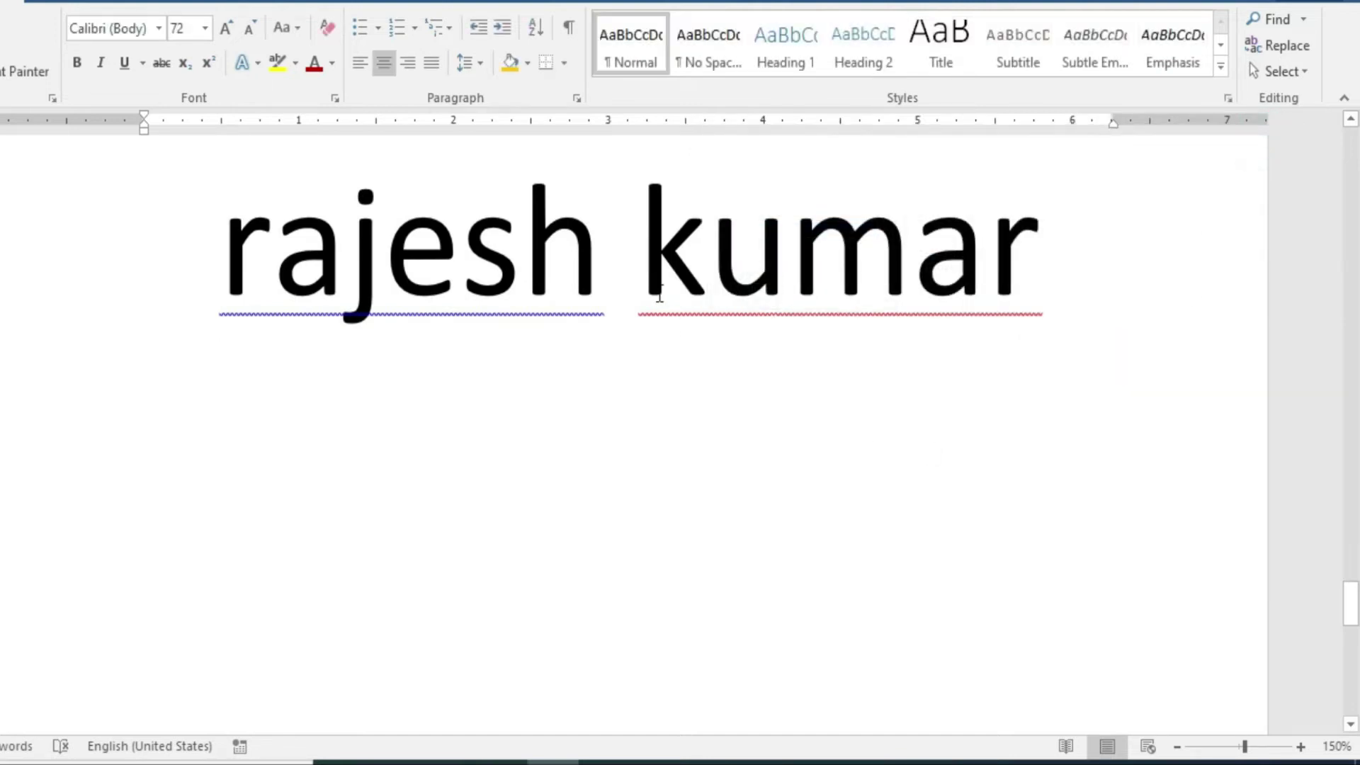
{"action": "scroll", "coordinate": [660, 293], "scroll_direction": "down", "scroll_amount": 5}
{"action": "scroll", "coordinate": [660, 293], "scroll_direction": "down", "scroll_amount": 5}
{"action": "scroll", "coordinate": [659, 294], "scroll_direction": "down", "scroll_amount": 3}
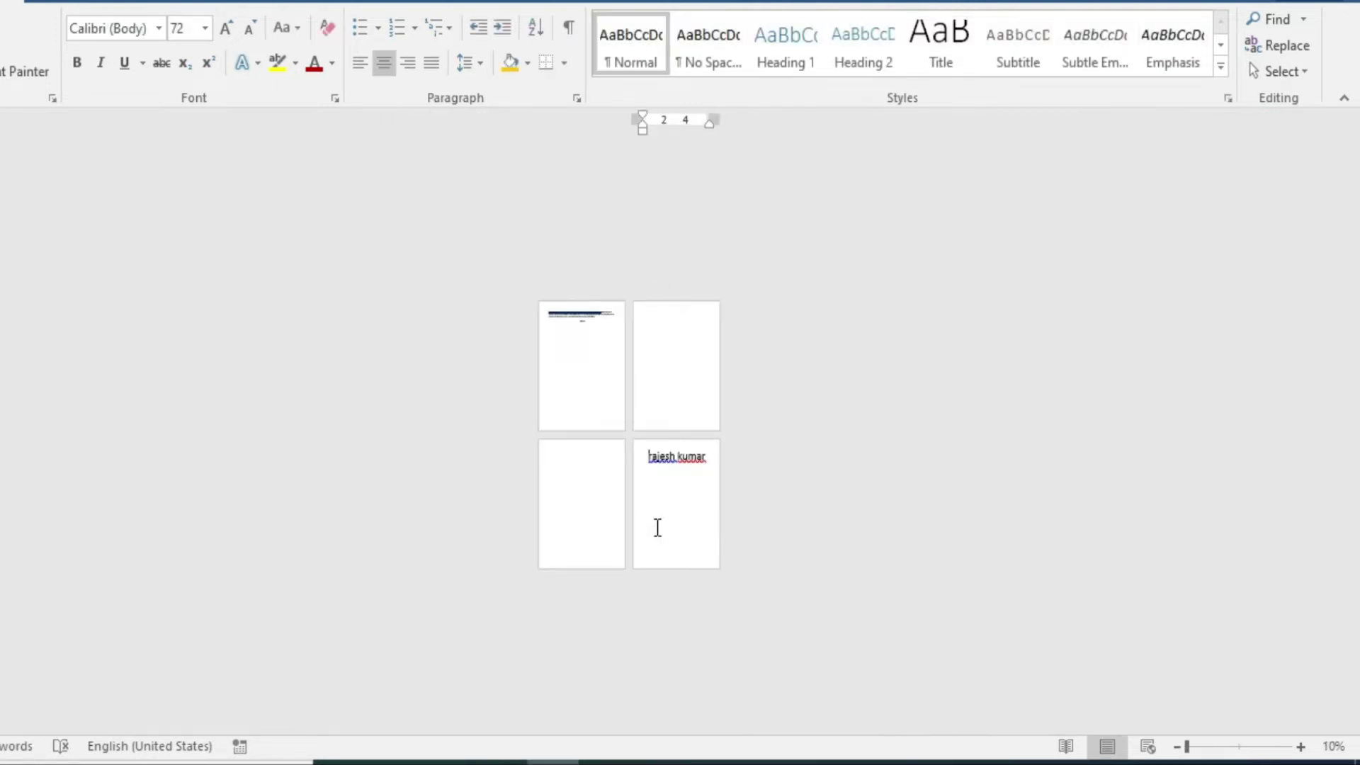
{"action": "scroll", "coordinate": [680, 512], "scroll_direction": "up", "scroll_amount": 4}
{"action": "scroll", "coordinate": [680, 511], "scroll_direction": "up", "scroll_amount": 5}
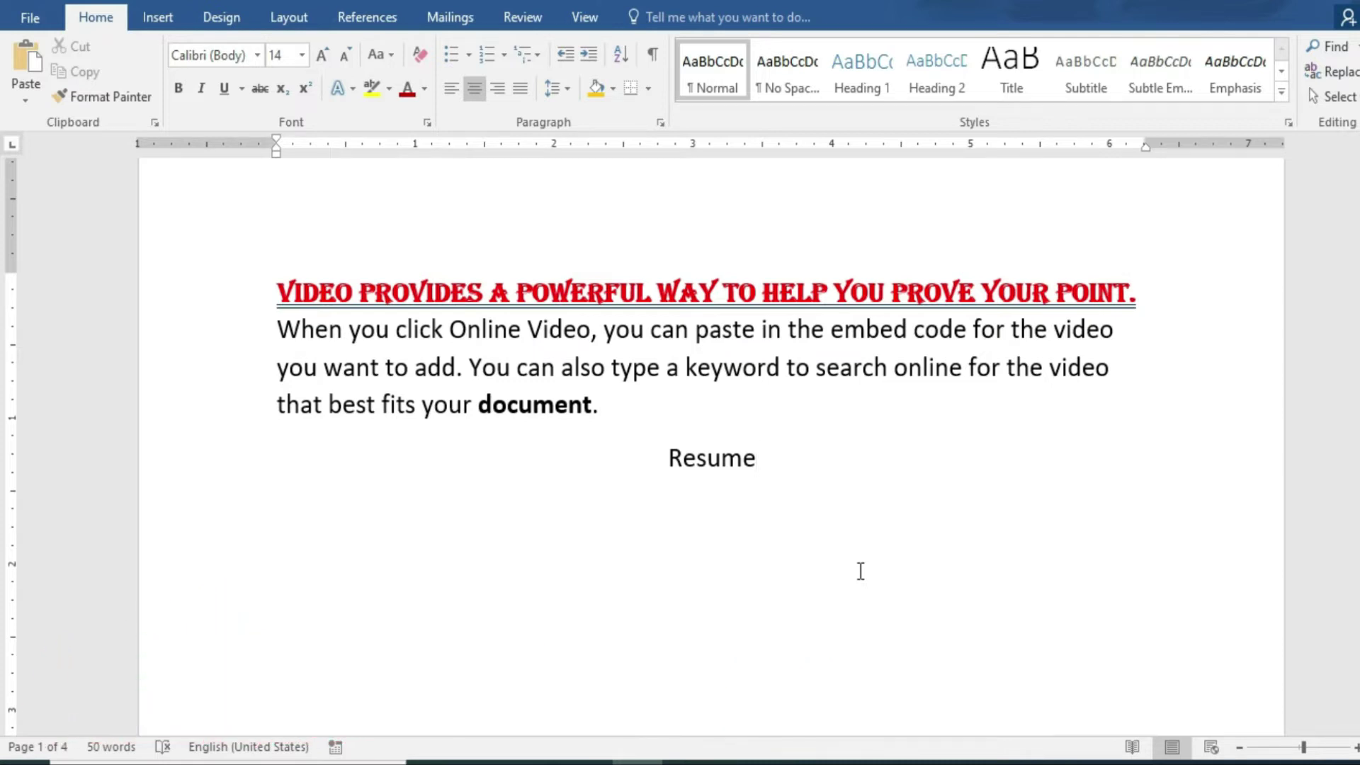
Use Find and Replace to change the word 'document' to 'Management'.
{"action": "key", "text": "ctrl+h"}
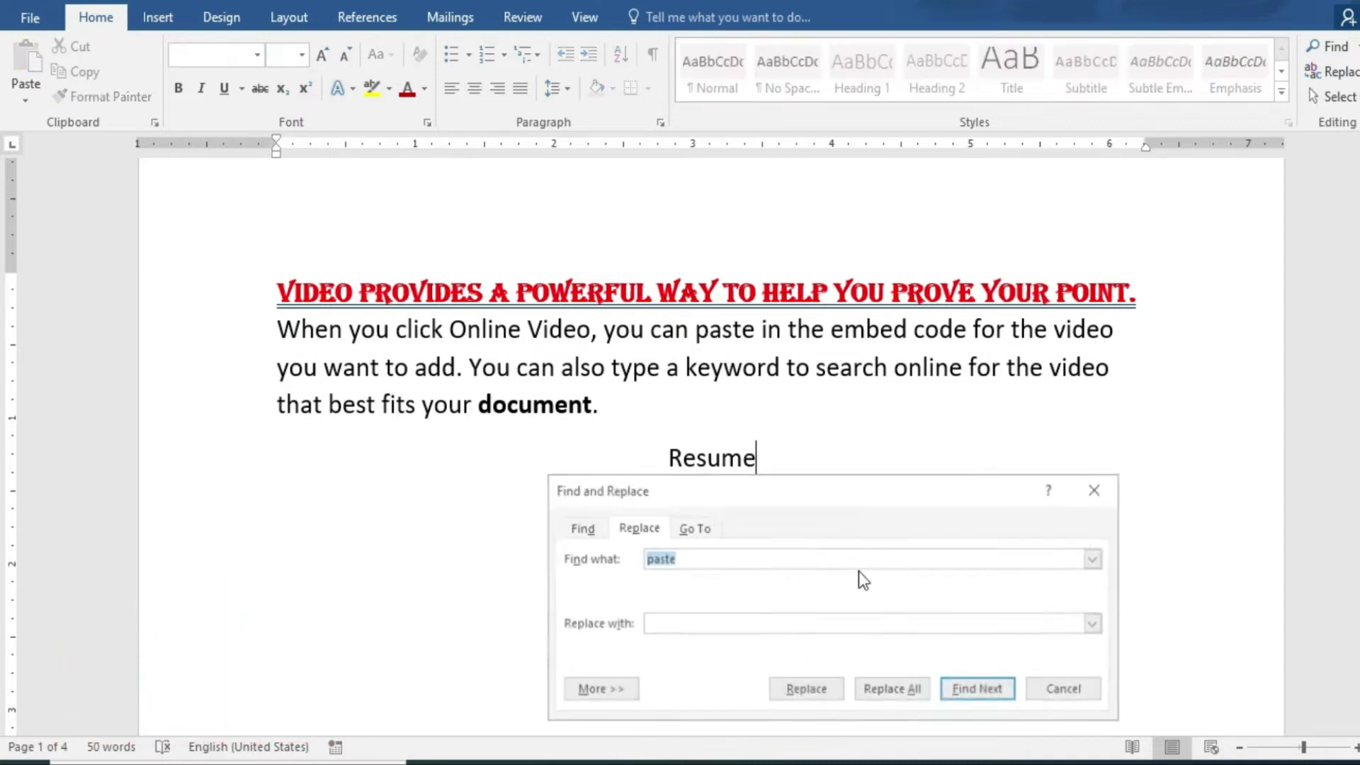
{"action": "left_click_drag", "start_coordinate": [814, 498], "coordinate": [839, 488]}
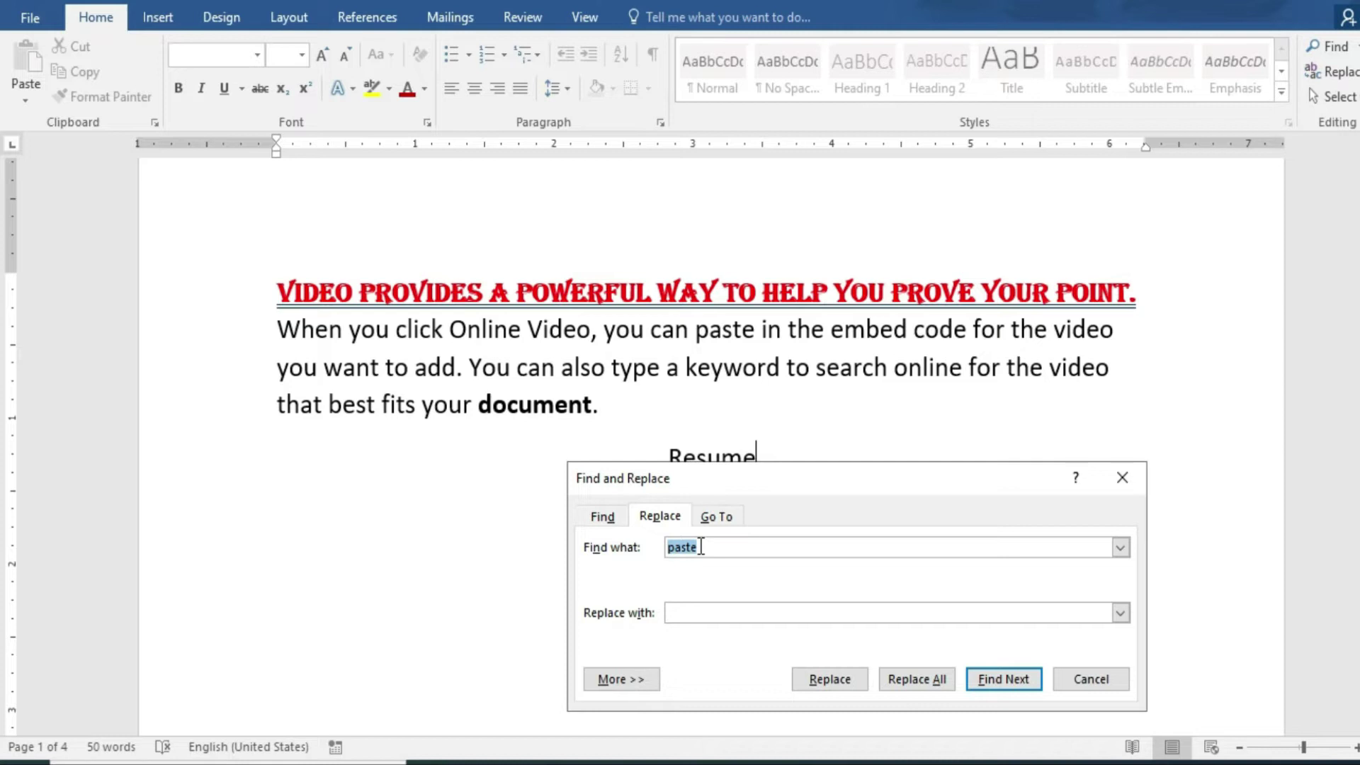
{"action": "key", "text": "BackSpace"}
{"action": "type", "text": "document"}
{"action": "left_click_drag", "start_coordinate": [693, 468], "coordinate": [670, 453]}
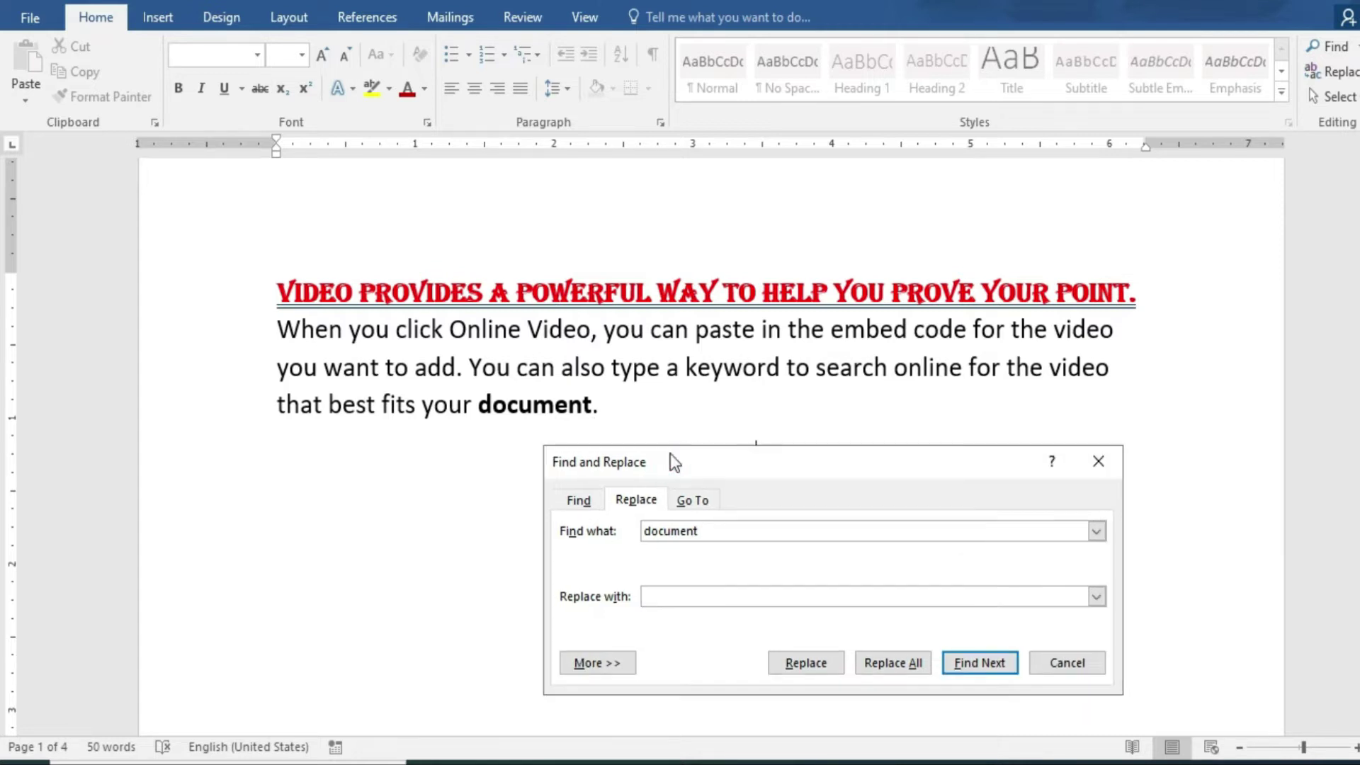
{"action": "left_click", "coordinate": [687, 594]}
{"action": "type", "text": "anagement"}
{"action": "left_click", "coordinate": [822, 669]}
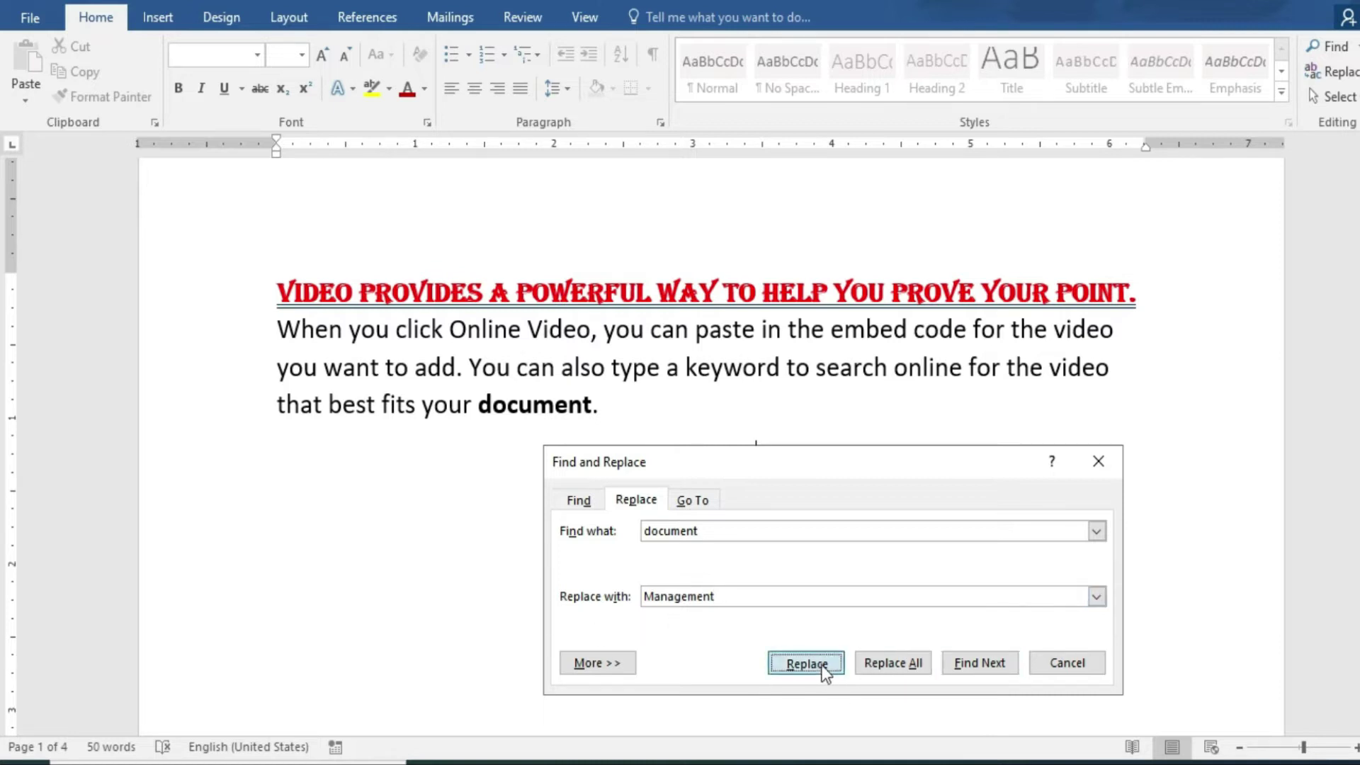
{"action": "left_click", "coordinate": [805, 662]}
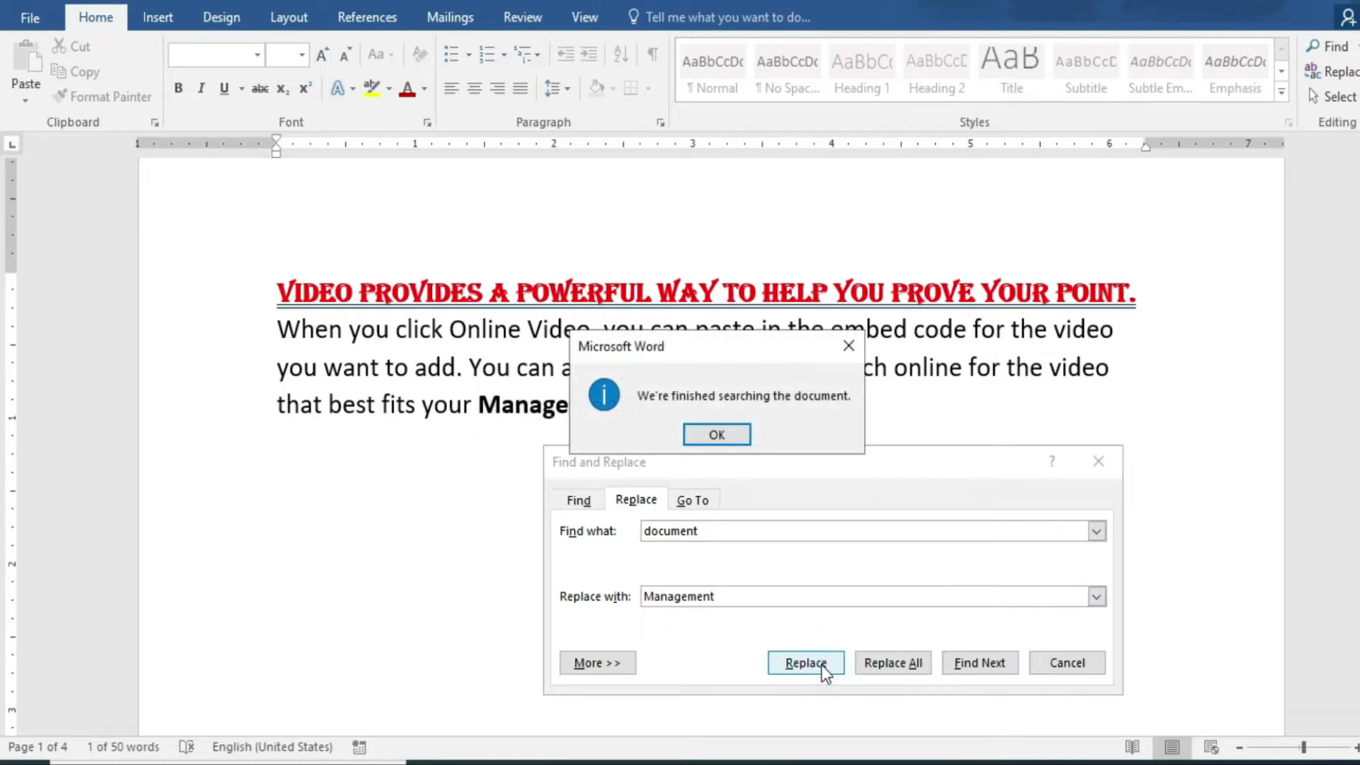
{"action": "left_click", "coordinate": [717, 437]}
{"action": "scroll", "coordinate": [516, 362], "scroll_direction": "up", "scroll_amount": 1}
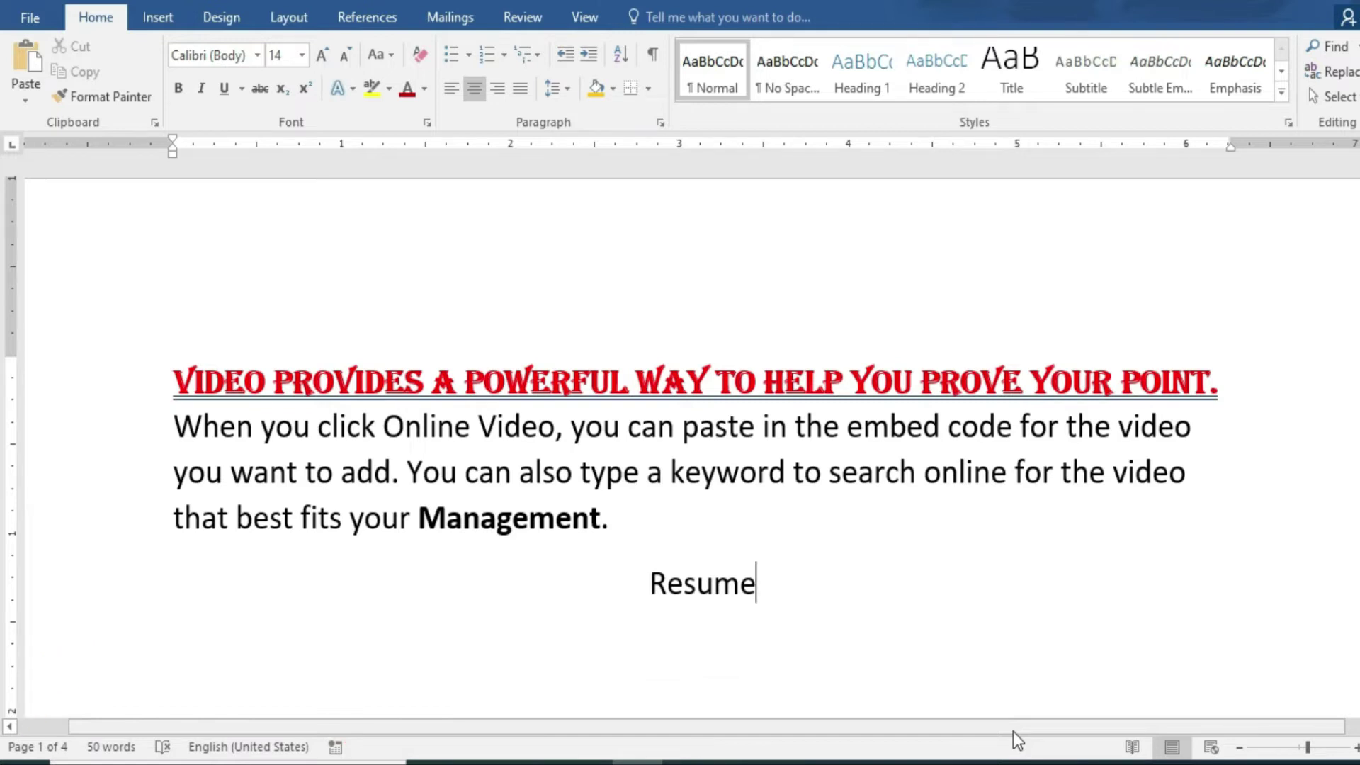
Select 'Management' and toggle italic on, off, and on again, leaving it bold italic.
{"action": "left_click", "coordinate": [420, 511]}
{"action": "left_click_drag", "start_coordinate": [420, 512], "coordinate": [600, 539]}
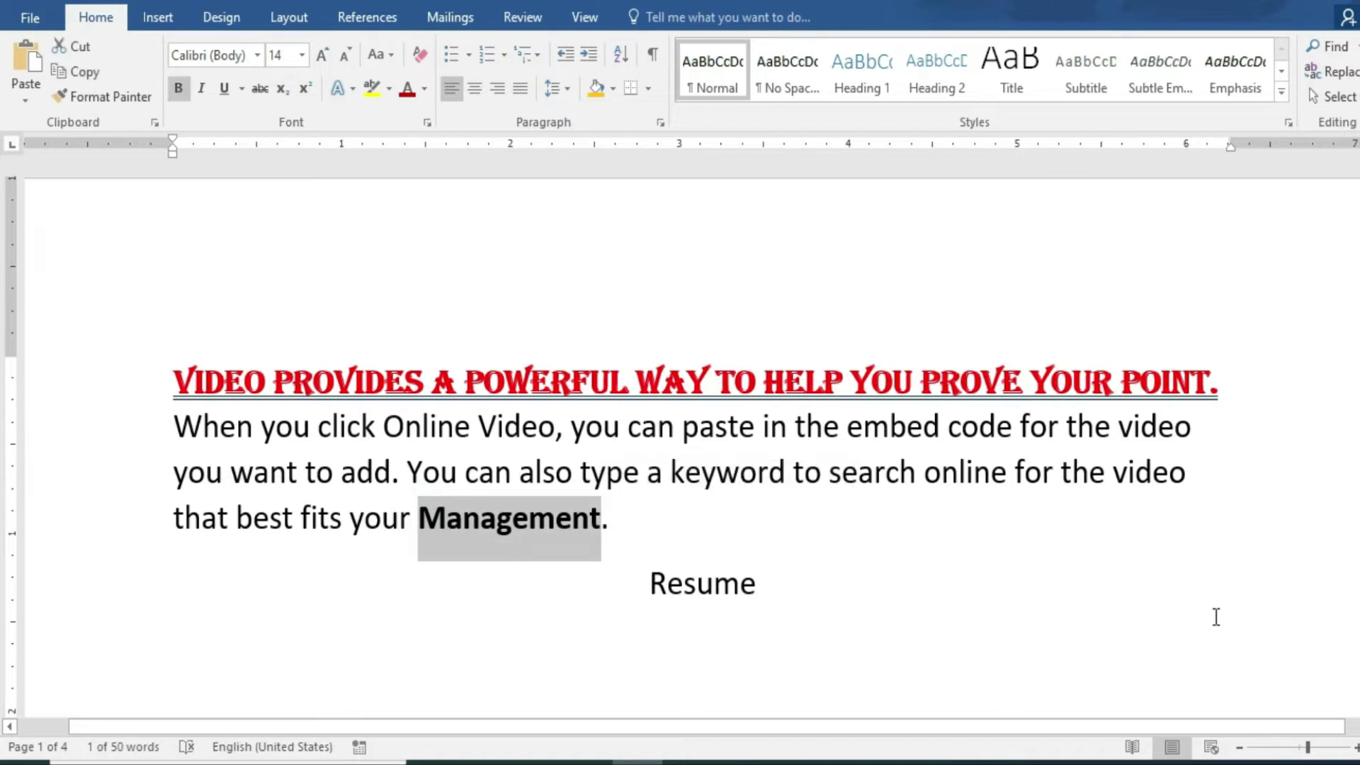
{"action": "key", "text": "ctrl+i"}
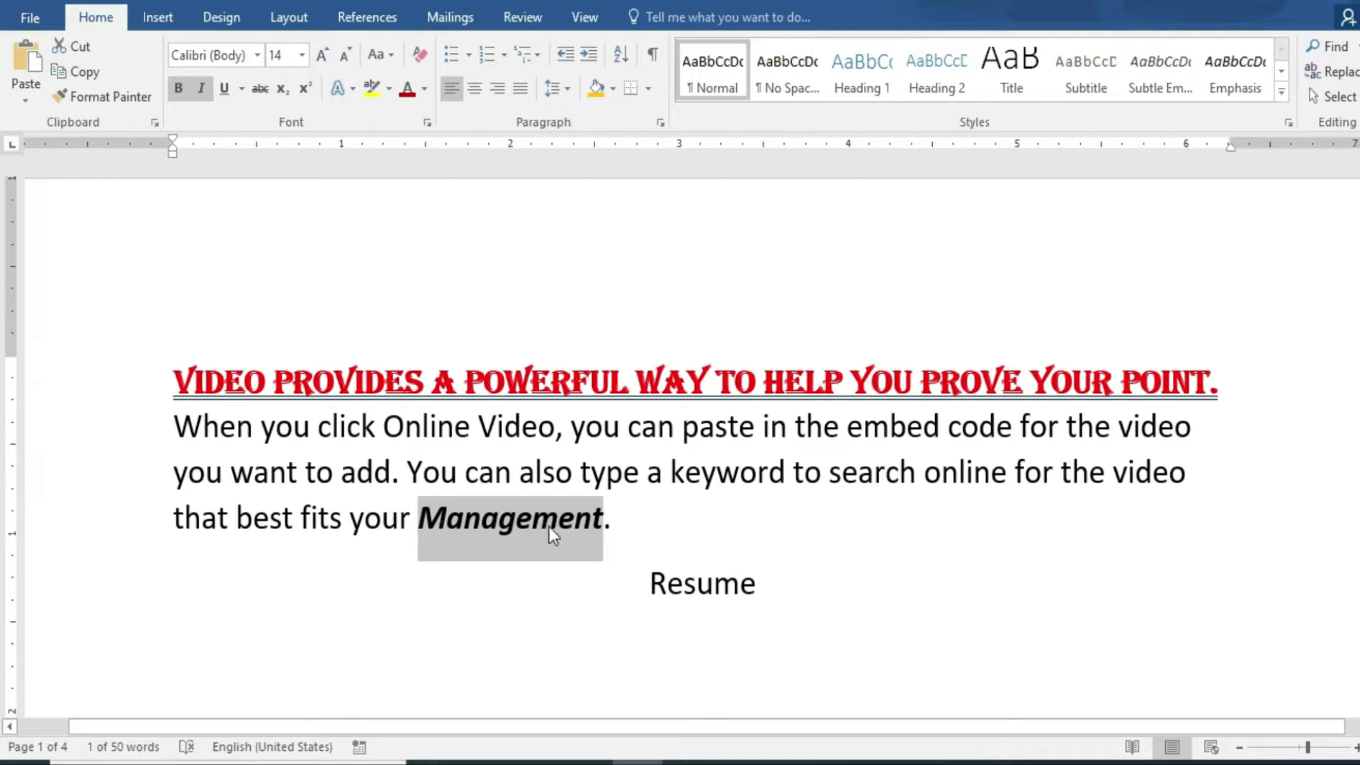
{"action": "key", "text": "ctrl+i"}
{"action": "key", "text": "ctrl+i"}
{"action": "key", "text": "ctrl+i"}
{"action": "key", "text": "ctrl+i"}
{"action": "key", "text": "ctrl+i"}
{"action": "key", "text": "ctrl+i"}
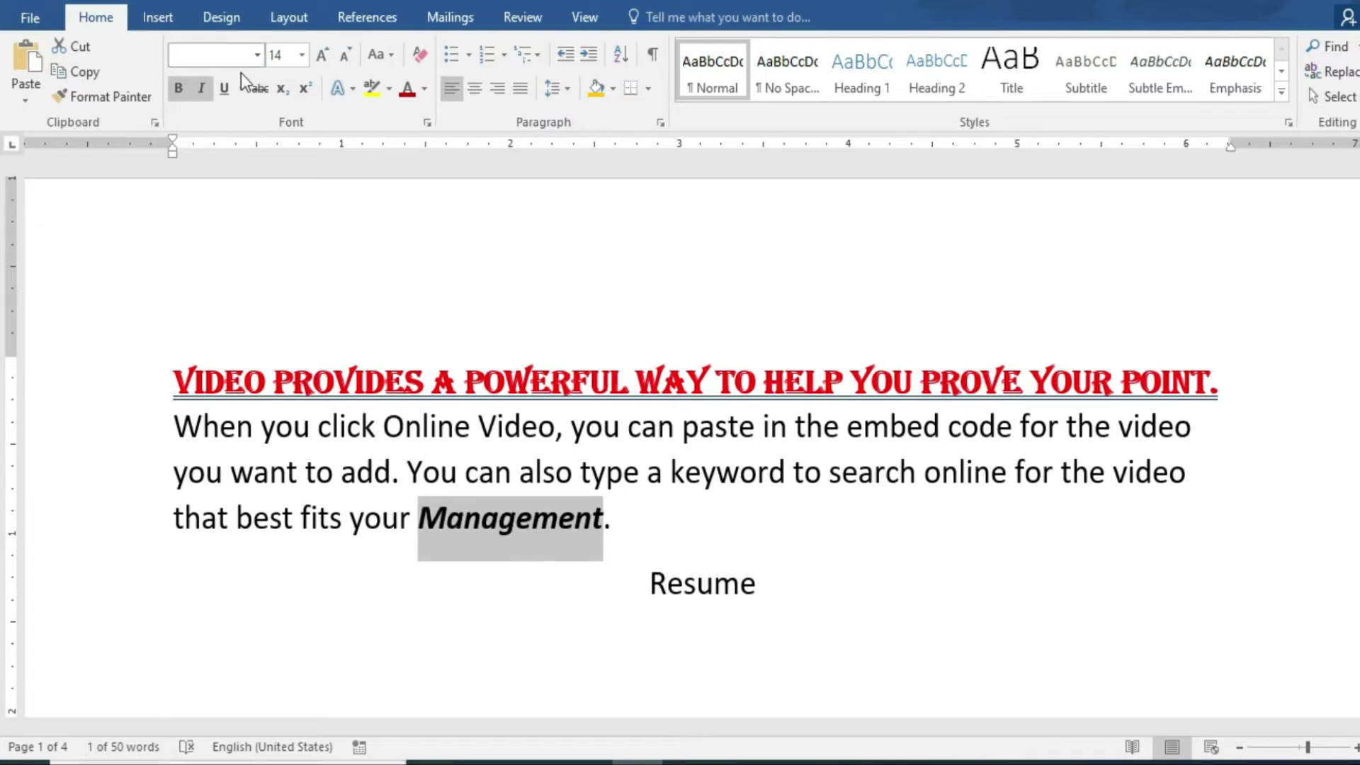
{"action": "key", "text": "ctrl+i"}
{"action": "key", "text": "ctrl+i"}
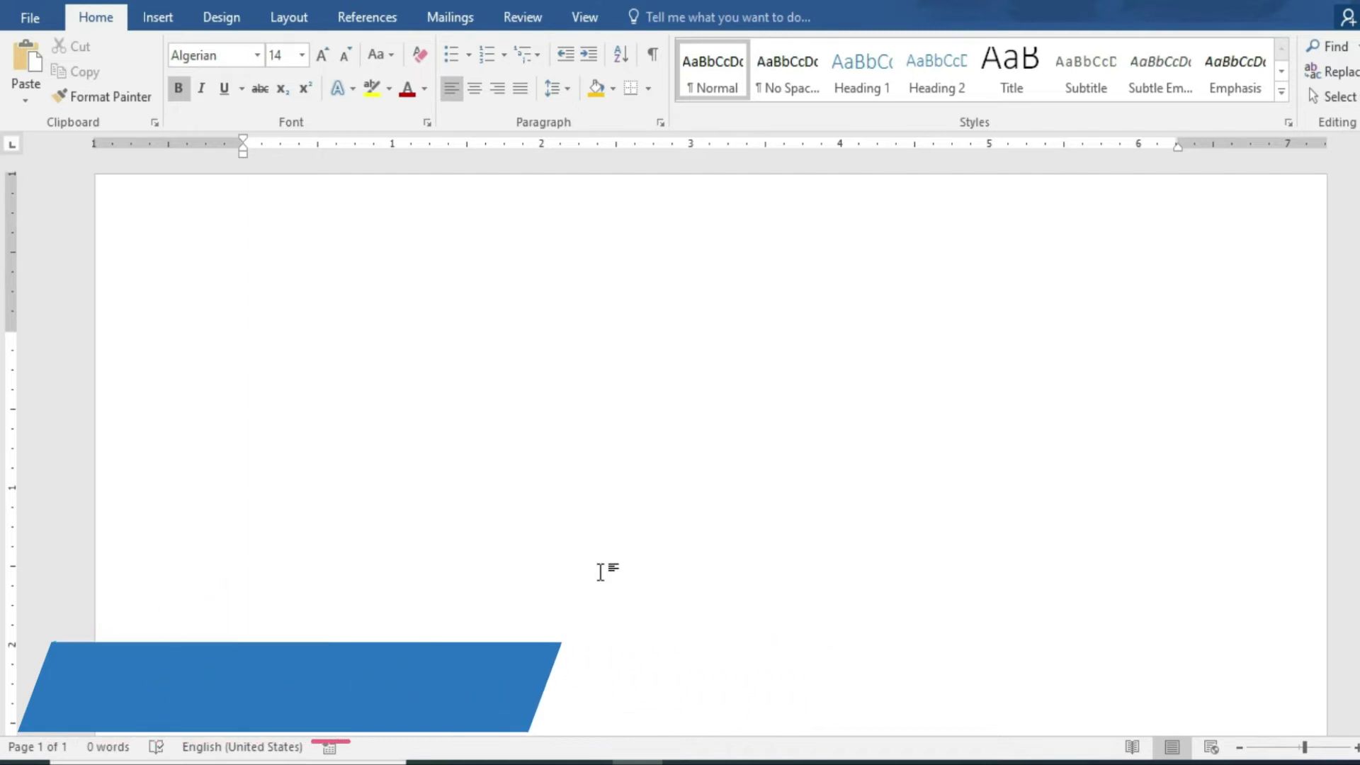
Generate sample text with =rand(), clear all its formatting, and justify every paragraph.
{"action": "type", "text": "=rand()"}
{"action": "key", "text": "Return"}
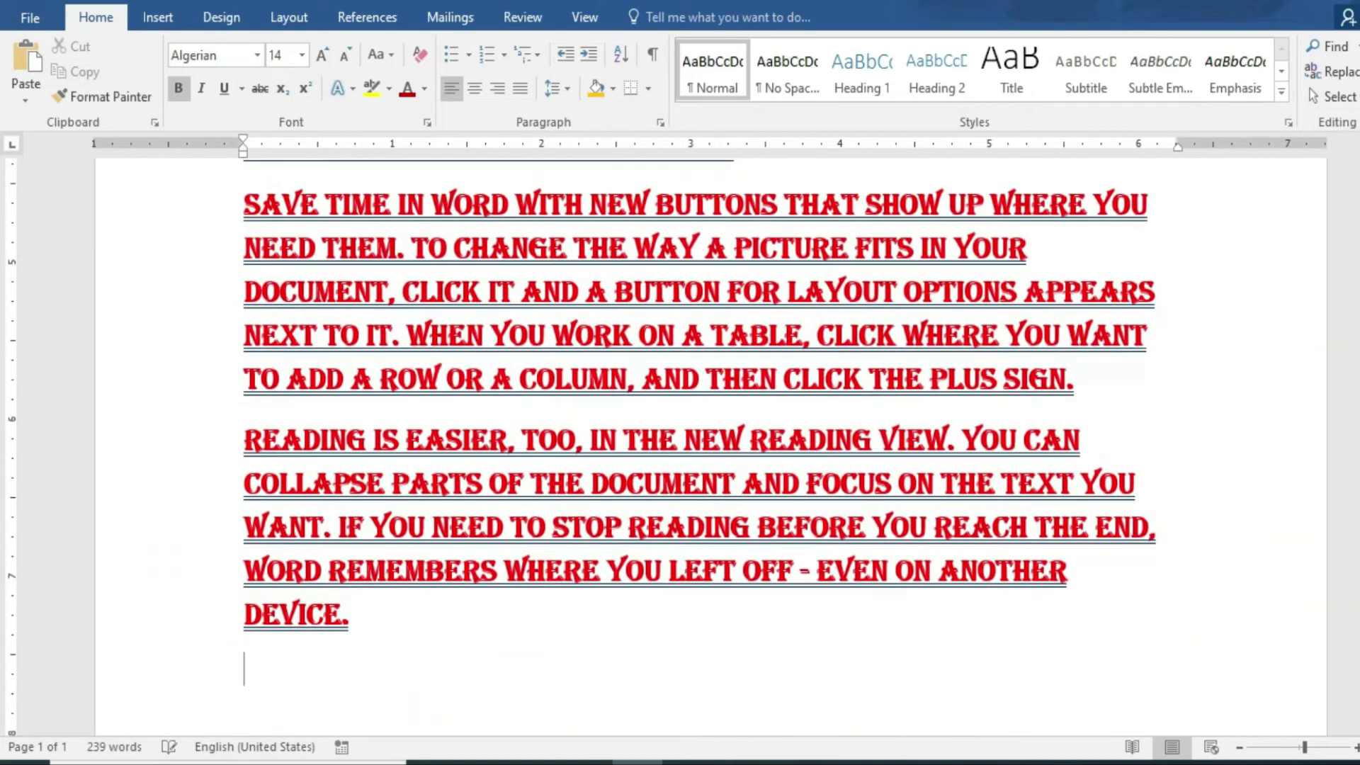
{"action": "key", "text": "ctrl+a"}
{"action": "scroll", "coordinate": [456, 496], "scroll_direction": "up", "scroll_amount": 3}
{"action": "scroll", "coordinate": [456, 496], "scroll_direction": "up", "scroll_amount": 3}
{"action": "left_click", "coordinate": [413, 55]}
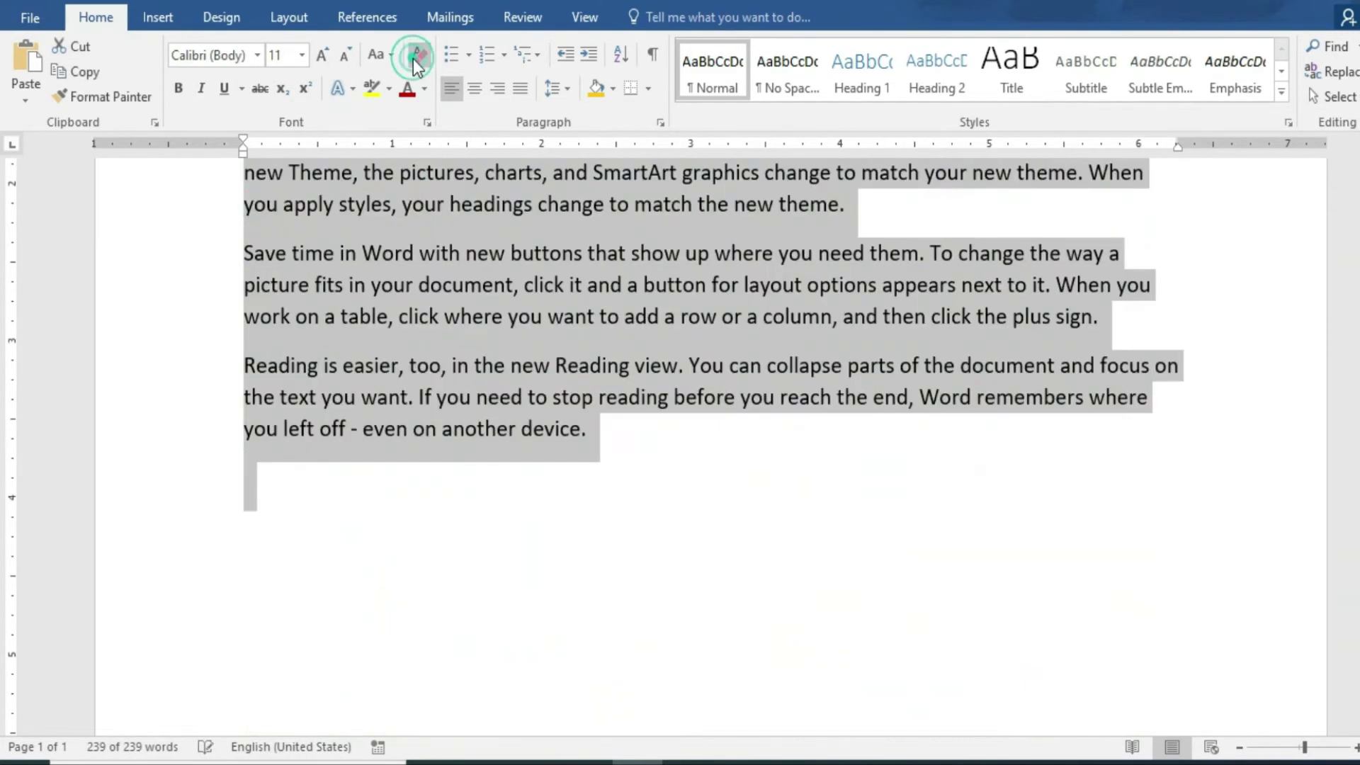
{"action": "scroll", "coordinate": [769, 476], "scroll_direction": "up", "scroll_amount": 3}
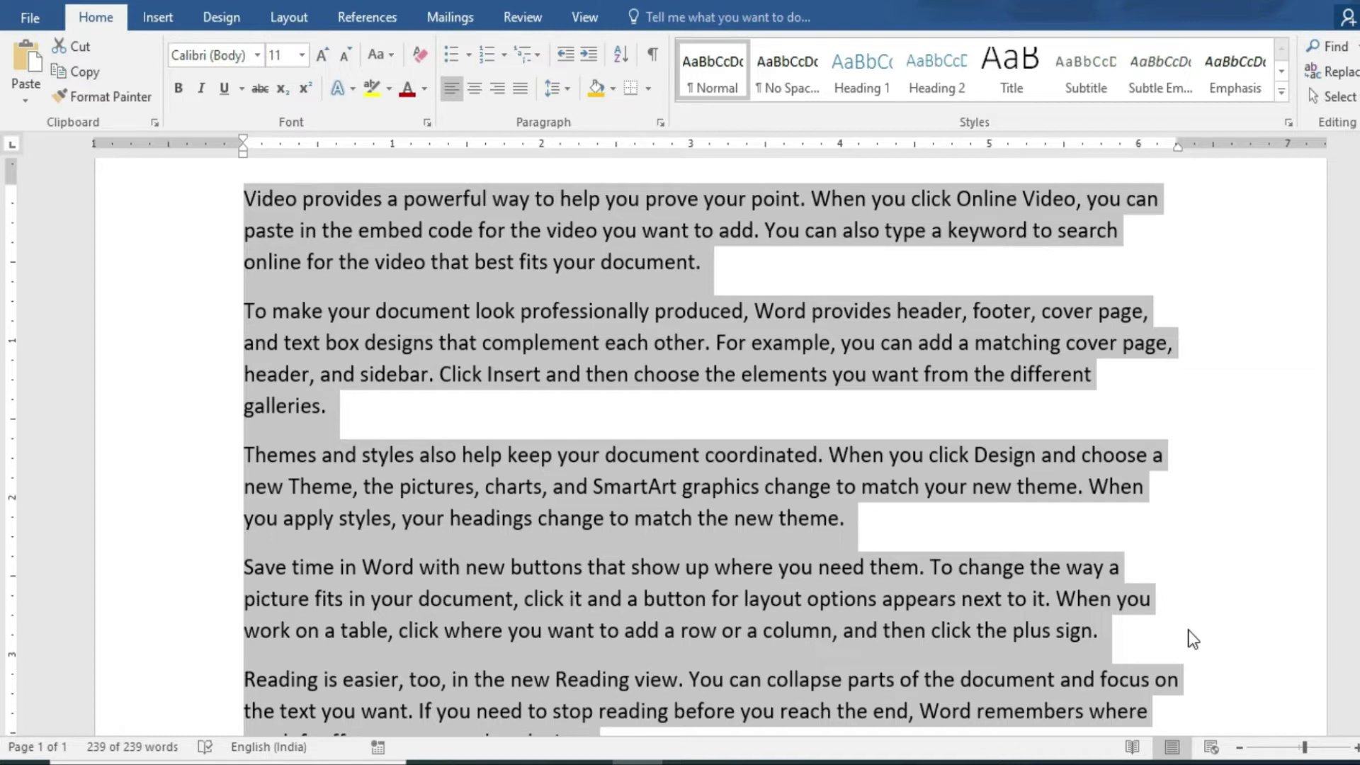
{"action": "key", "text": "ctrl+j"}
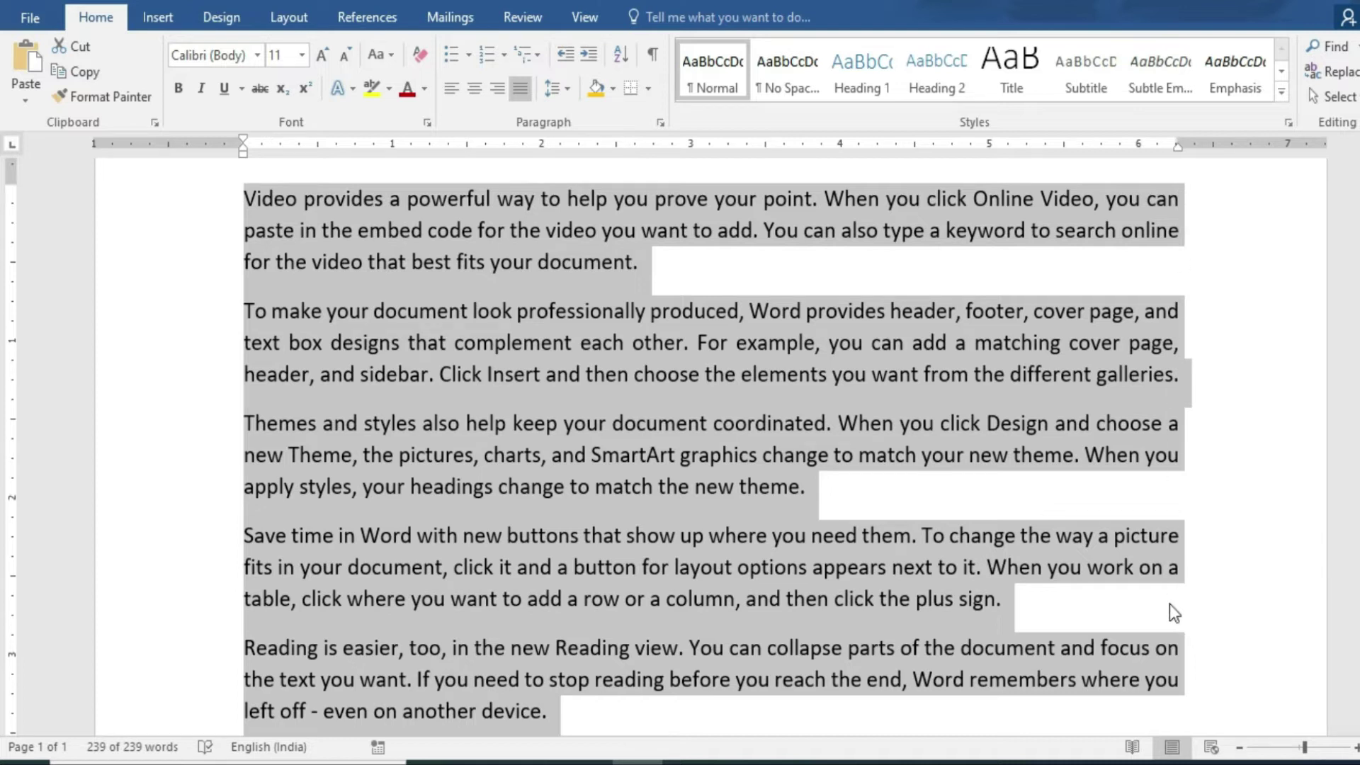
{"action": "left_click", "coordinate": [1211, 508]}
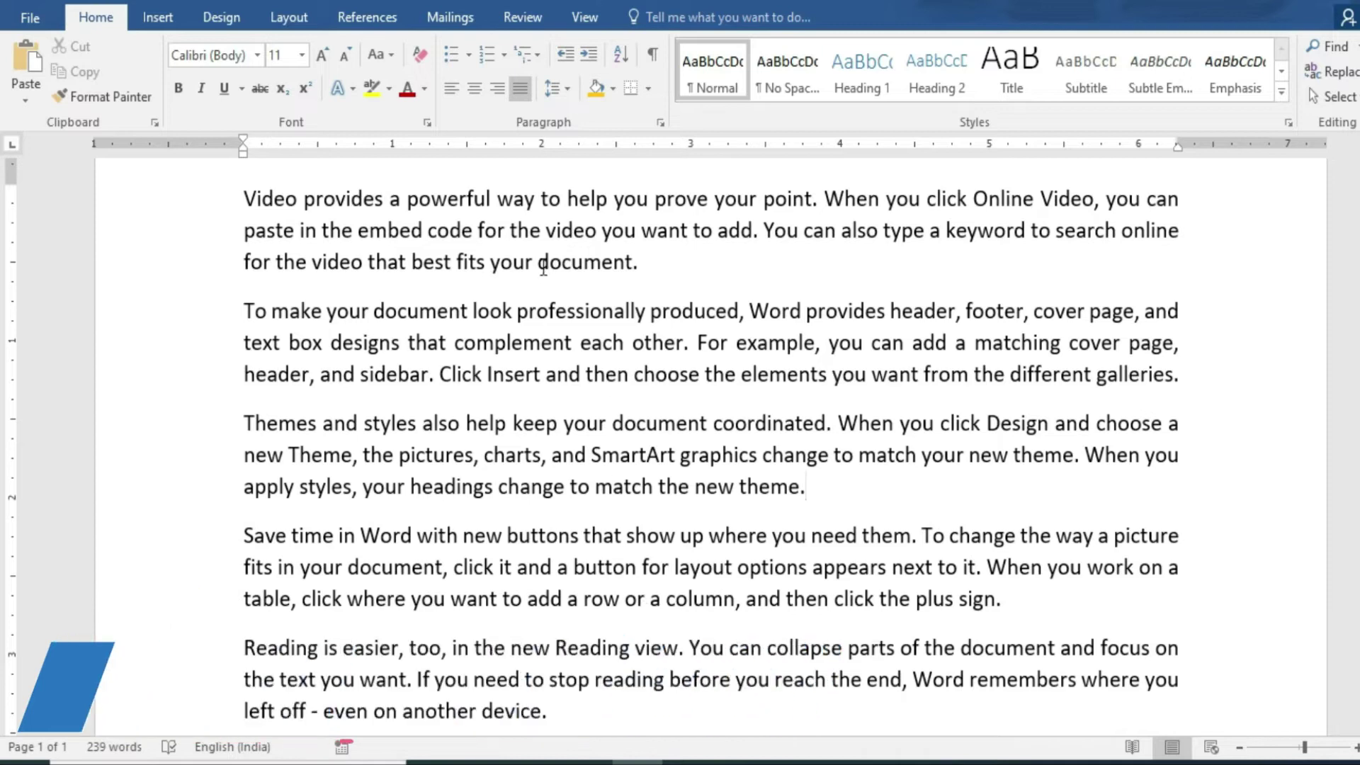
Select 'document' and start a hyperlink, browsing into the Pictures images folders.
{"action": "left_click_drag", "start_coordinate": [538, 262], "coordinate": [636, 261]}
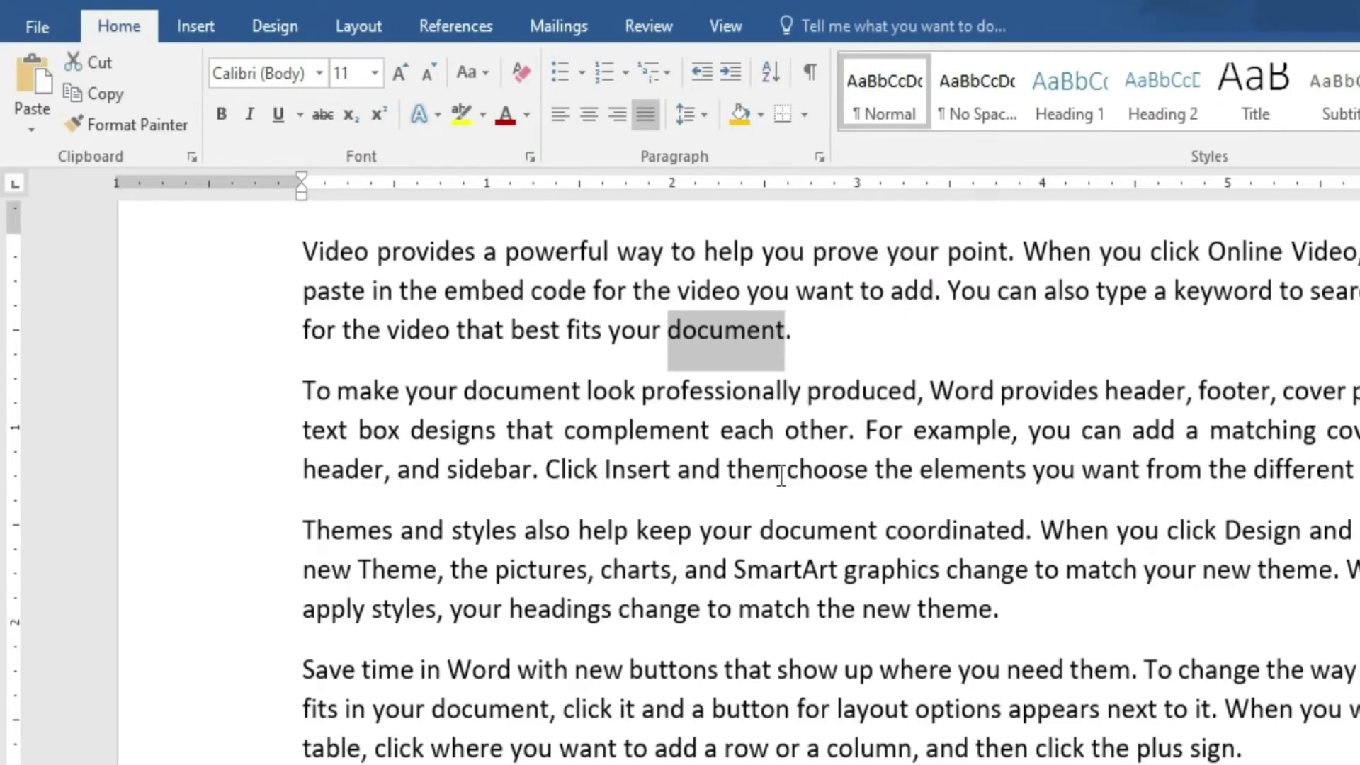
{"action": "key", "text": "ctrl+k"}
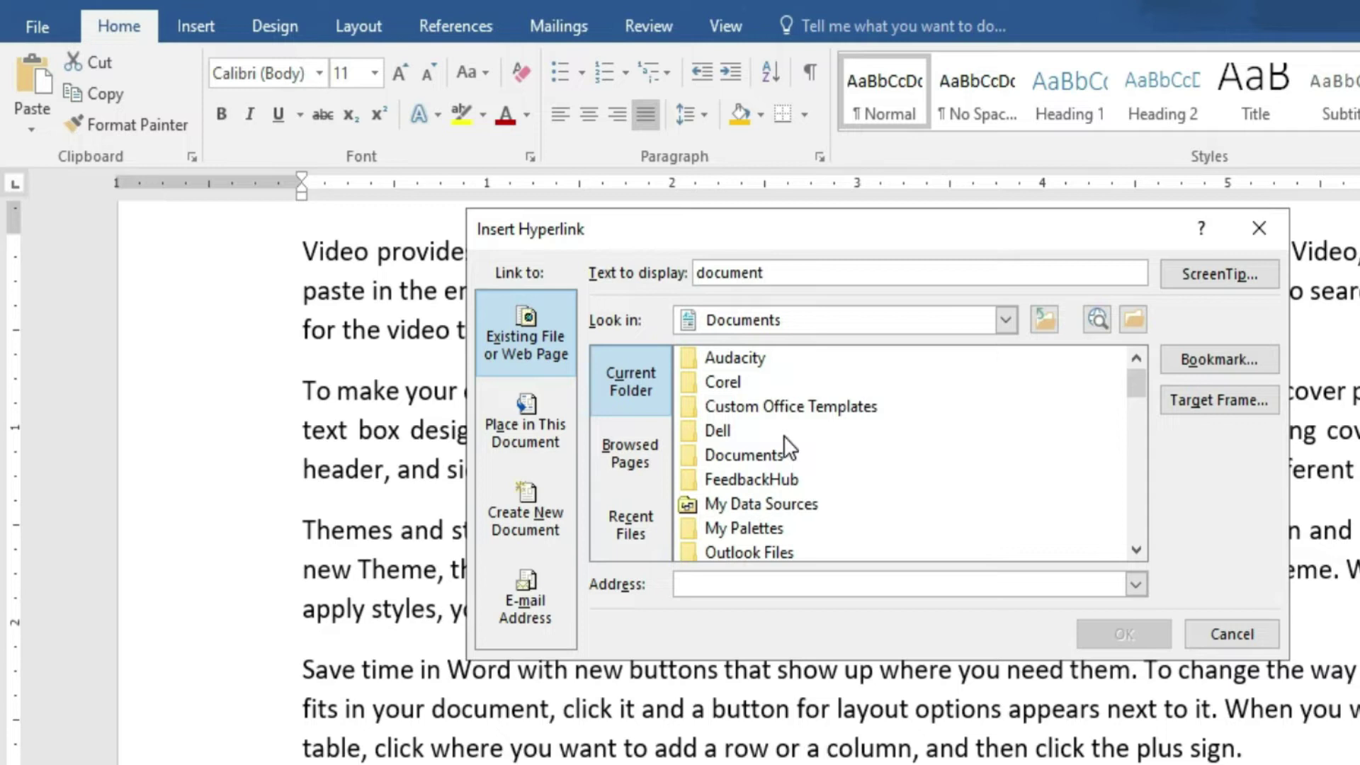
{"action": "left_click_drag", "start_coordinate": [745, 239], "coordinate": [806, 245]}
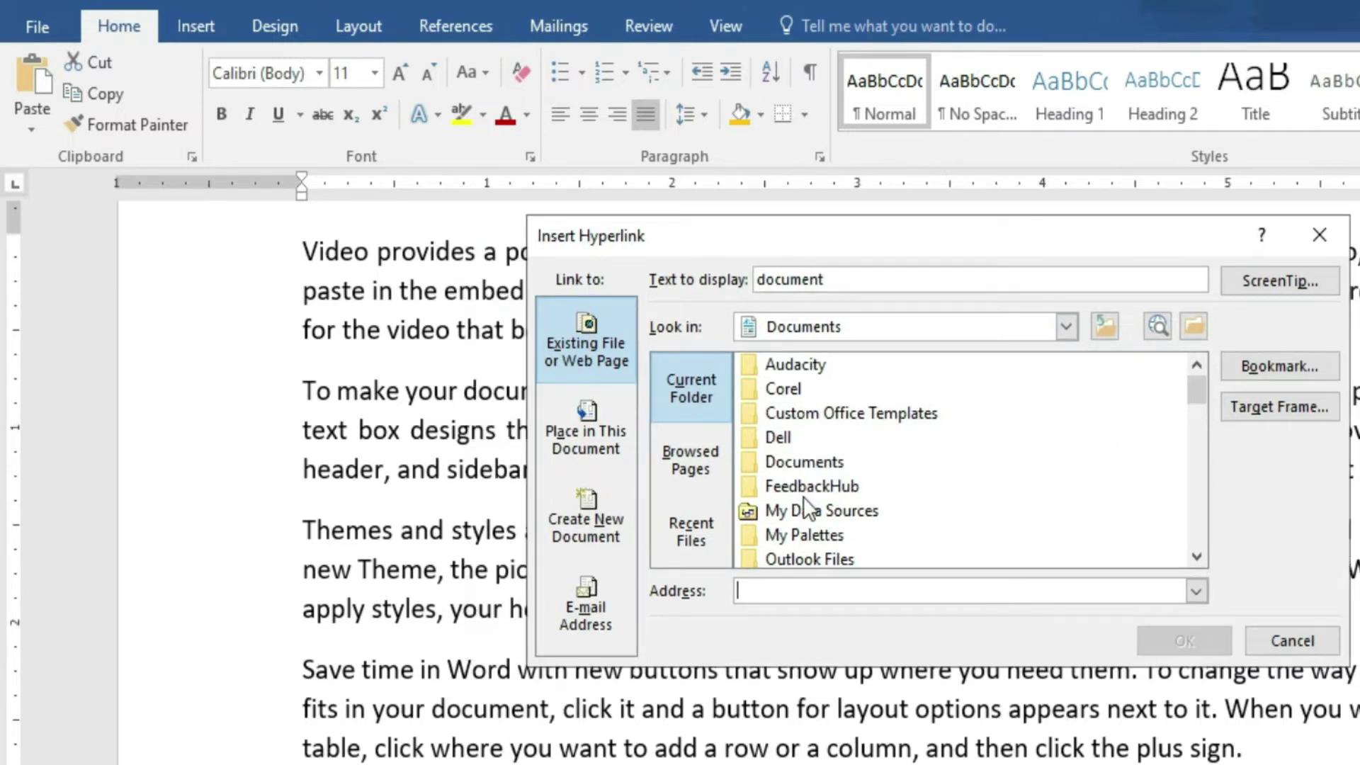
{"action": "left_click", "coordinate": [1065, 327]}
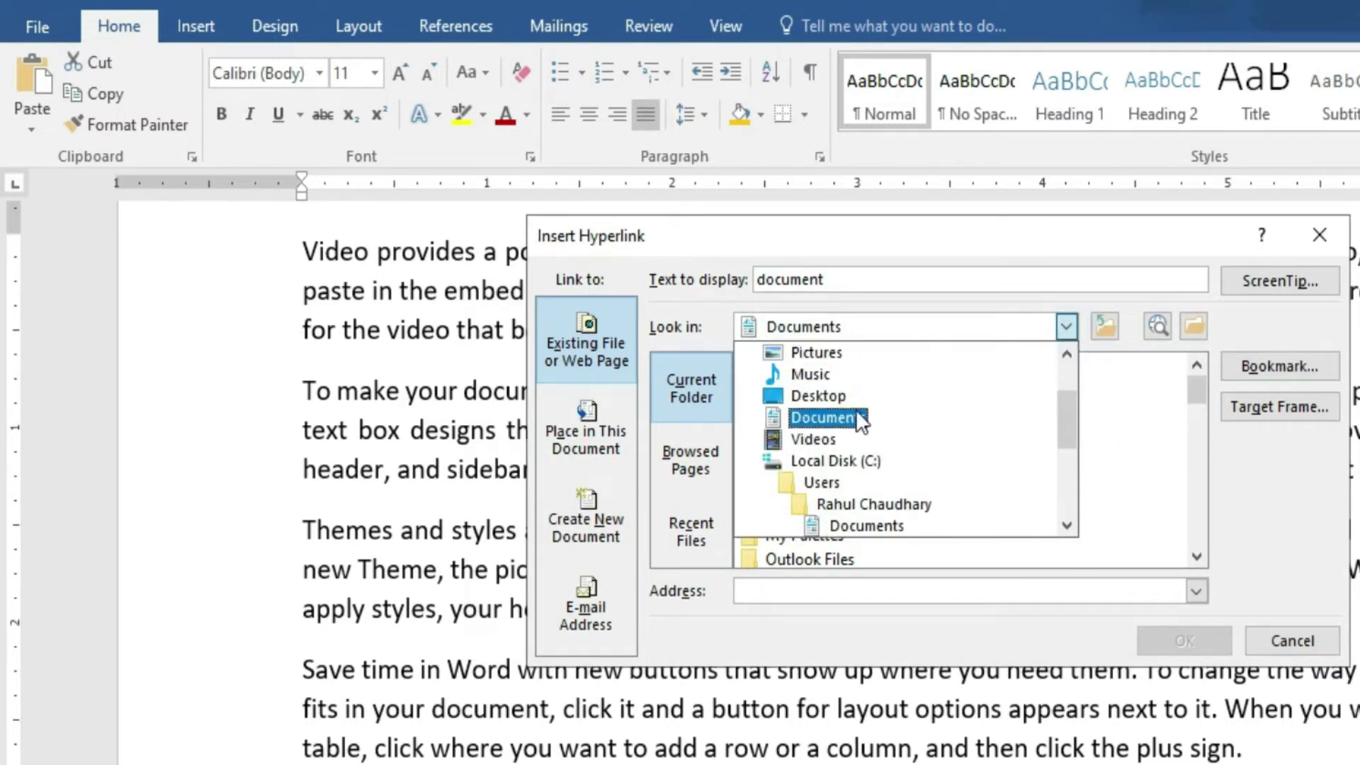
{"action": "left_click", "coordinate": [806, 354]}
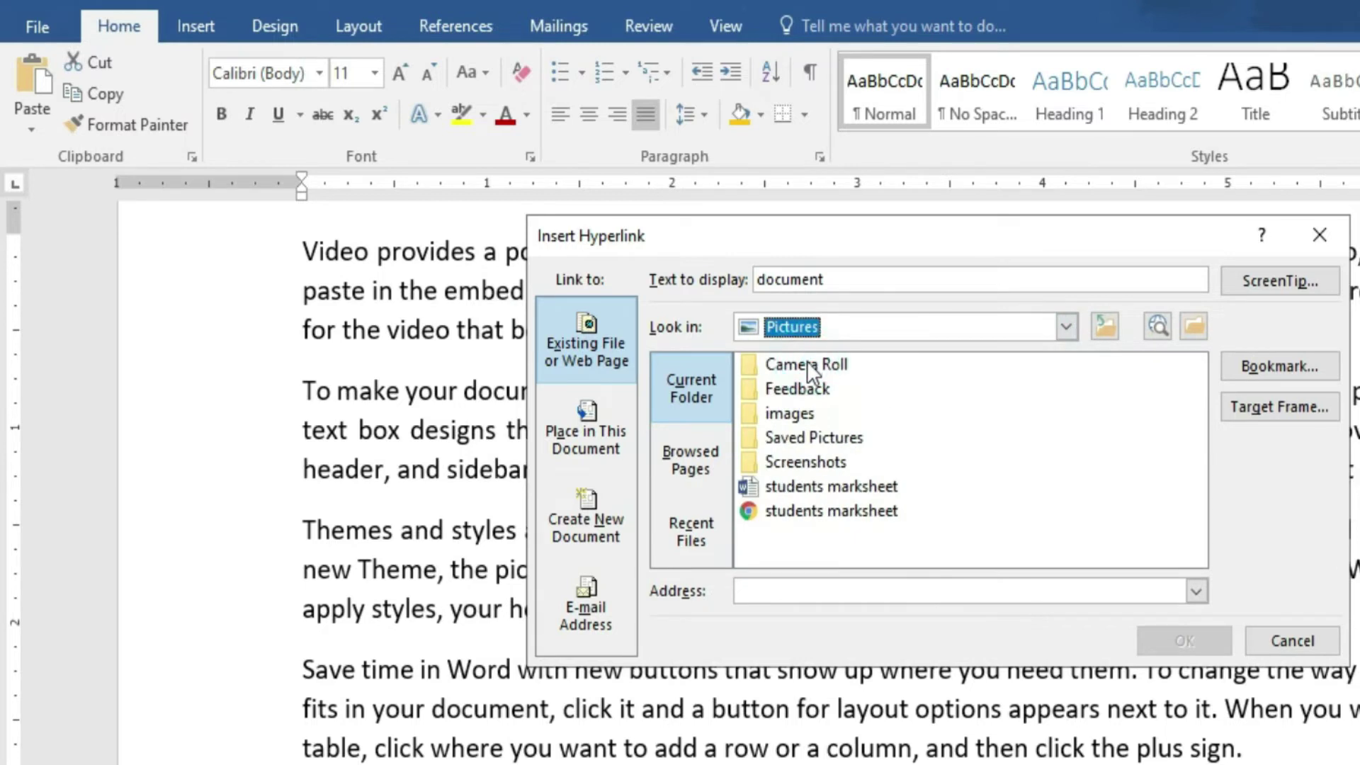
{"action": "double_click", "coordinate": [789, 413]}
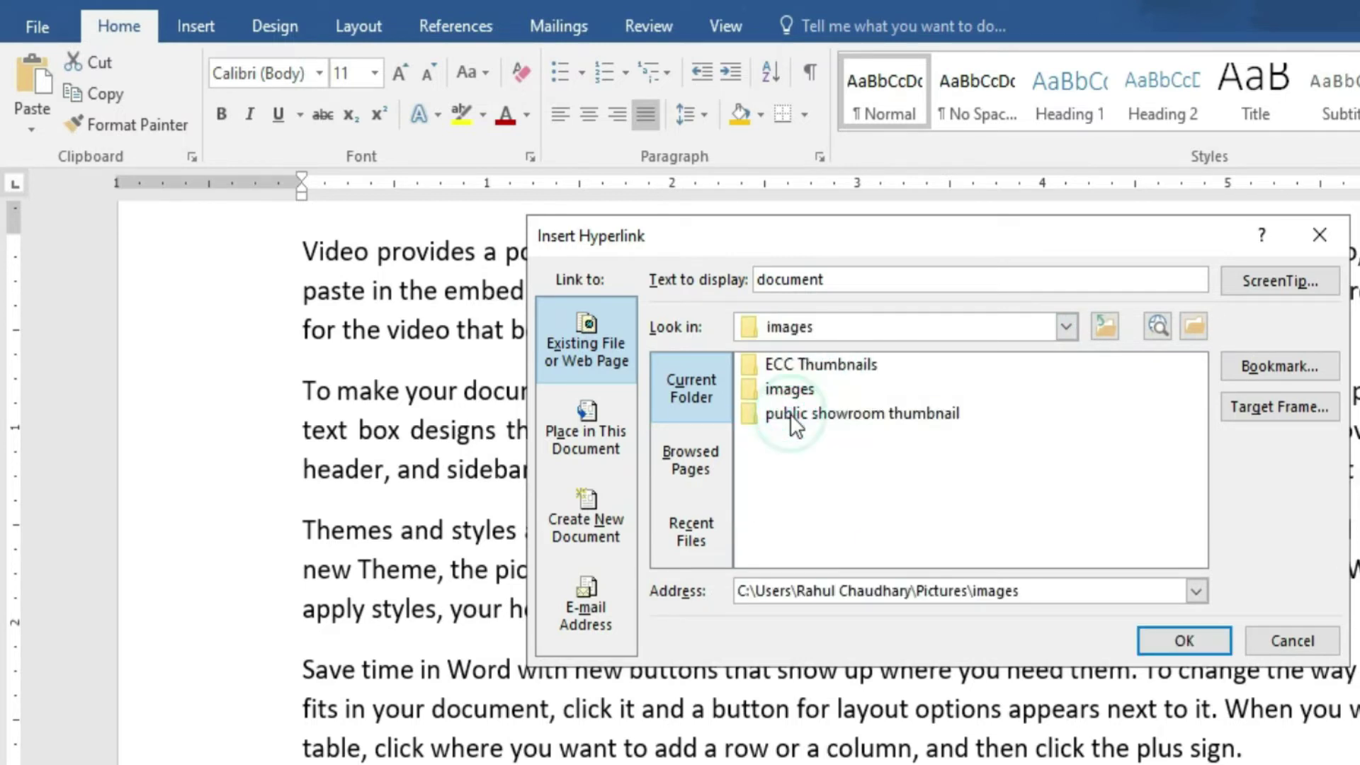
{"action": "left_click", "coordinate": [795, 388]}
{"action": "double_click", "coordinate": [794, 388]}
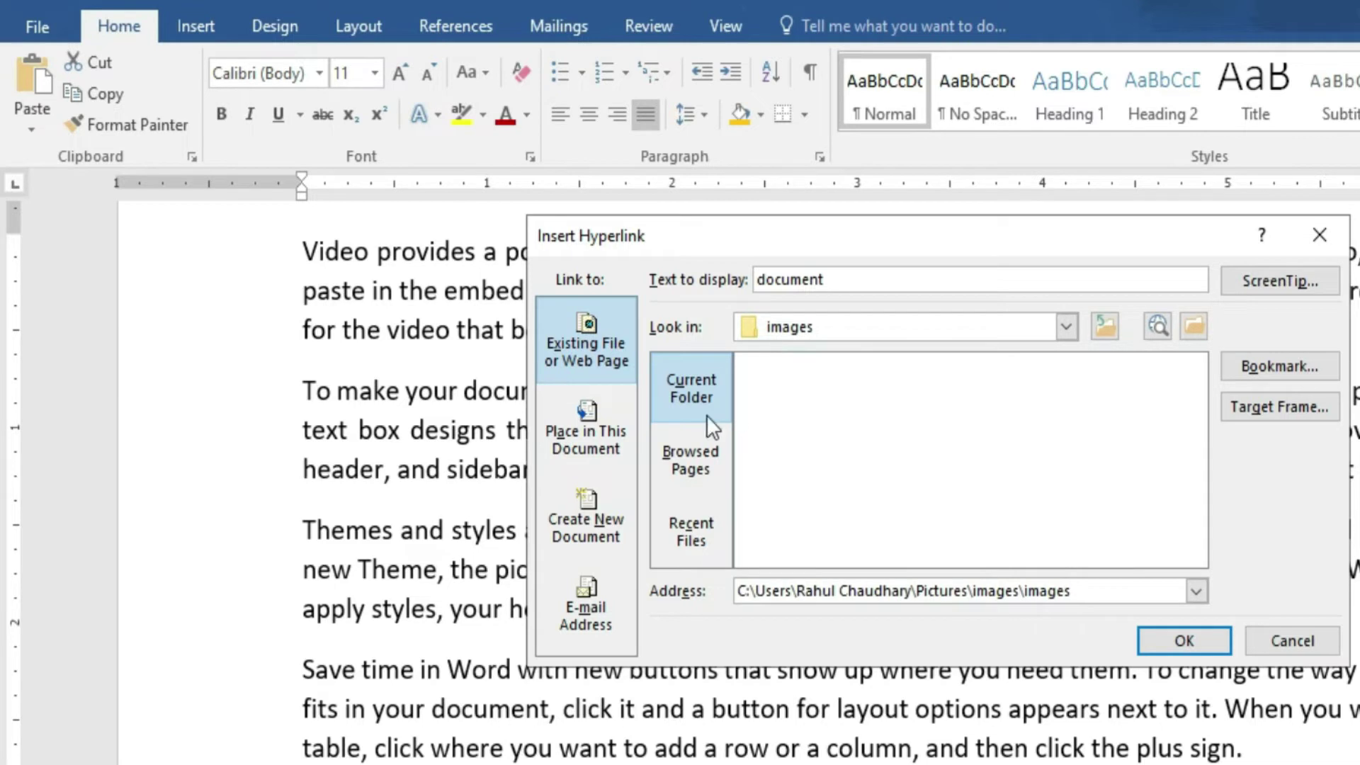
{"action": "left_click", "coordinate": [817, 335]}
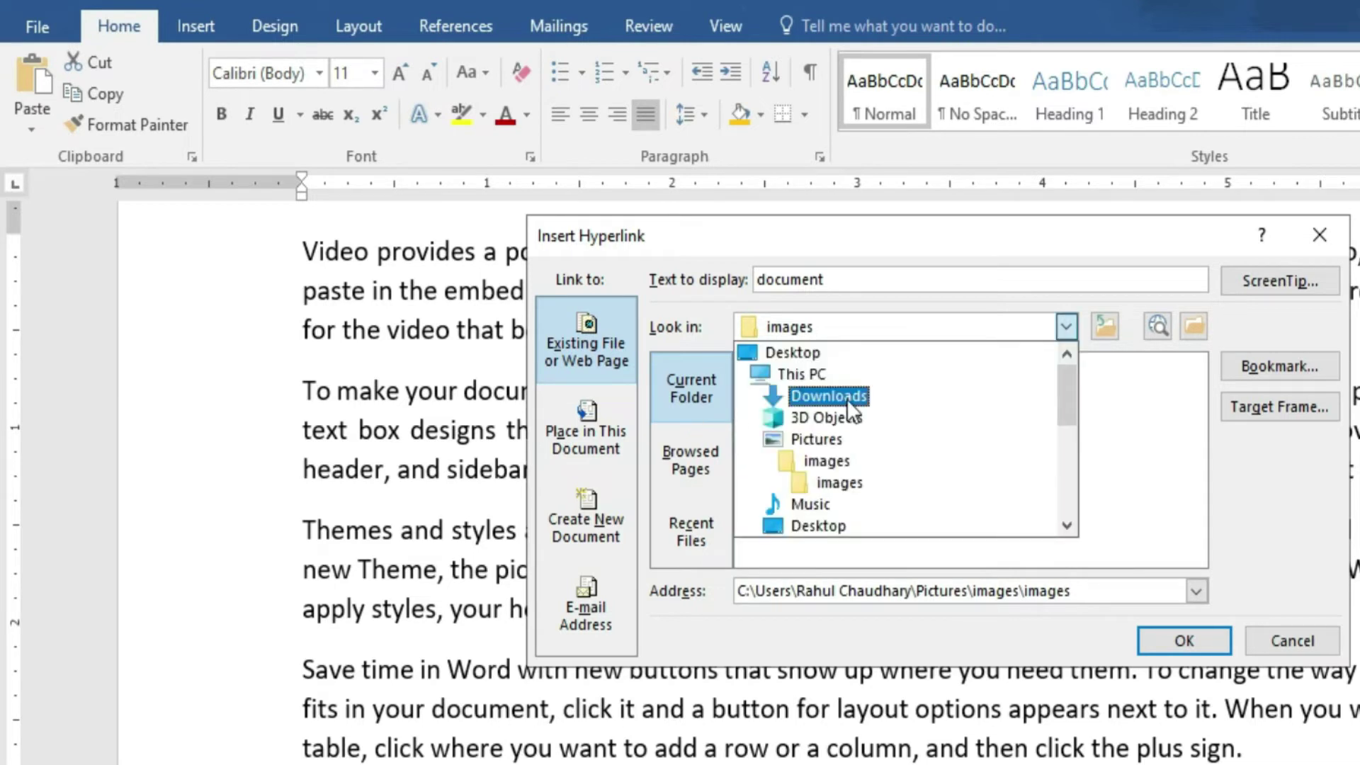
{"action": "left_click", "coordinate": [847, 399]}
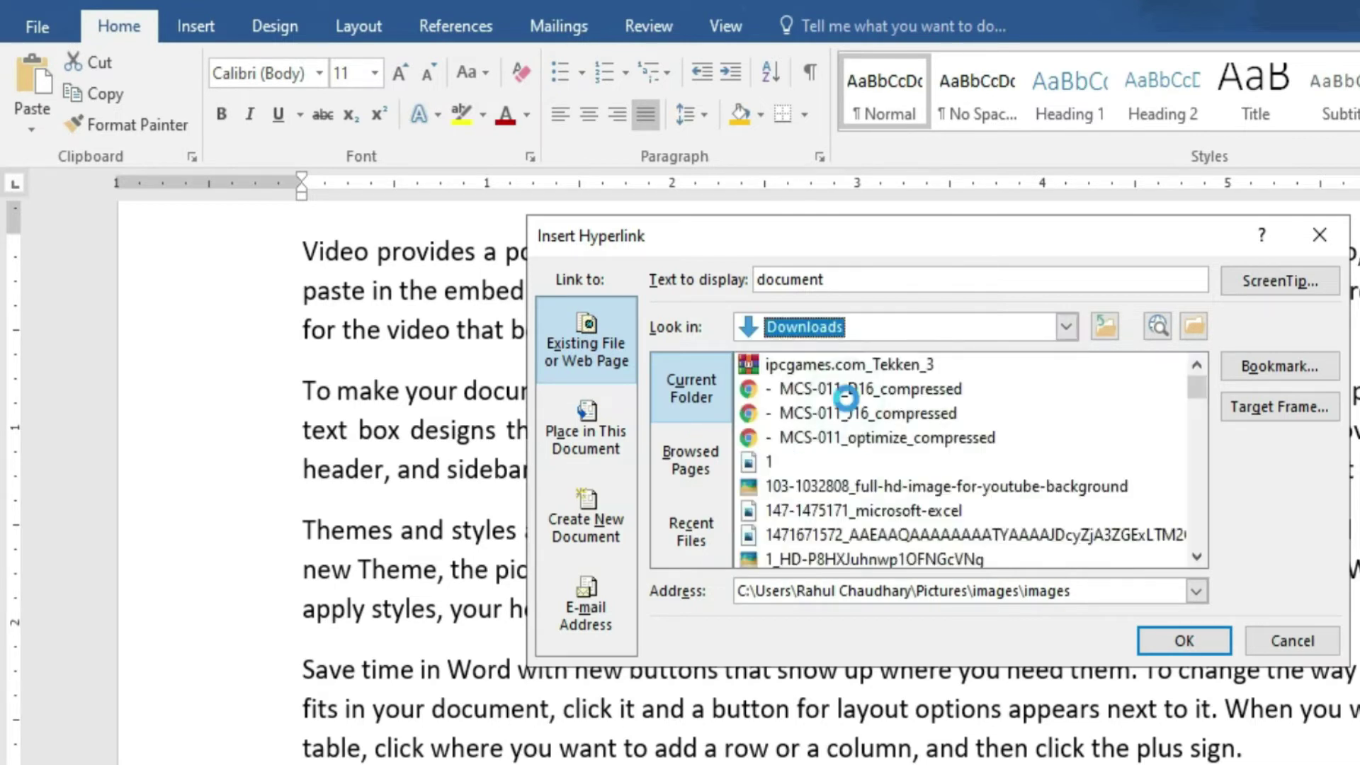
{"action": "scroll", "coordinate": [821, 478], "scroll_direction": "down", "scroll_amount": 1}
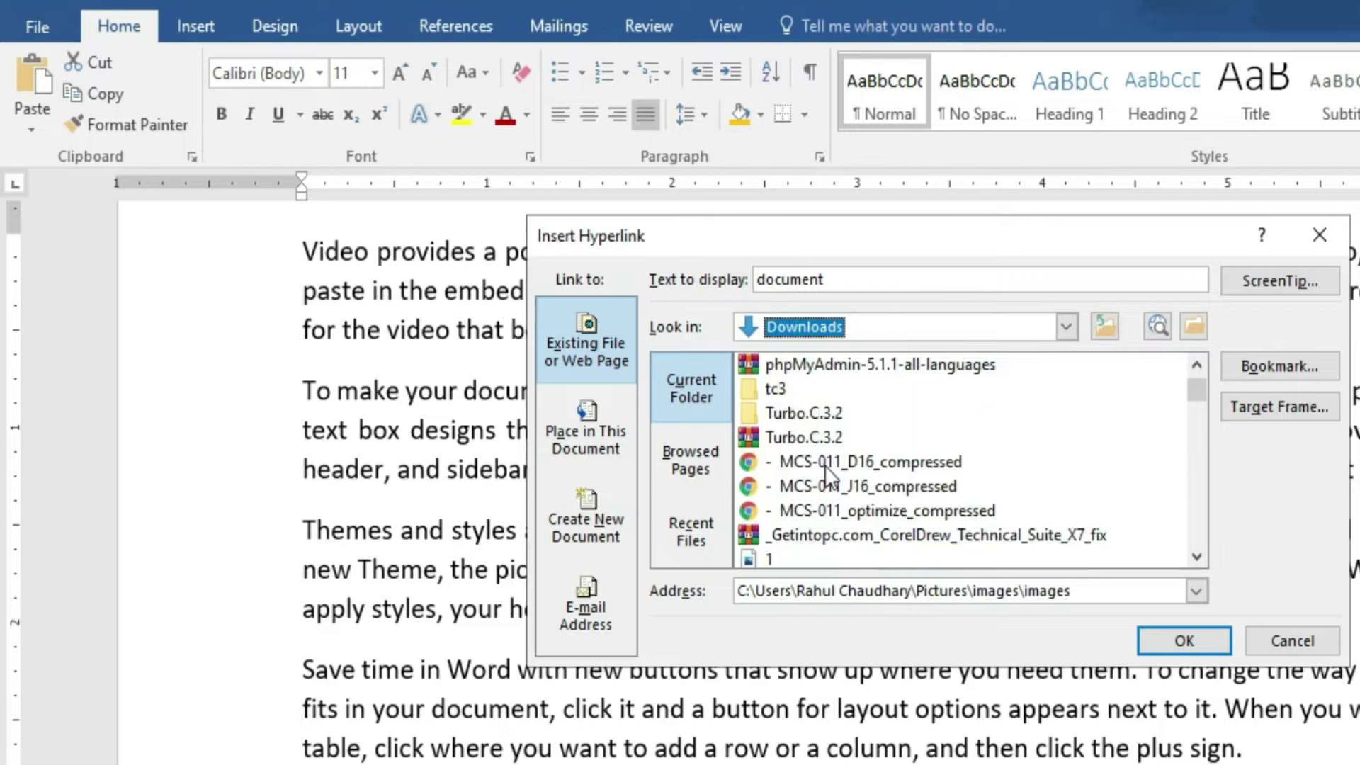
{"action": "scroll", "coordinate": [818, 482], "scroll_direction": "down", "scroll_amount": 1}
{"action": "left_click", "coordinate": [817, 485]}
{"action": "scroll", "coordinate": [816, 469], "scroll_direction": "down", "scroll_amount": 1}
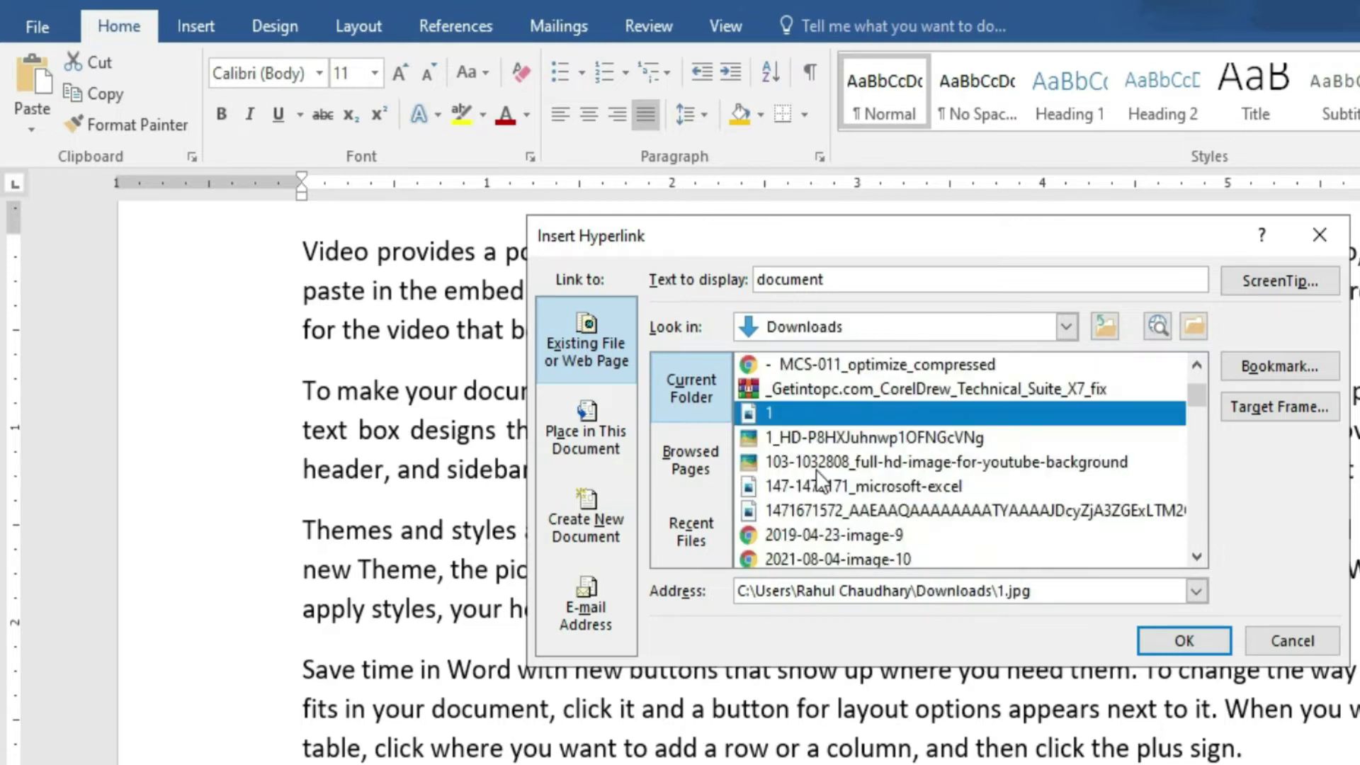
{"action": "left_click", "coordinate": [904, 488]}
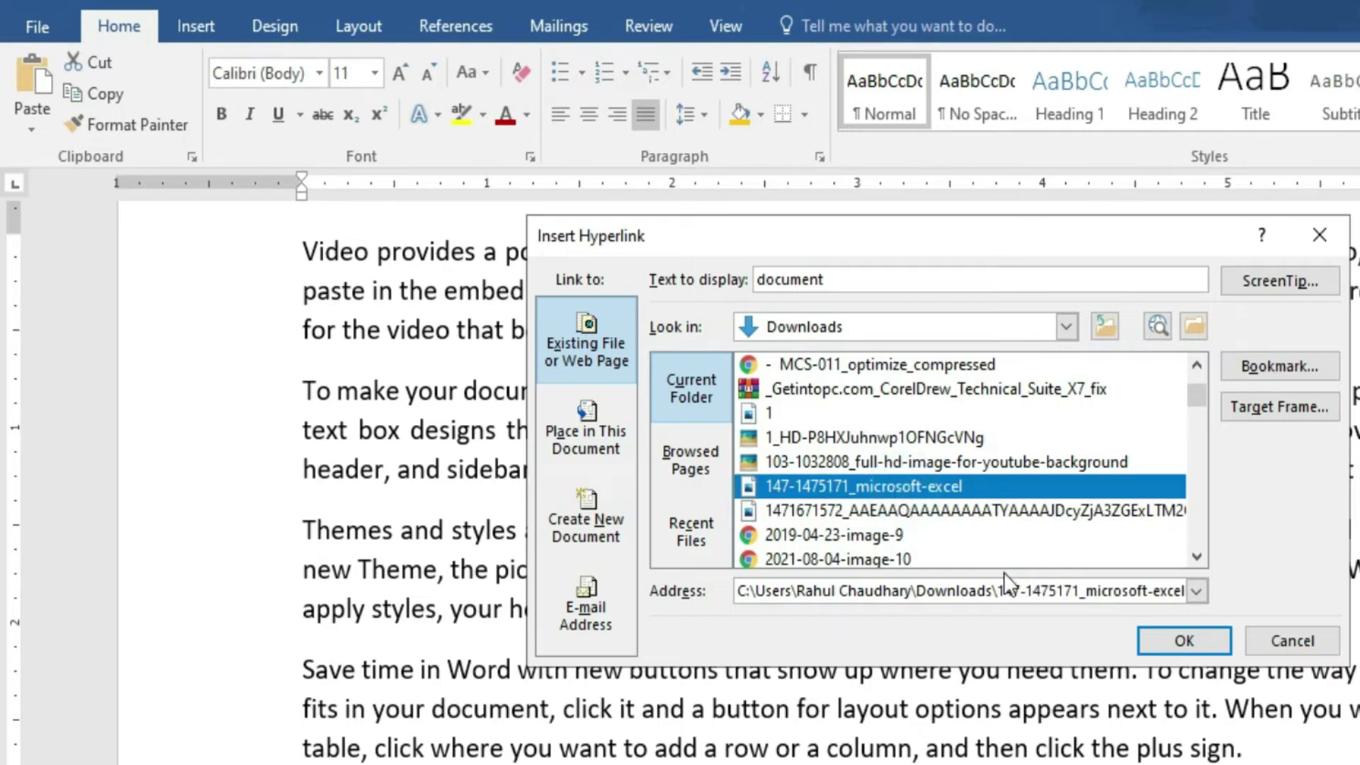
{"action": "left_click", "coordinate": [1172, 641]}
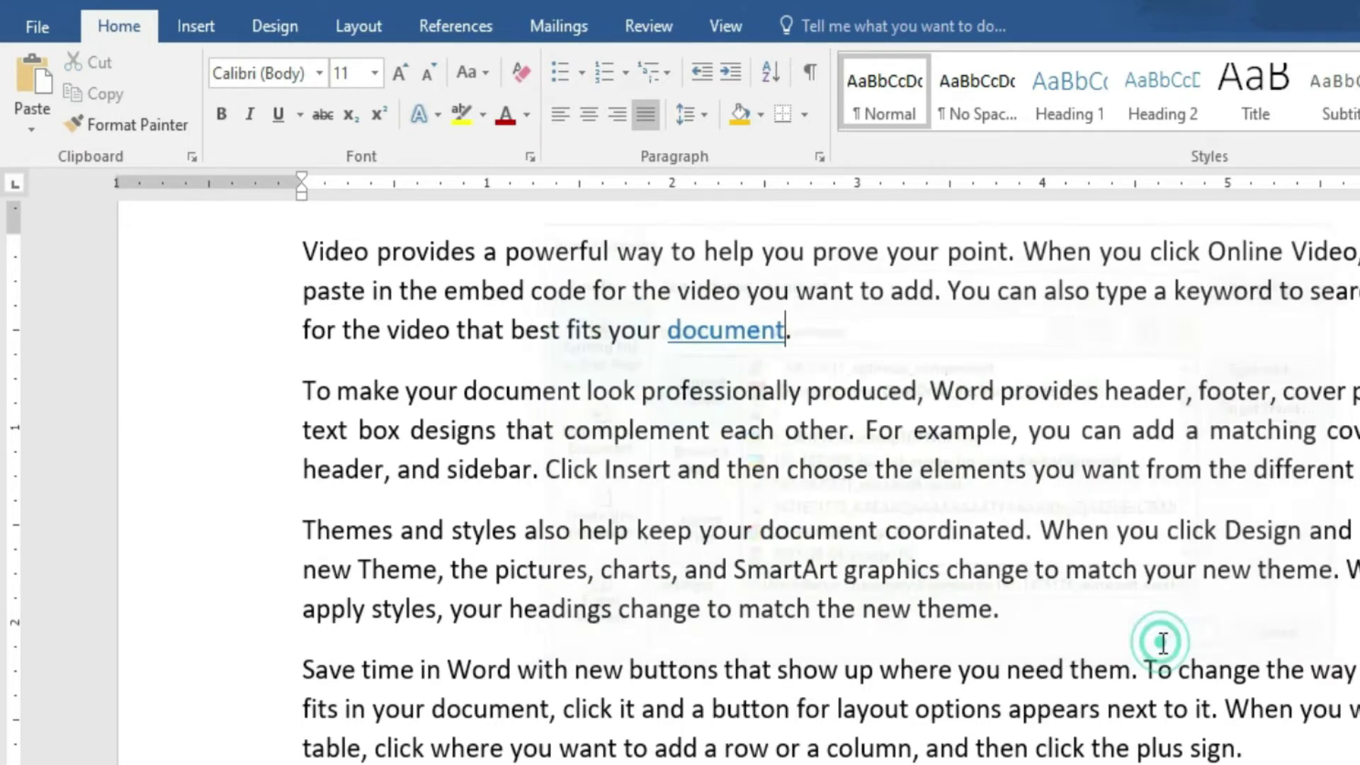
{"action": "left_click", "coordinate": [756, 333], "text": "ctrl"}
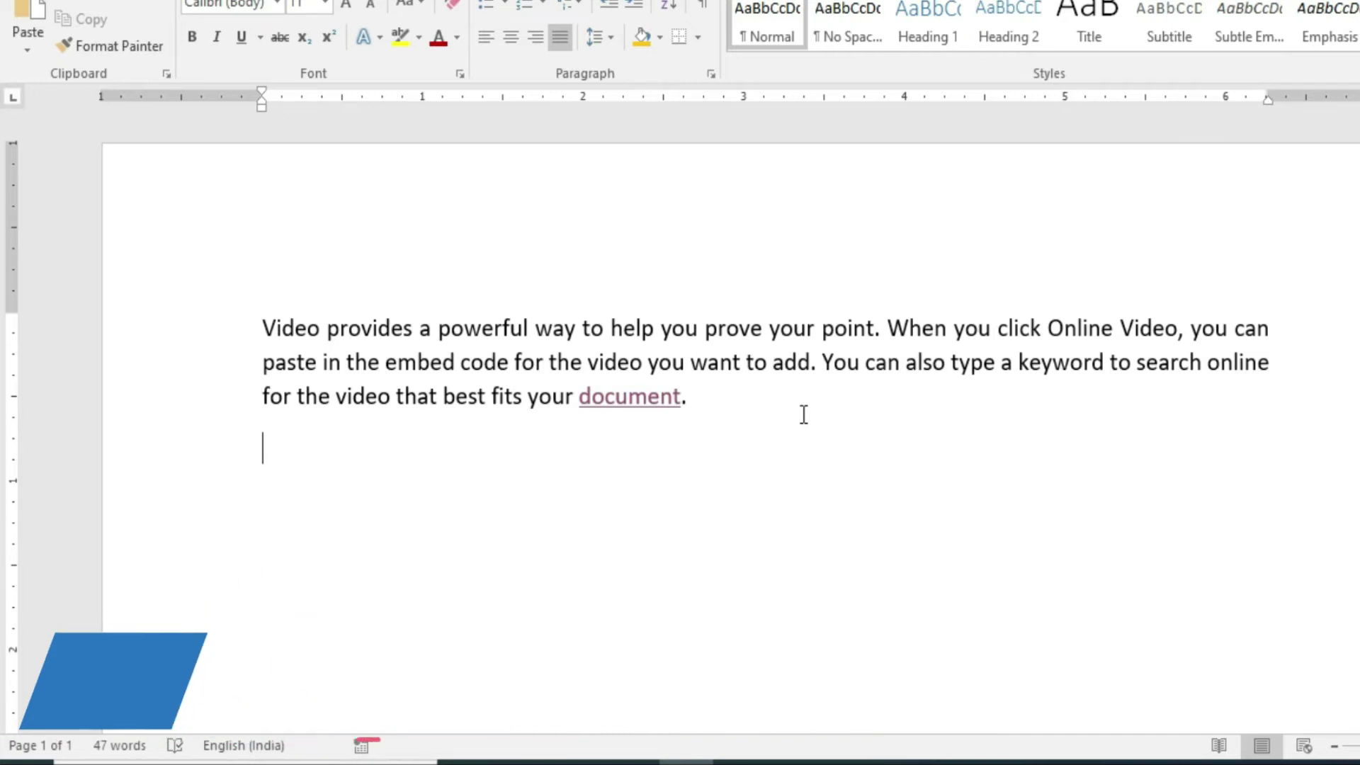
Type 'Resume' and switch it between centred and left alignment, ending left-aligned.
{"action": "type", "text": "Resume"}
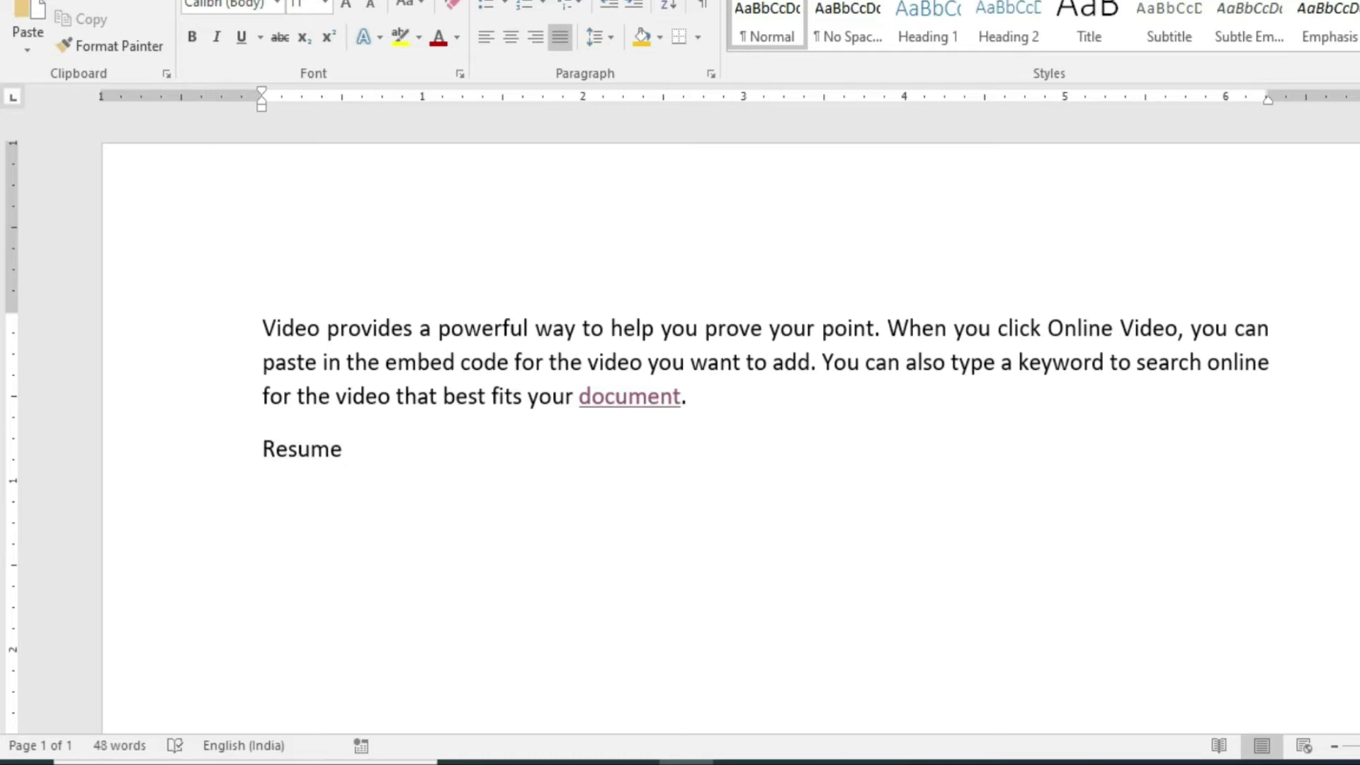
{"action": "key", "text": "ctrl+e"}
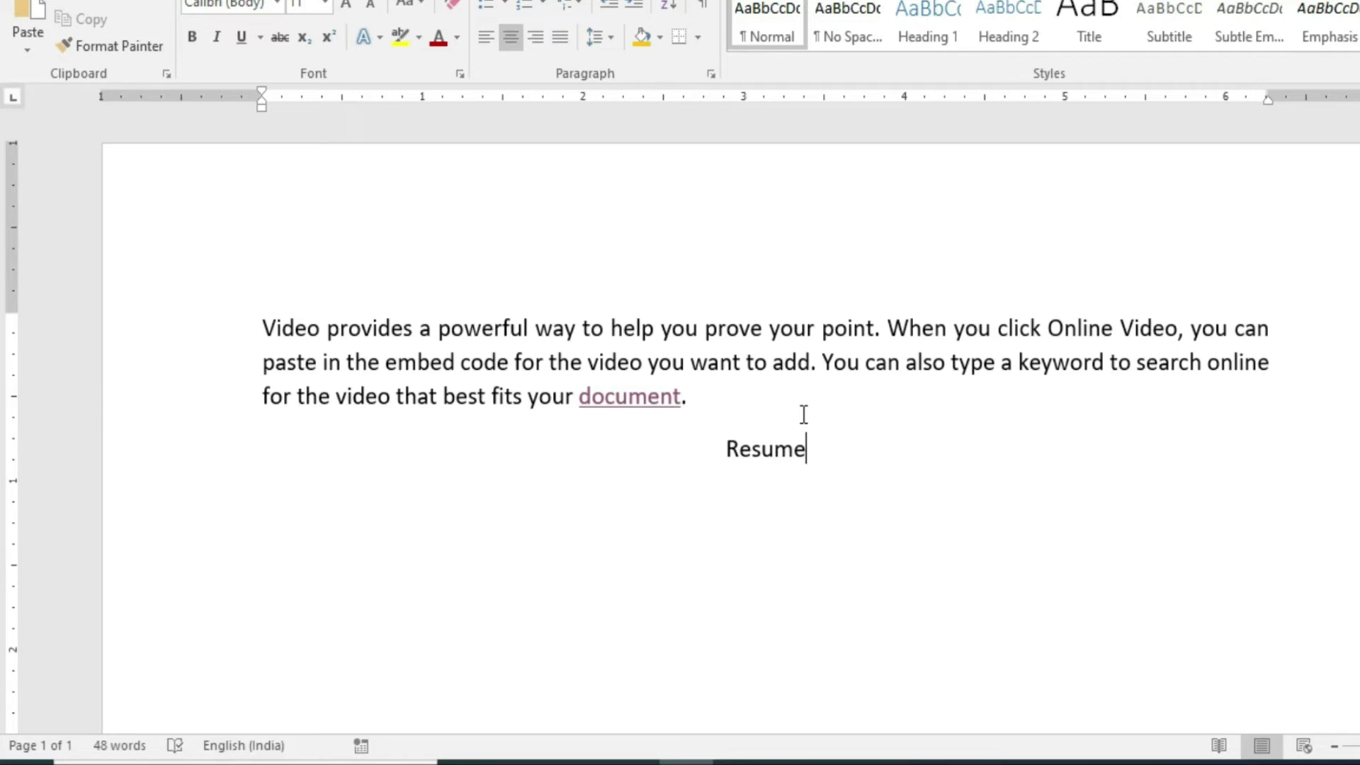
{"action": "key", "text": "ctrl+l"}
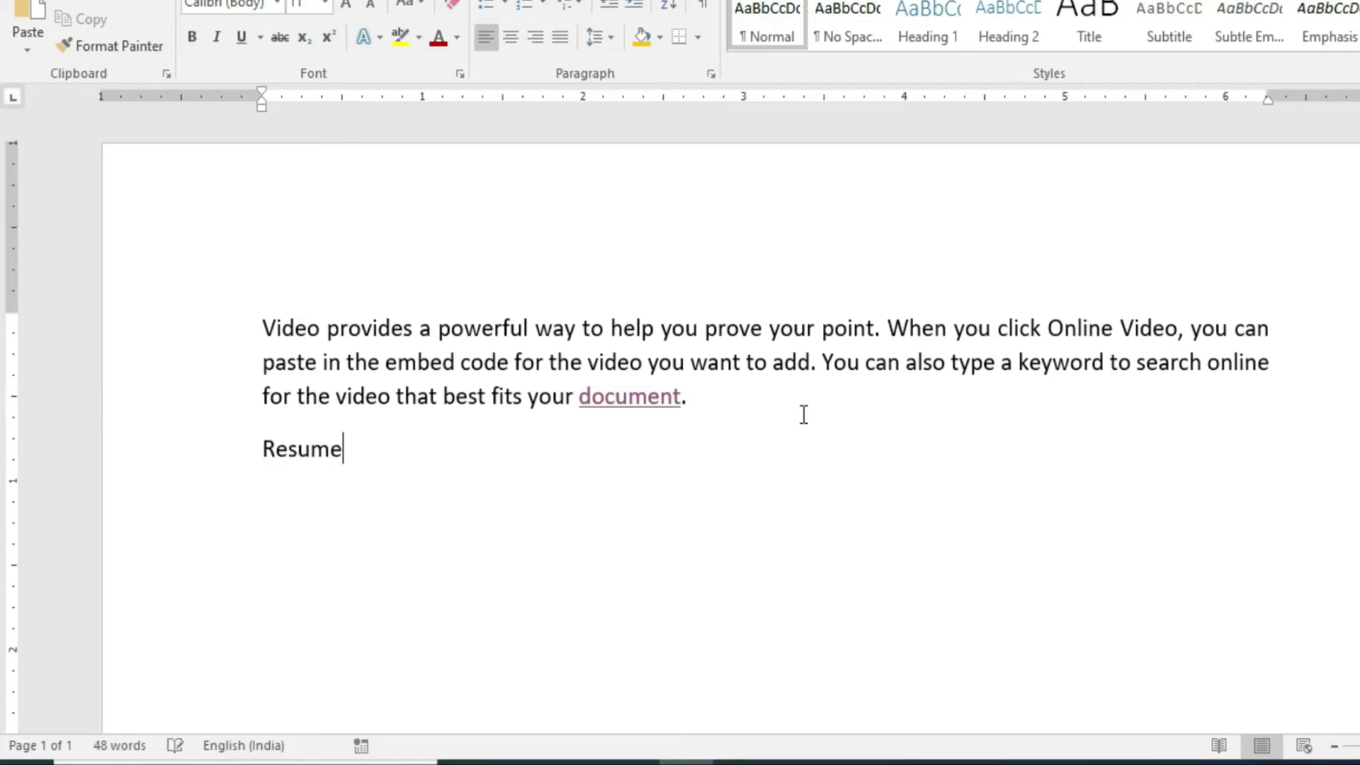
{"action": "key", "text": "ctrl+e"}
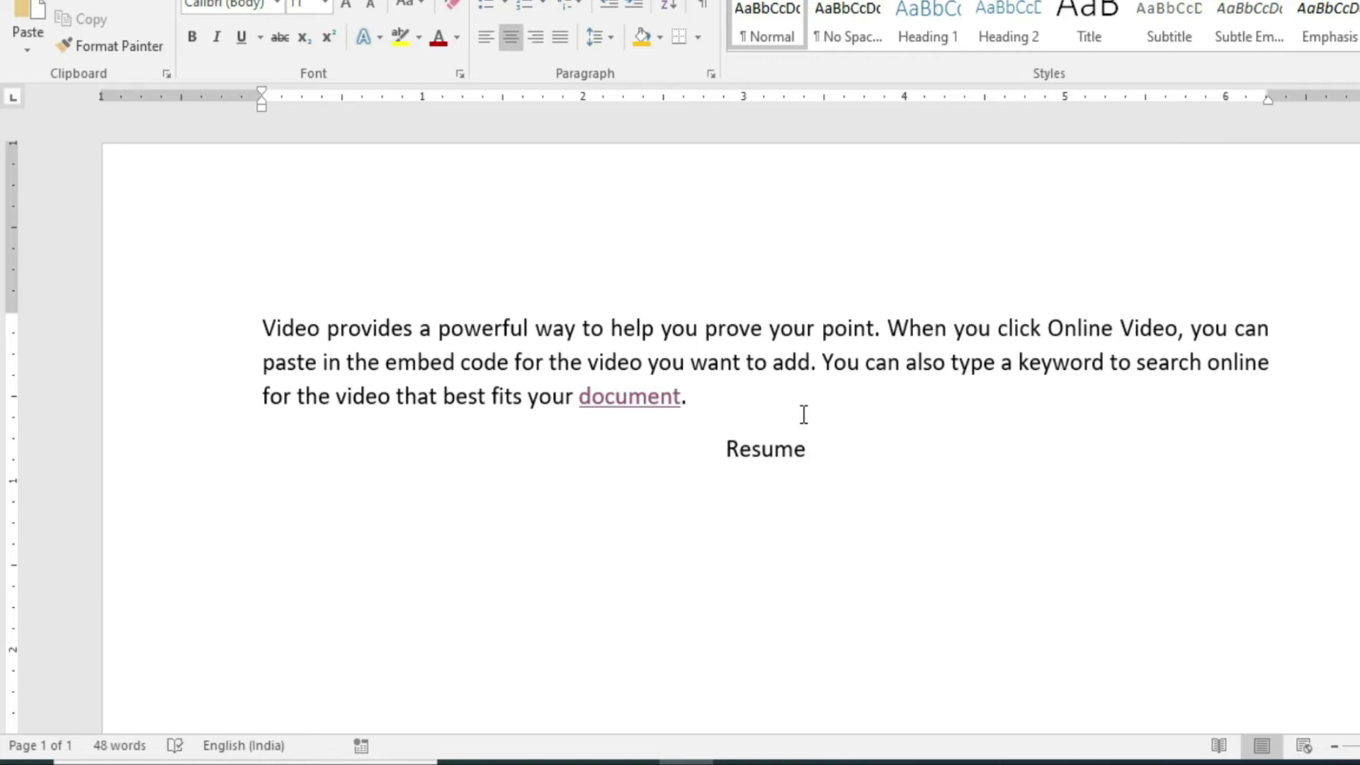
{"action": "key", "text": "ctrl+l"}
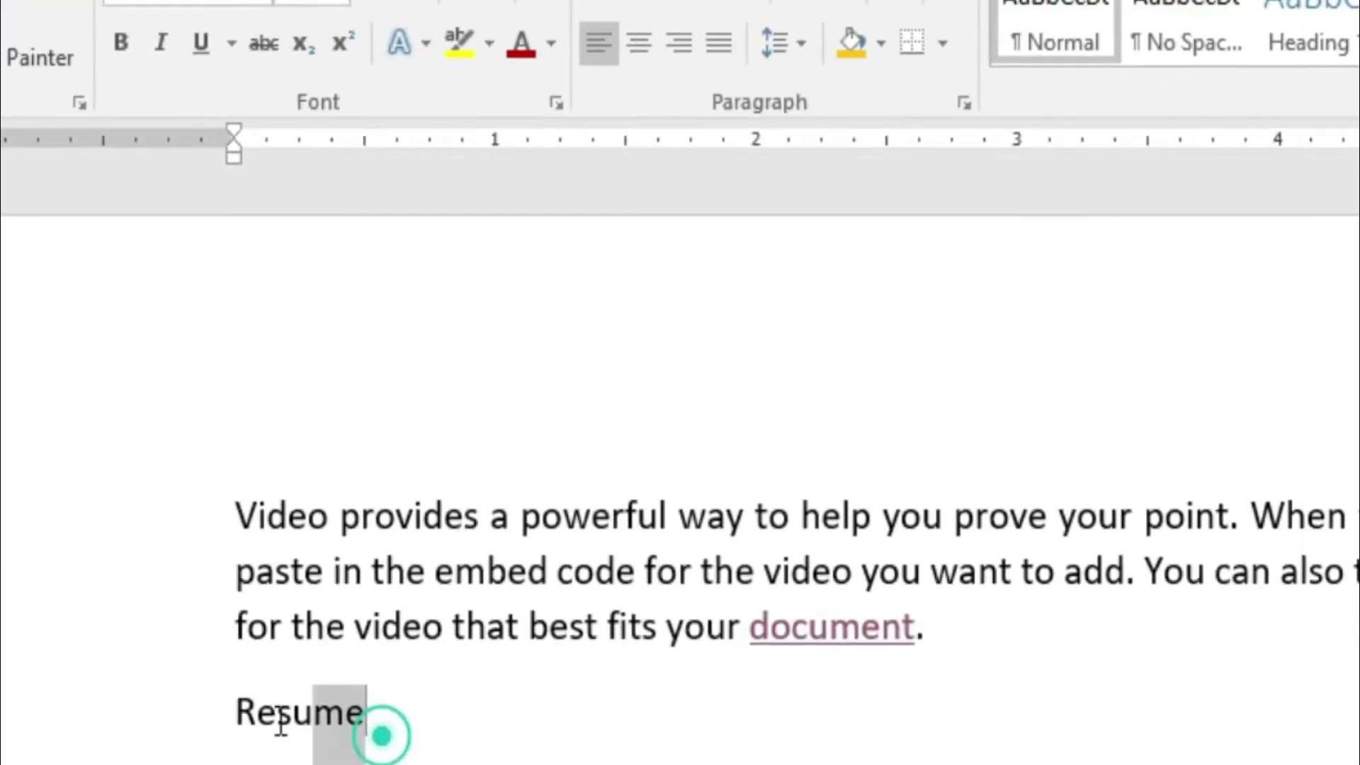
Replace 'Resume' with the person's name and start a new line below it.
{"action": "left_click_drag", "start_coordinate": [138, 439], "coordinate": [73, 439]}
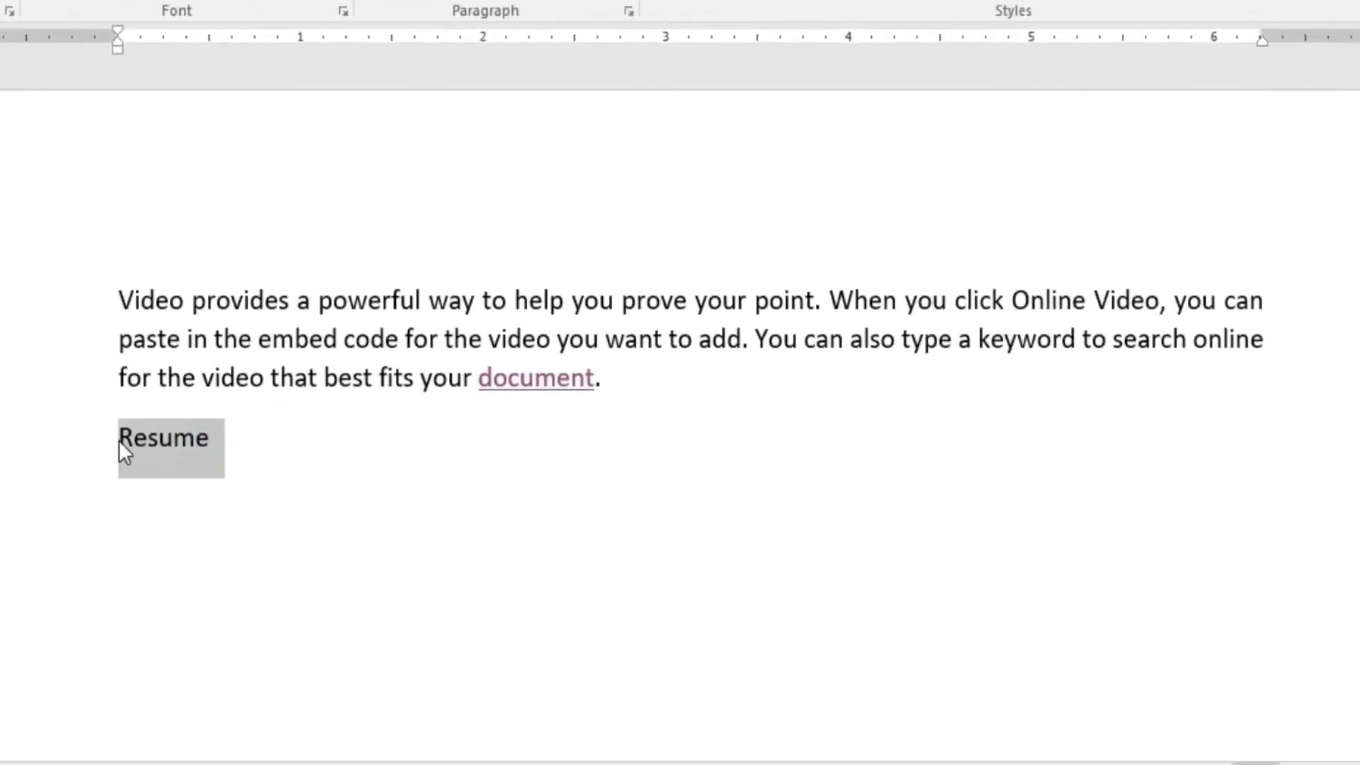
{"action": "key", "text": "BackSpace"}
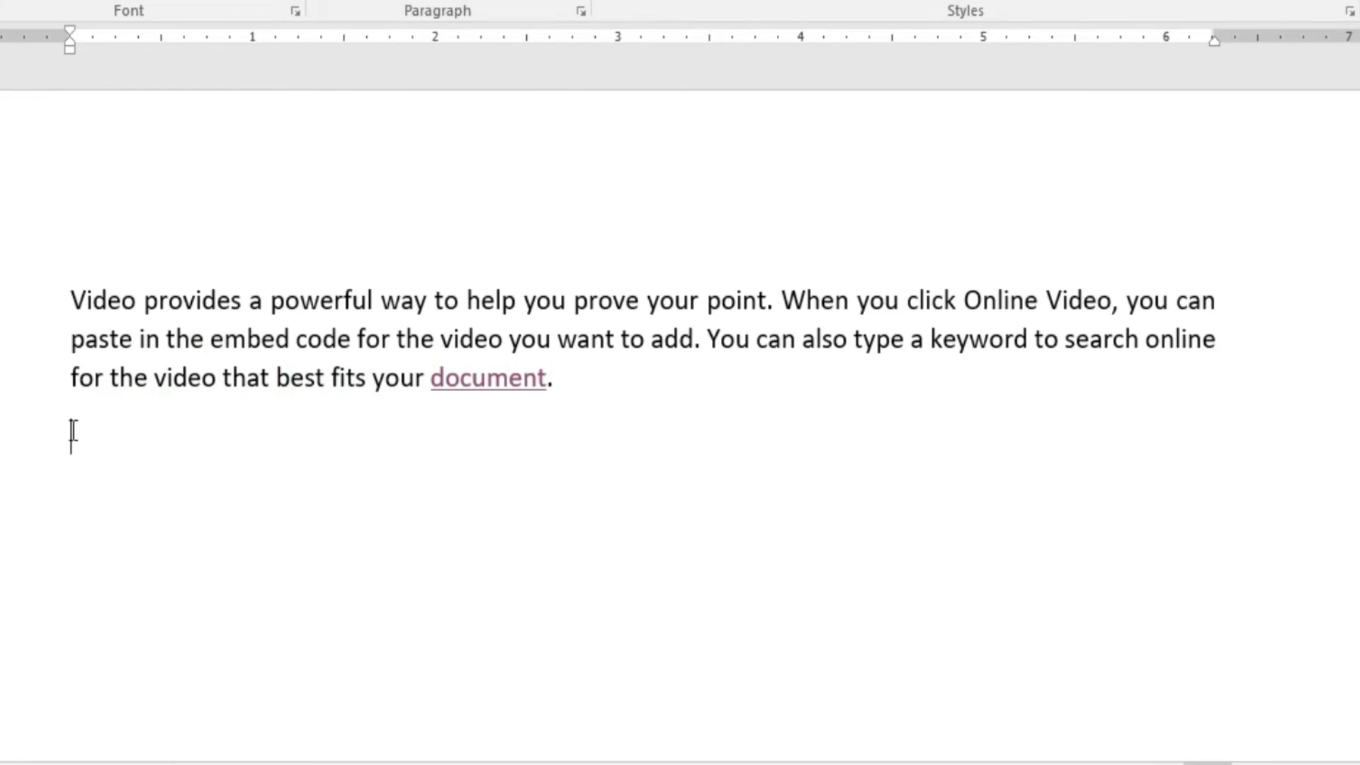
{"action": "type", "text": "rahul"}
{"action": "left_click", "coordinate": [185, 446]}
{"action": "key", "text": "Return"}
{"action": "key", "text": "BackSpace"}
Indent 1 inch, type the name on two lines, then add an unindented empty line.
{"action": "key", "text": "ctrl+m"}
{"action": "key", "text": "ctrl+m"}
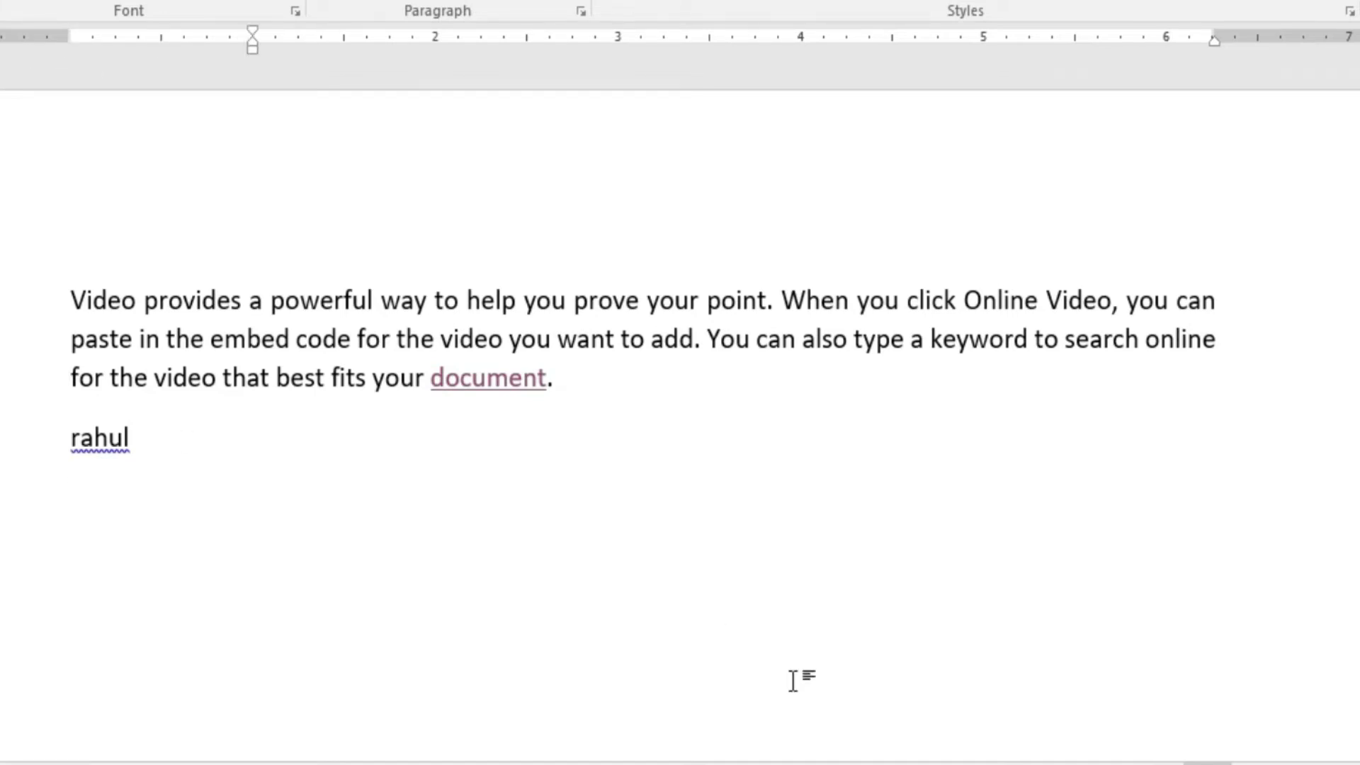
{"action": "type", "text": "rahul"}
{"action": "key", "text": "Return"}
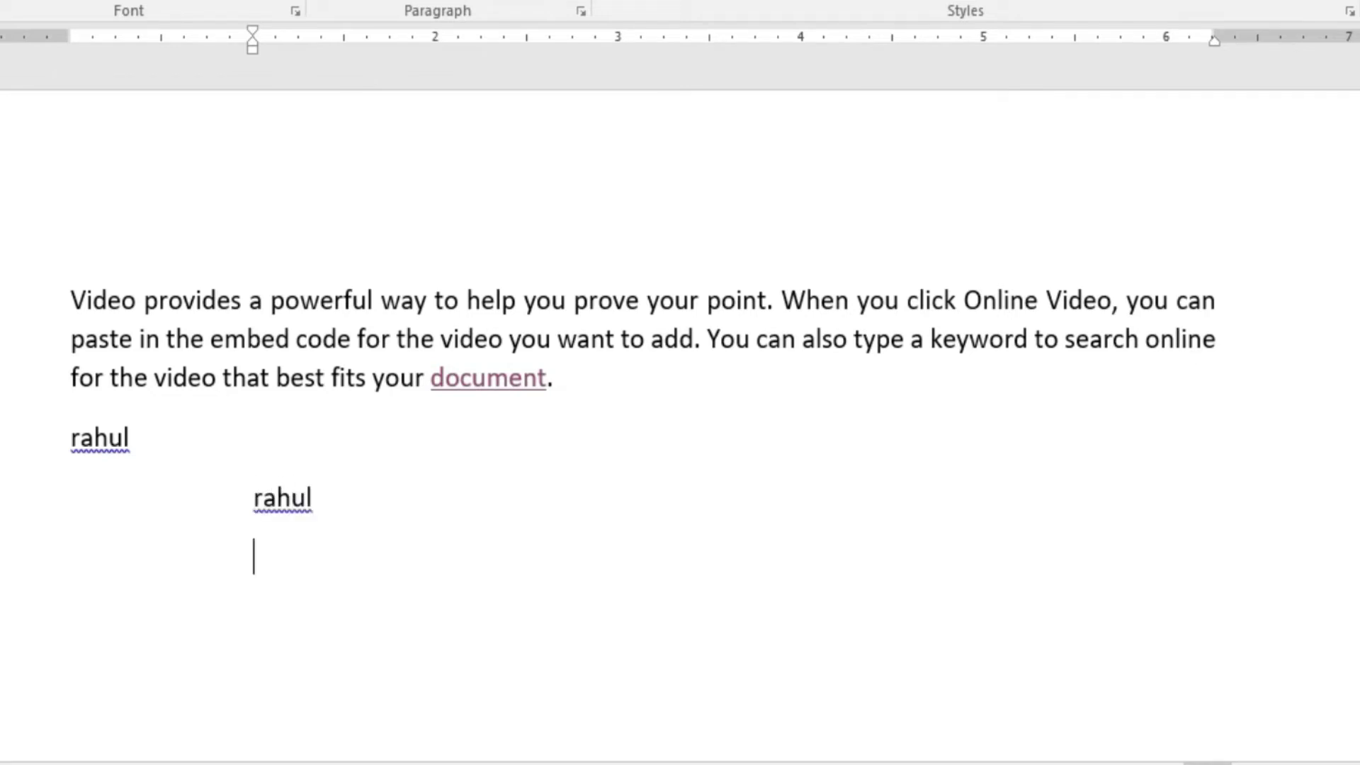
{"action": "type", "text": "rahul"}
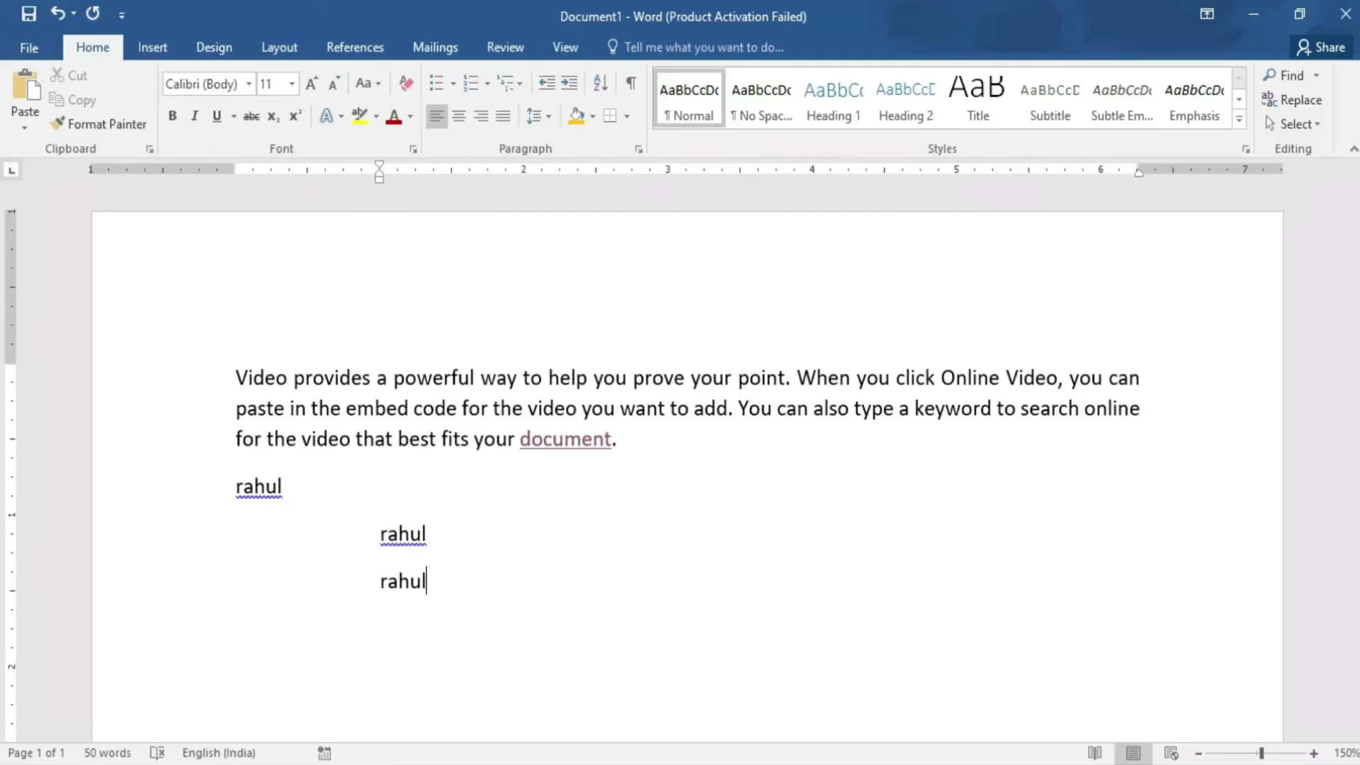
{"action": "key", "text": "Return"}
{"action": "key", "text": "ctrl+q"}
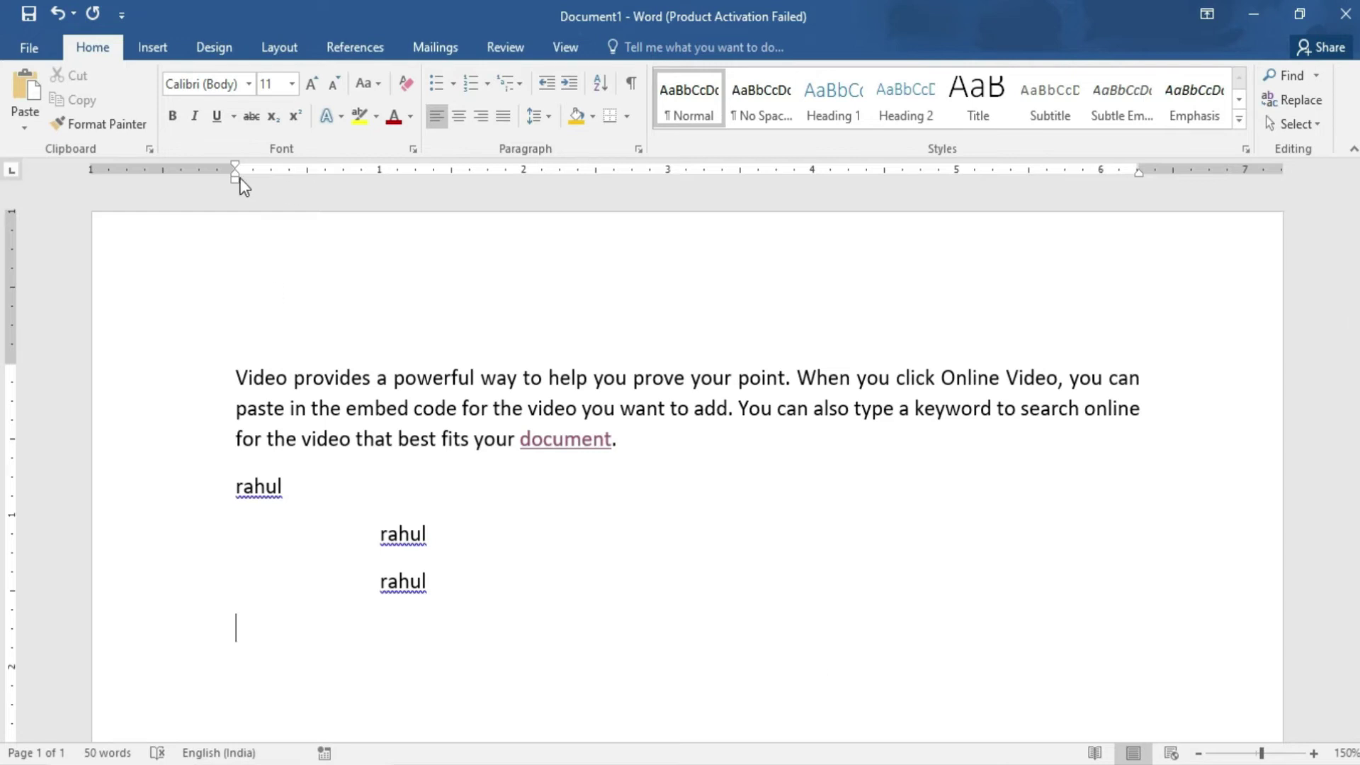
{"action": "left_click_drag", "start_coordinate": [234, 170], "coordinate": [523, 171]}
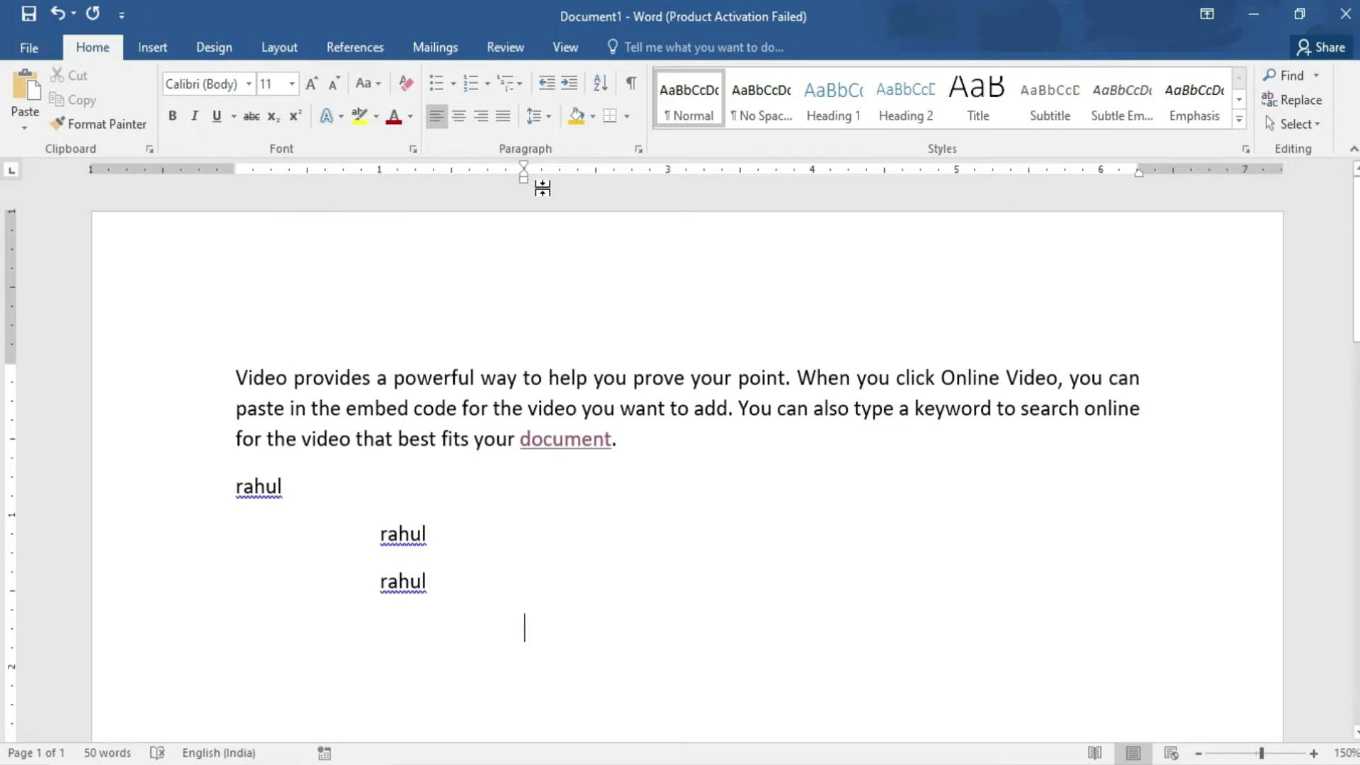
{"action": "key", "text": "ctrl+z"}
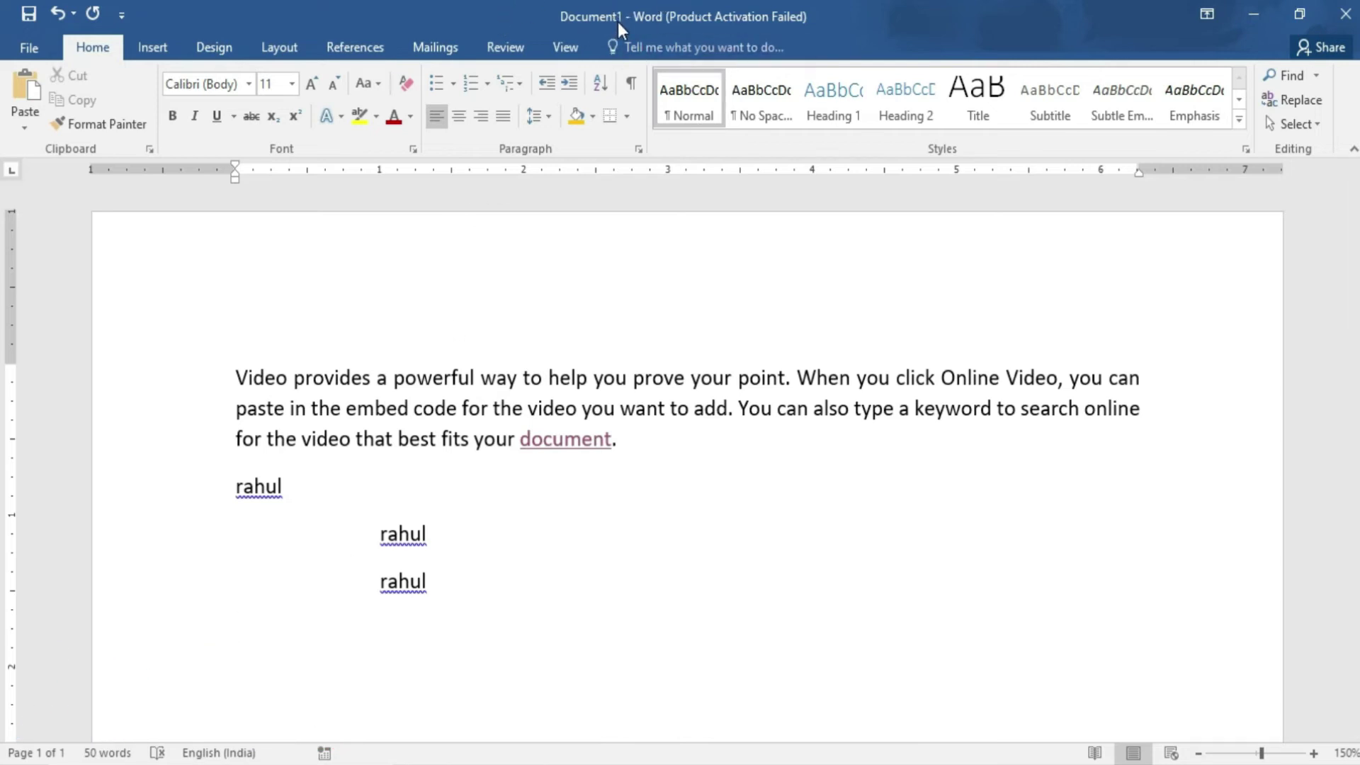
{"action": "key", "text": "ctrl+n"}
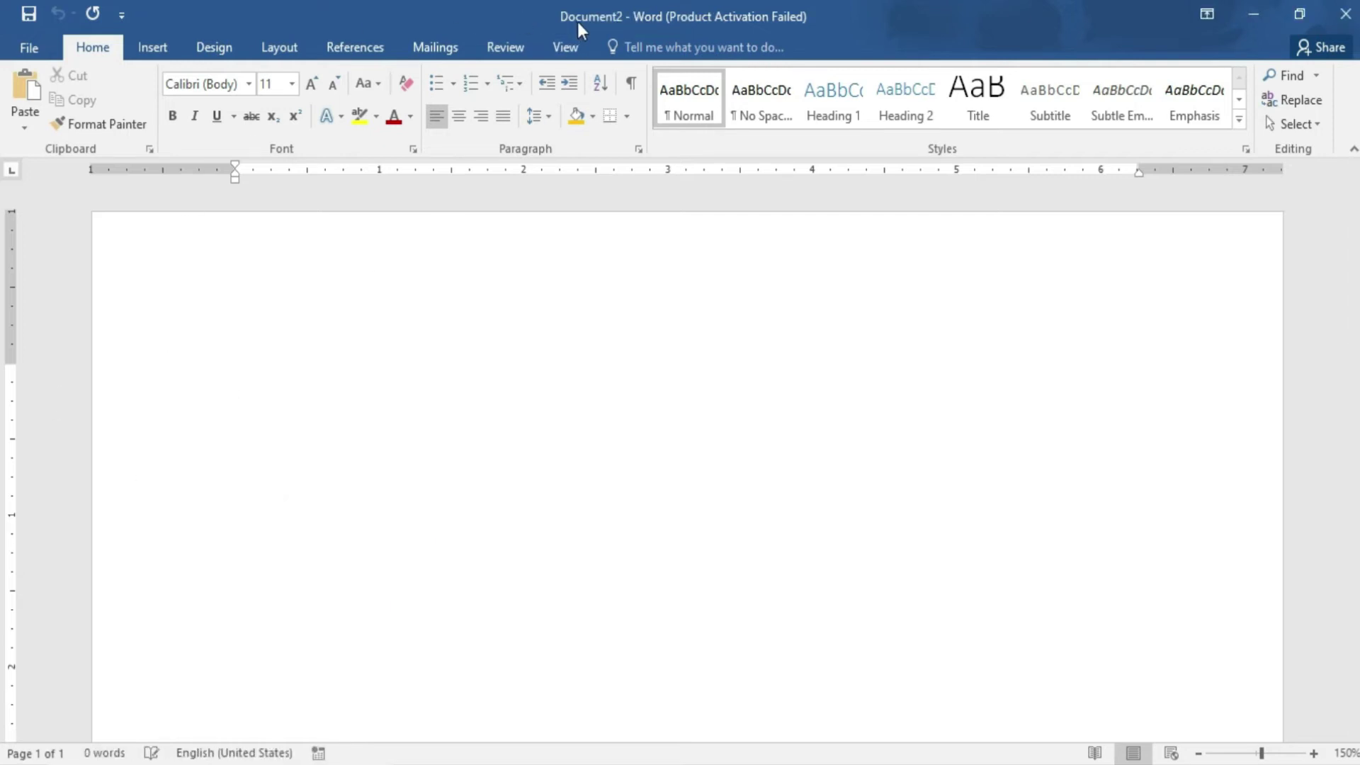
{"action": "key", "text": "ctrl+w"}
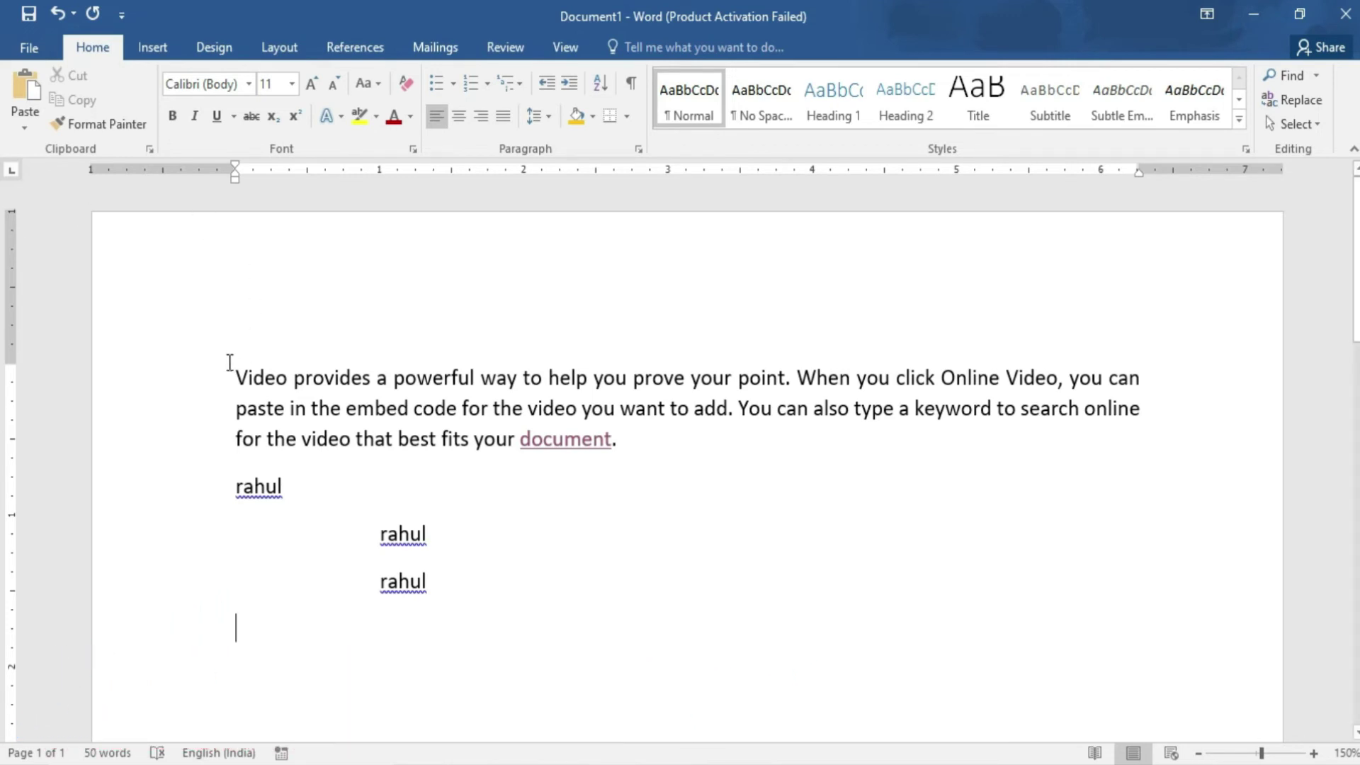
{"action": "left_click", "coordinate": [8, 48]}
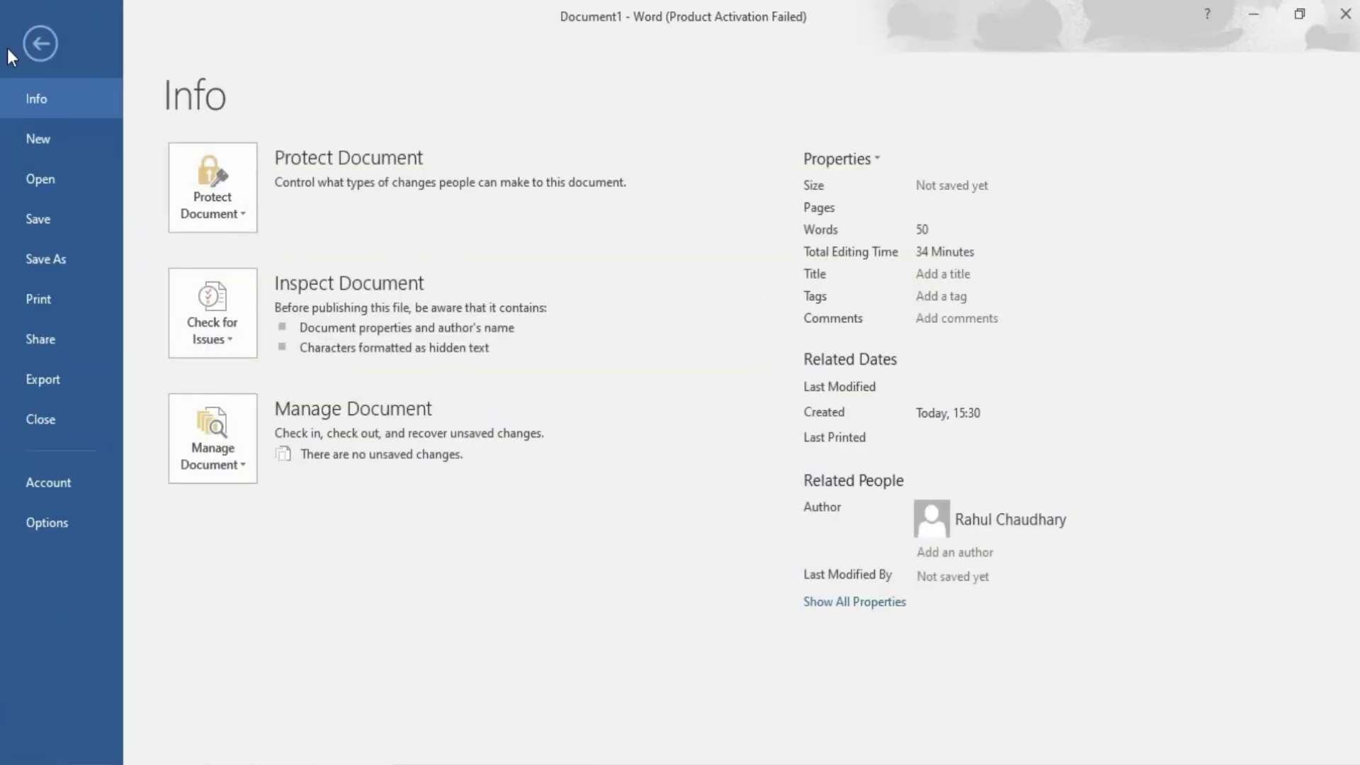
{"action": "left_click", "coordinate": [32, 178]}
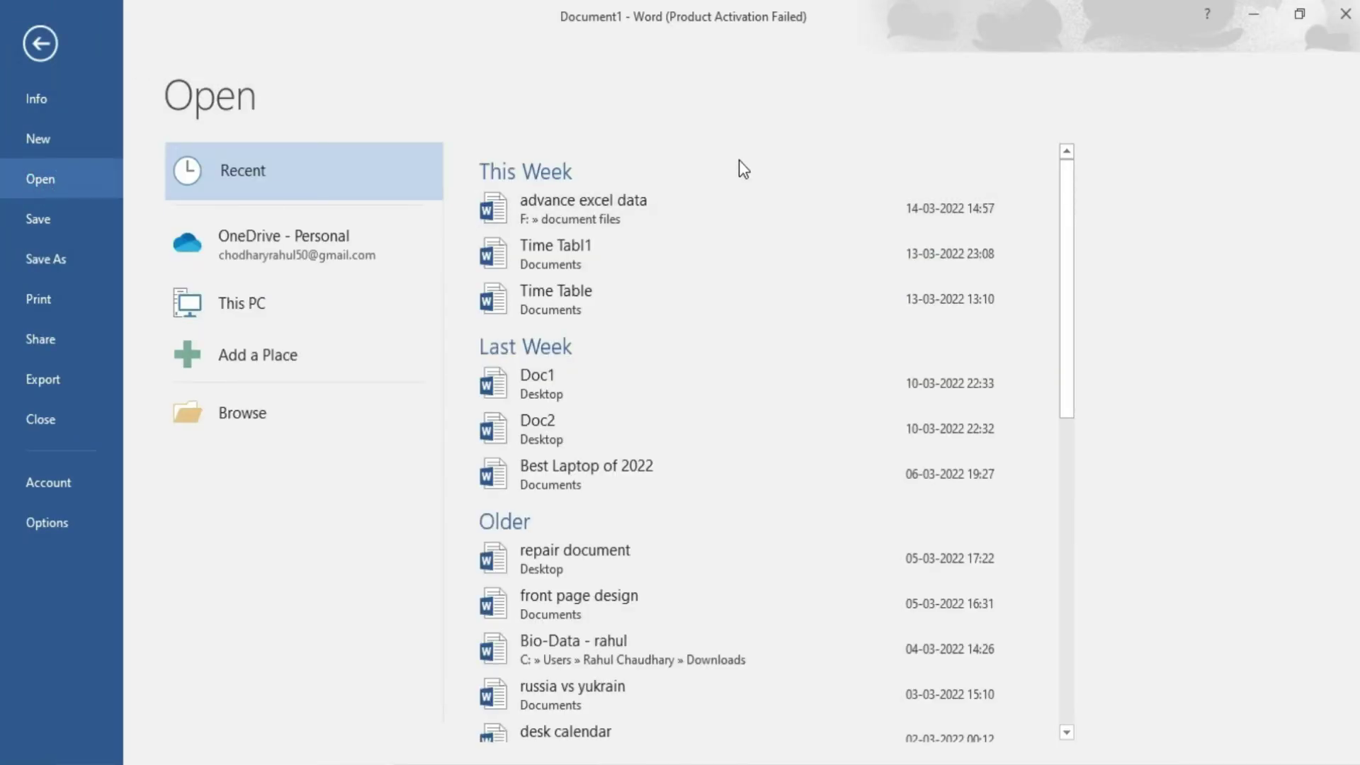
{"action": "left_click", "coordinate": [652, 544]}
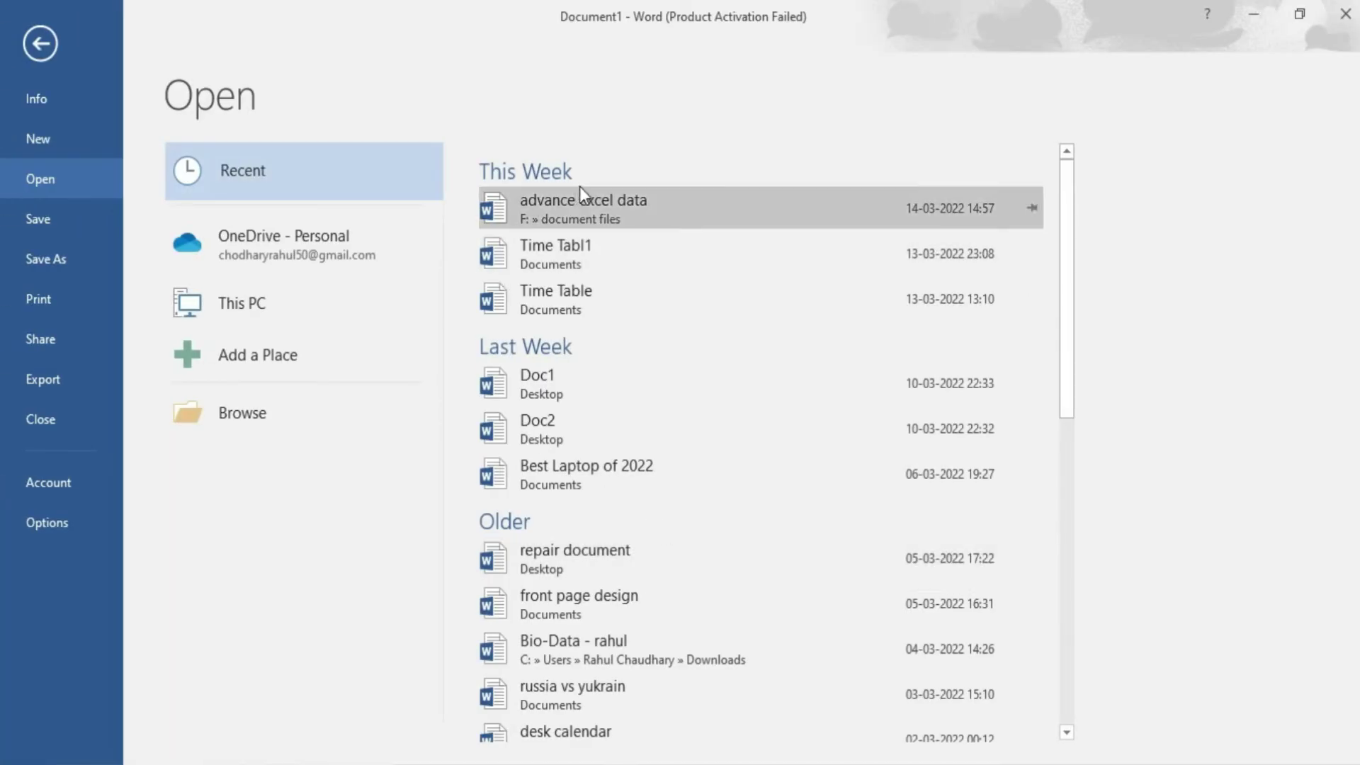
{"action": "left_click", "coordinate": [598, 558]}
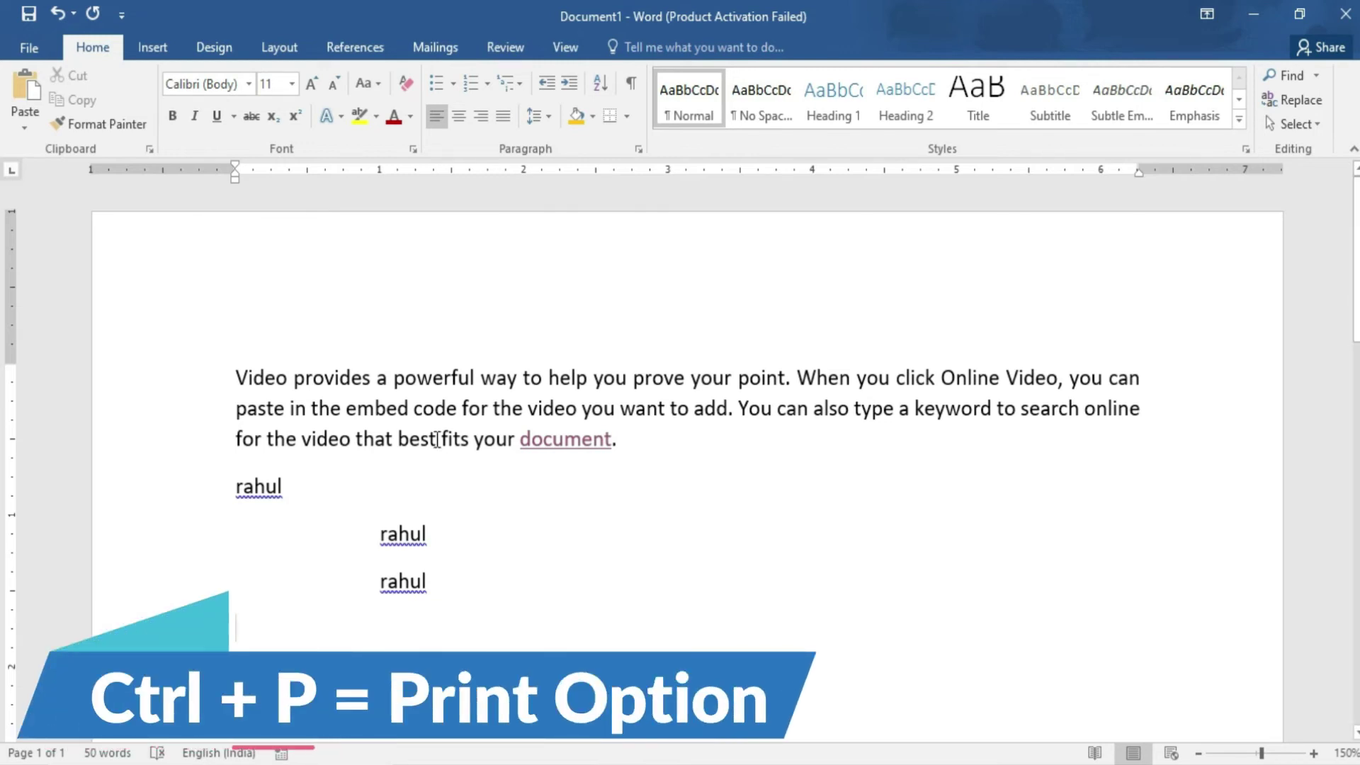
{"action": "left_click", "coordinate": [20, 53]}
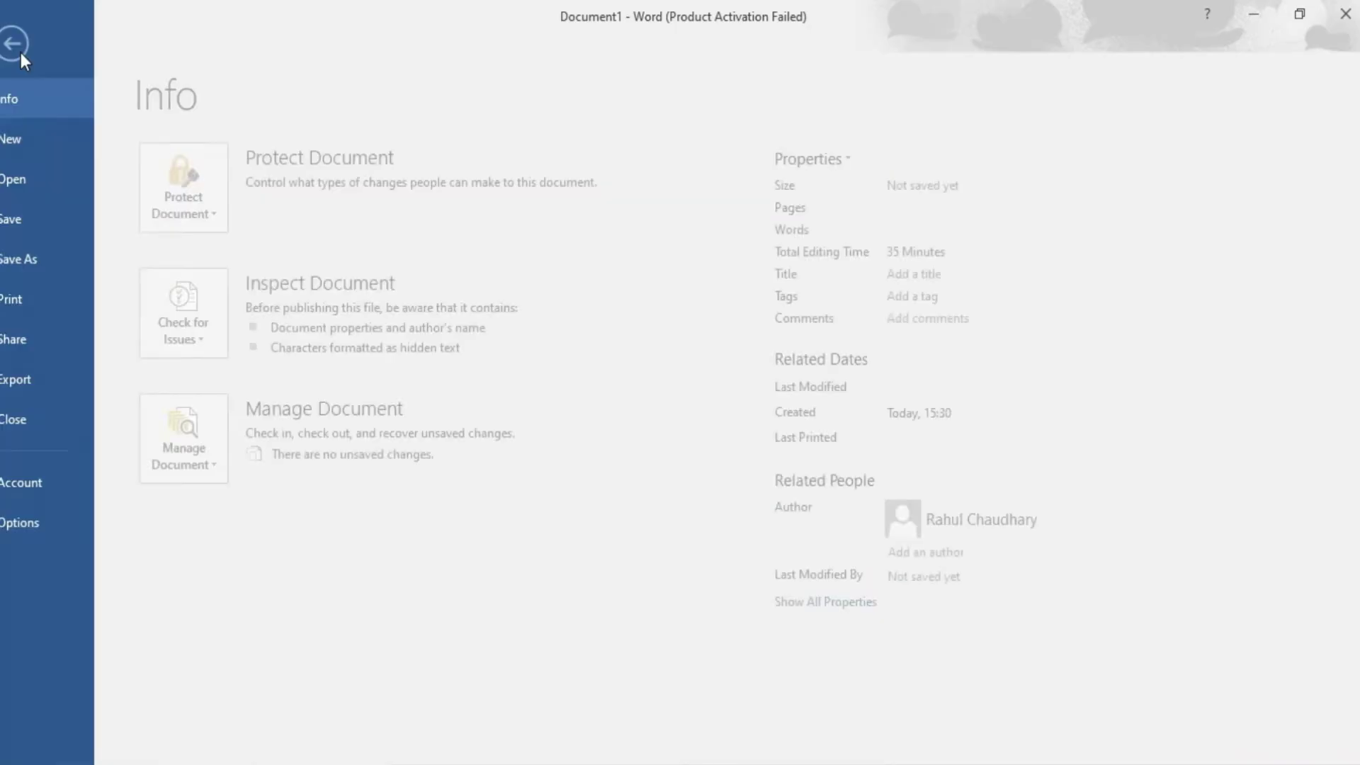
{"action": "left_click", "coordinate": [11, 299]}
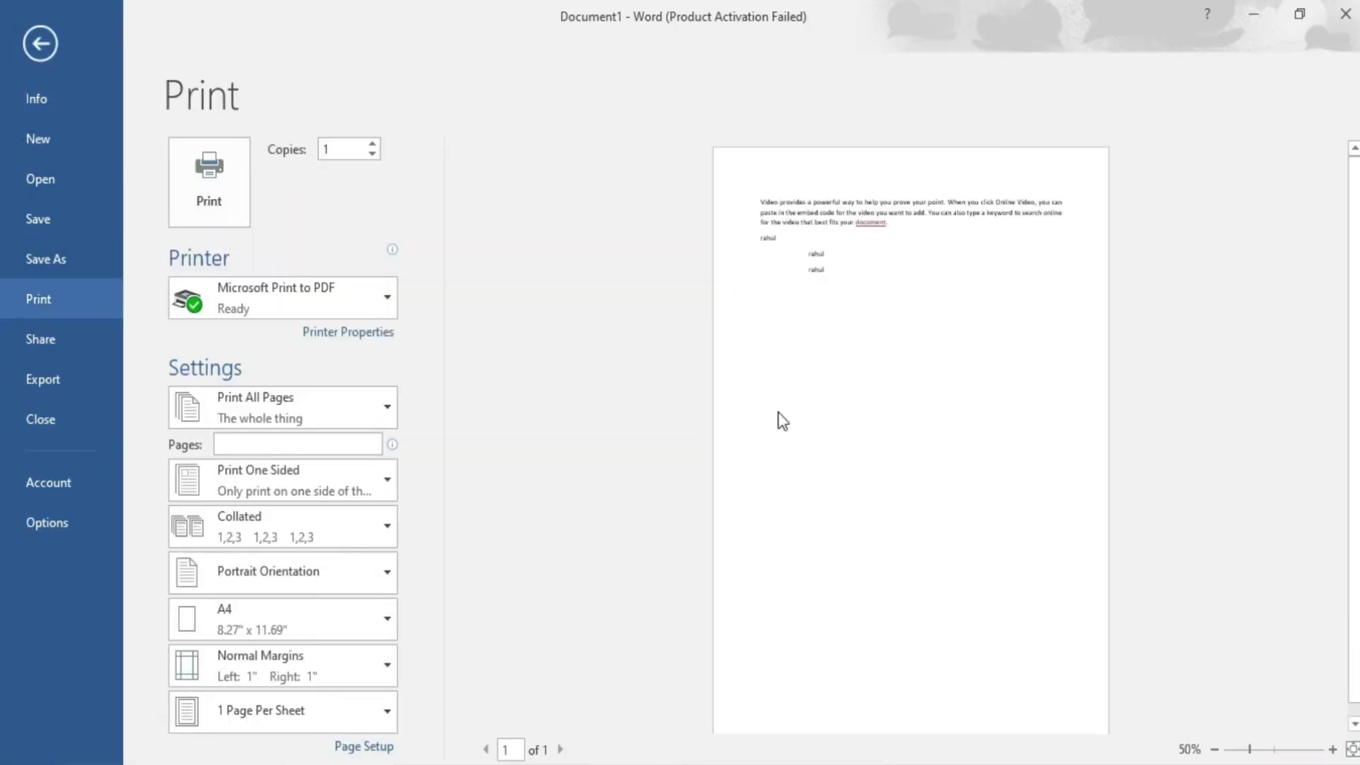
{"action": "left_click", "coordinate": [20, 49]}
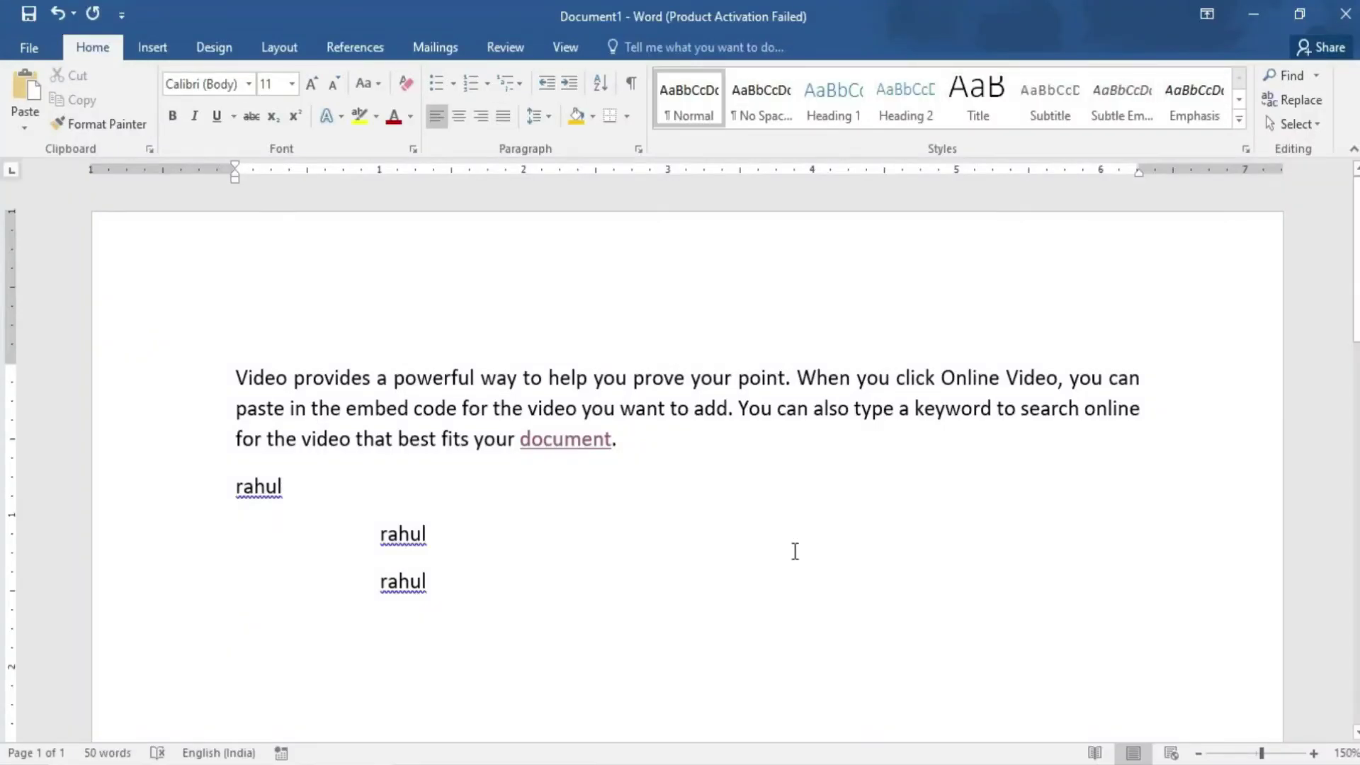
{"action": "key", "text": "ctrl+p"}
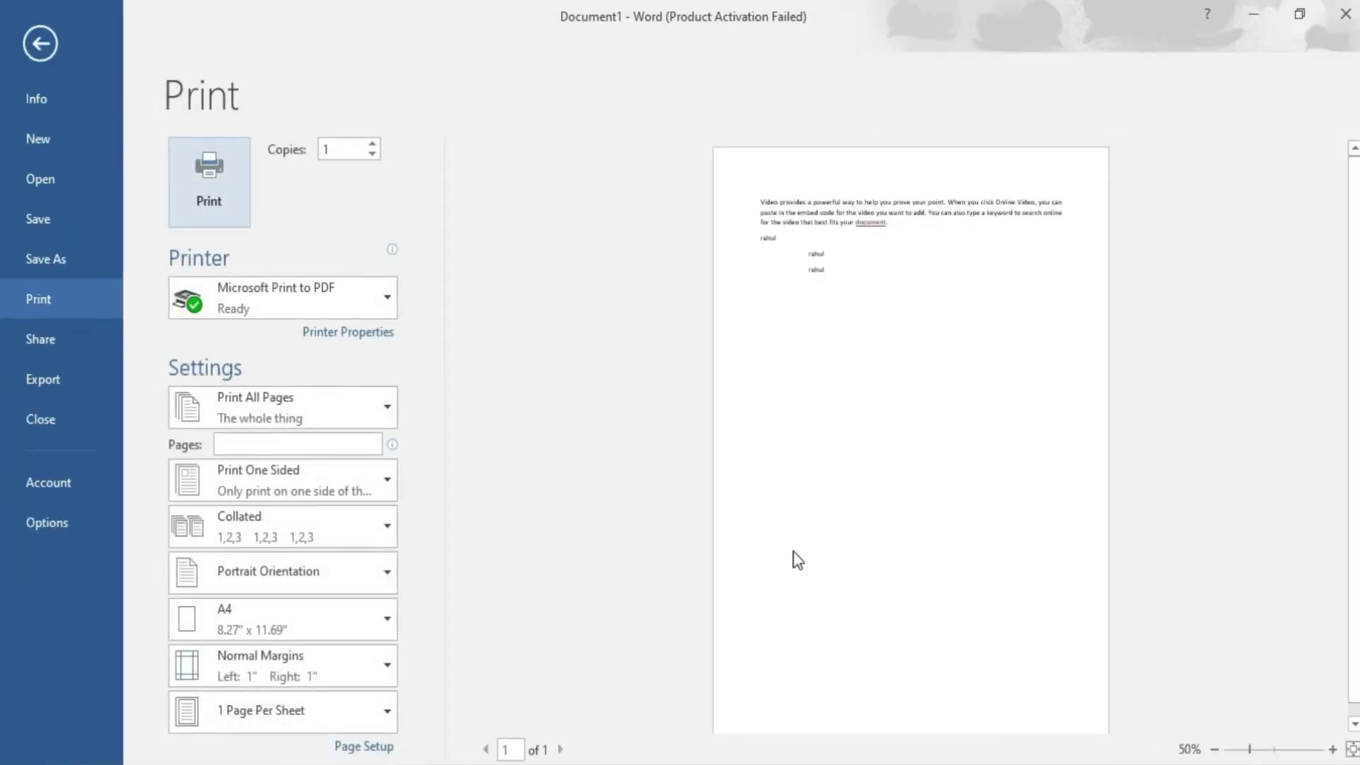
{"action": "key", "text": "Escape"}
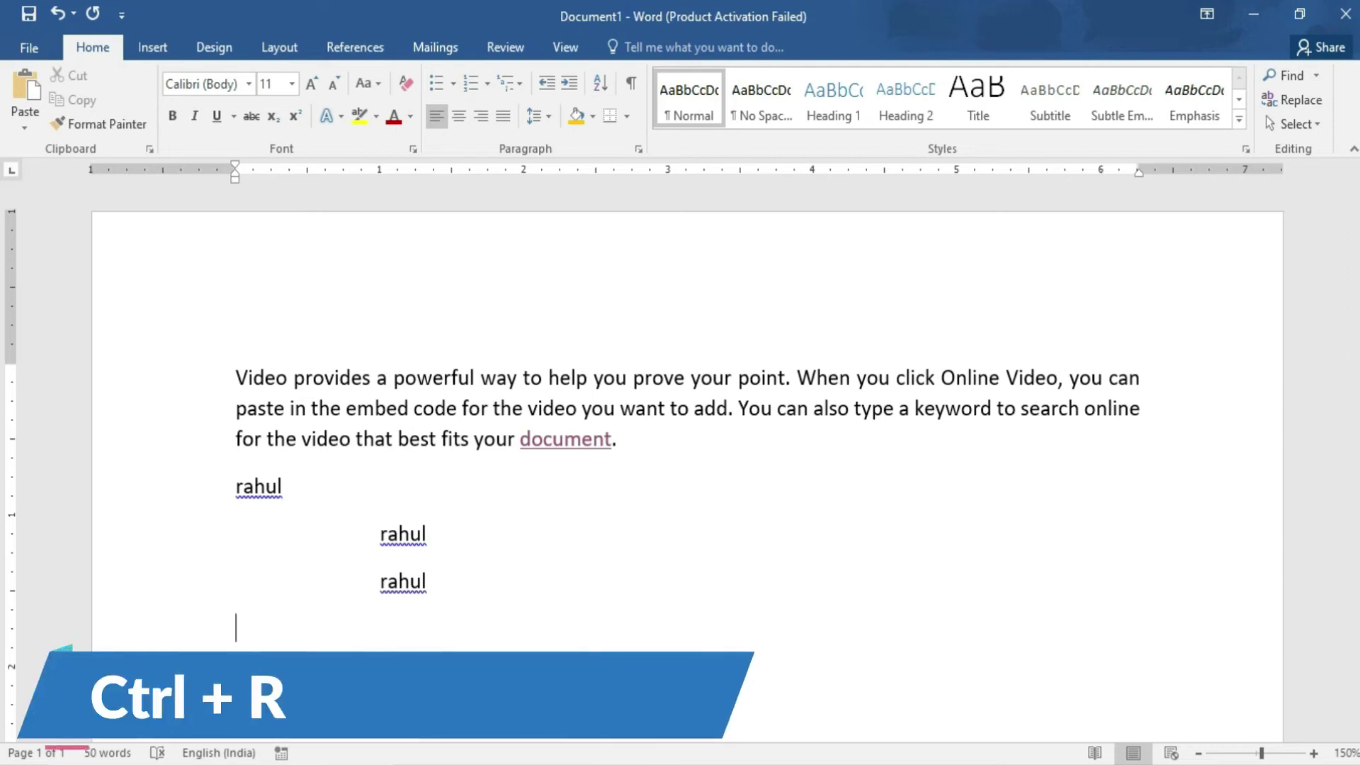
Type 'resume' and cycle it through centre, left and right alignment, ending left-aligned.
{"action": "type", "text": "resume"}
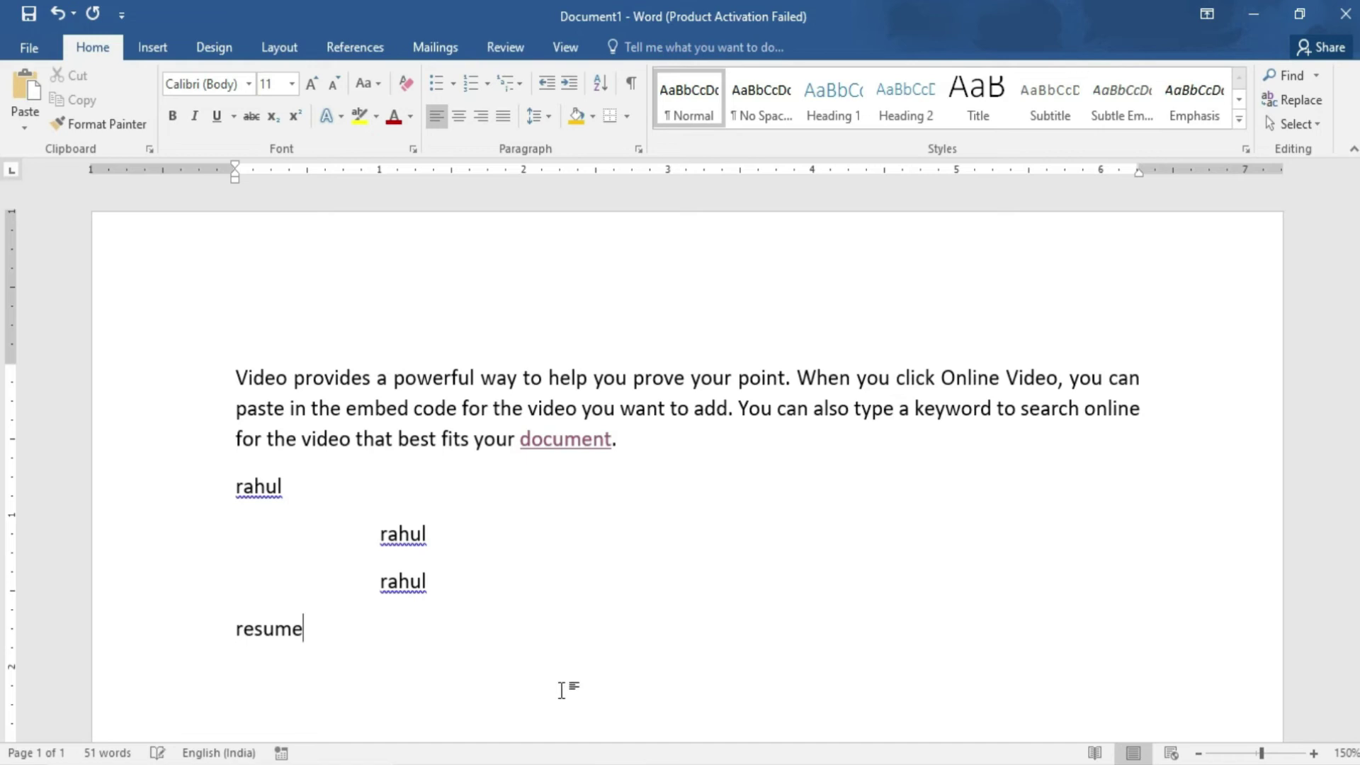
{"action": "key", "text": "ctrl+e"}
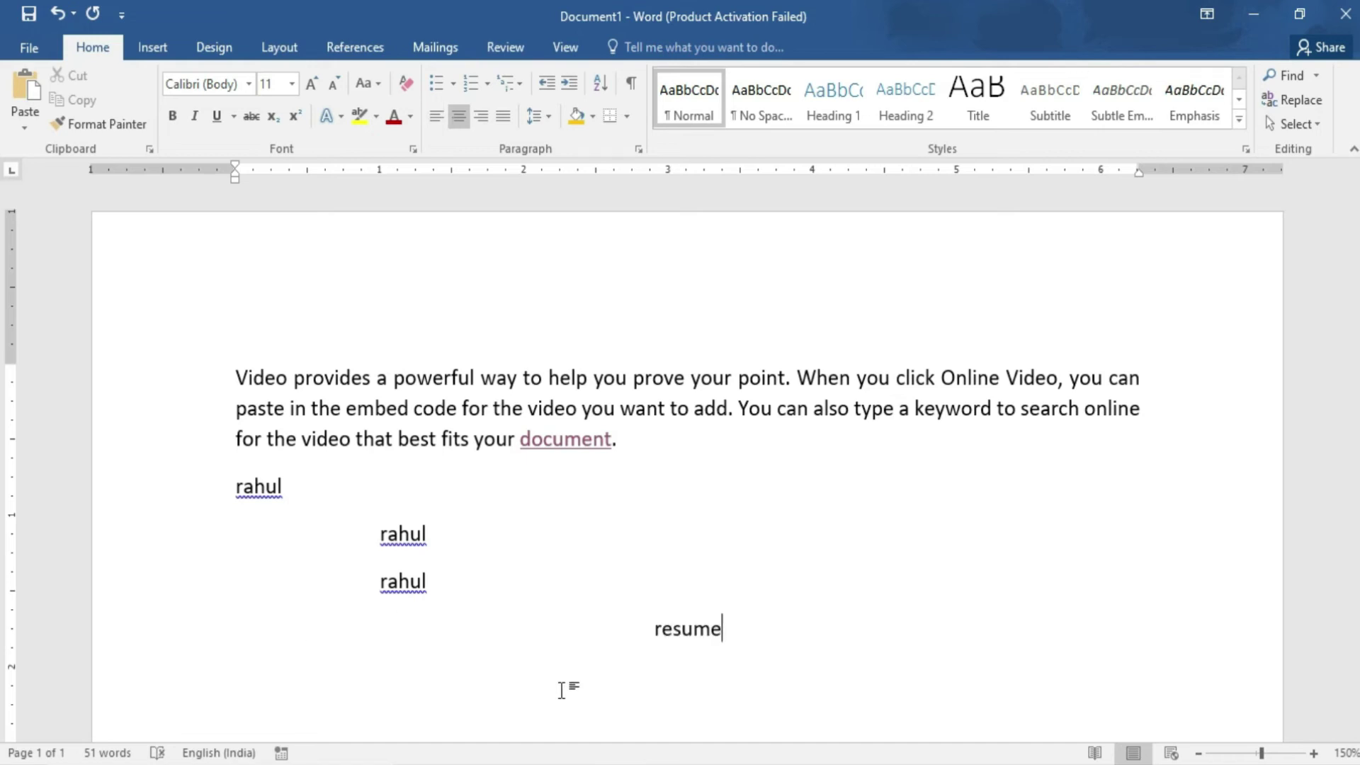
{"action": "key", "text": "ctrl+l"}
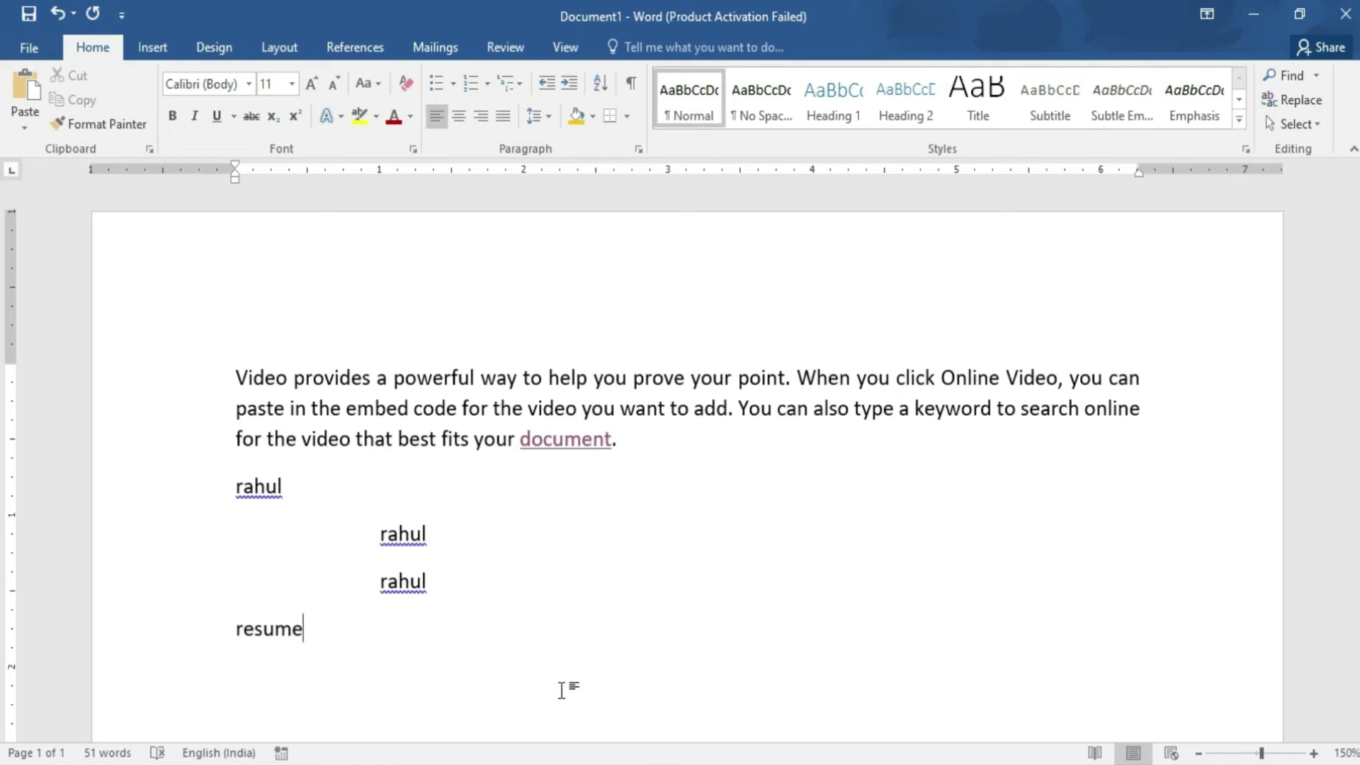
{"action": "mouse_move", "coordinate": [1209, 650]}
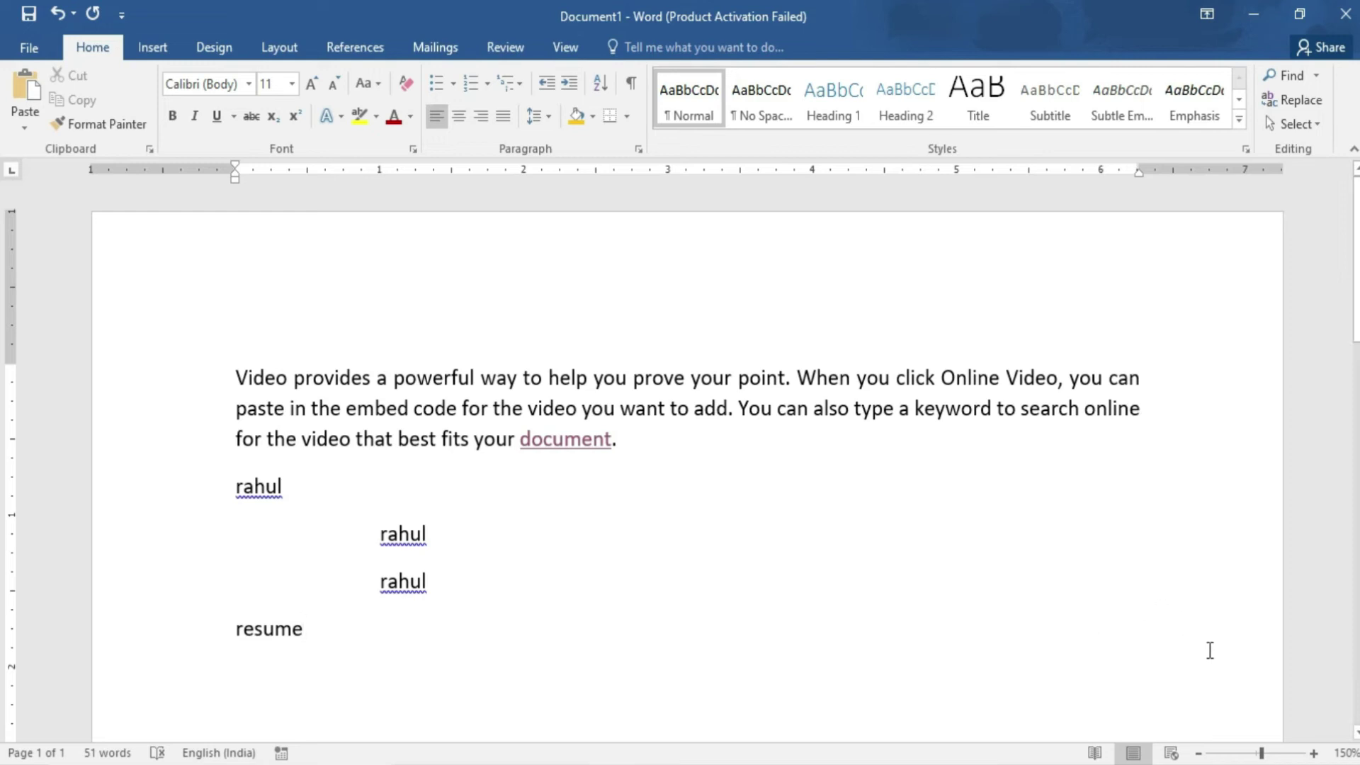
{"action": "key", "text": "ctrl+r"}
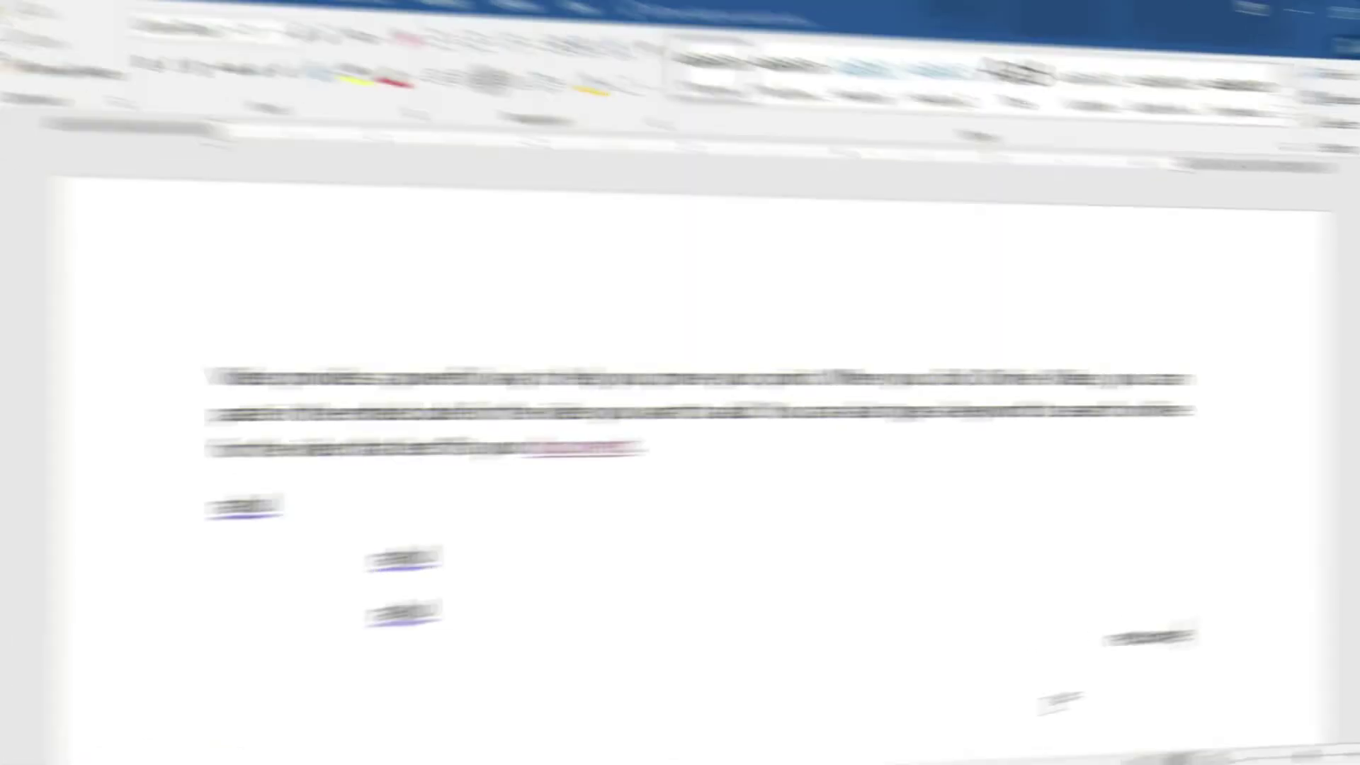
{"action": "key", "text": "ctrl+l"}
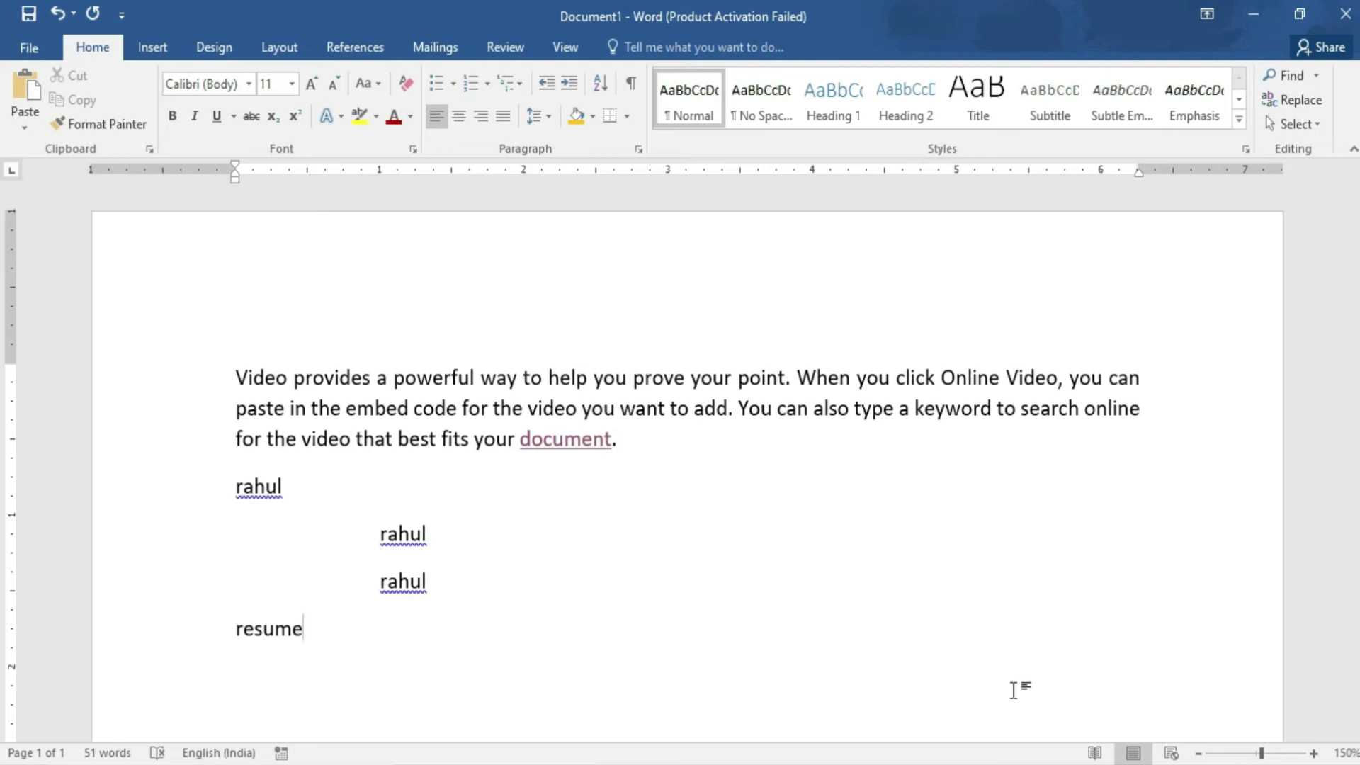
Go through the Save As dialog with 'ab' typed, then add an empty line after 'resume'.
{"action": "key", "text": "ctrl+s"}
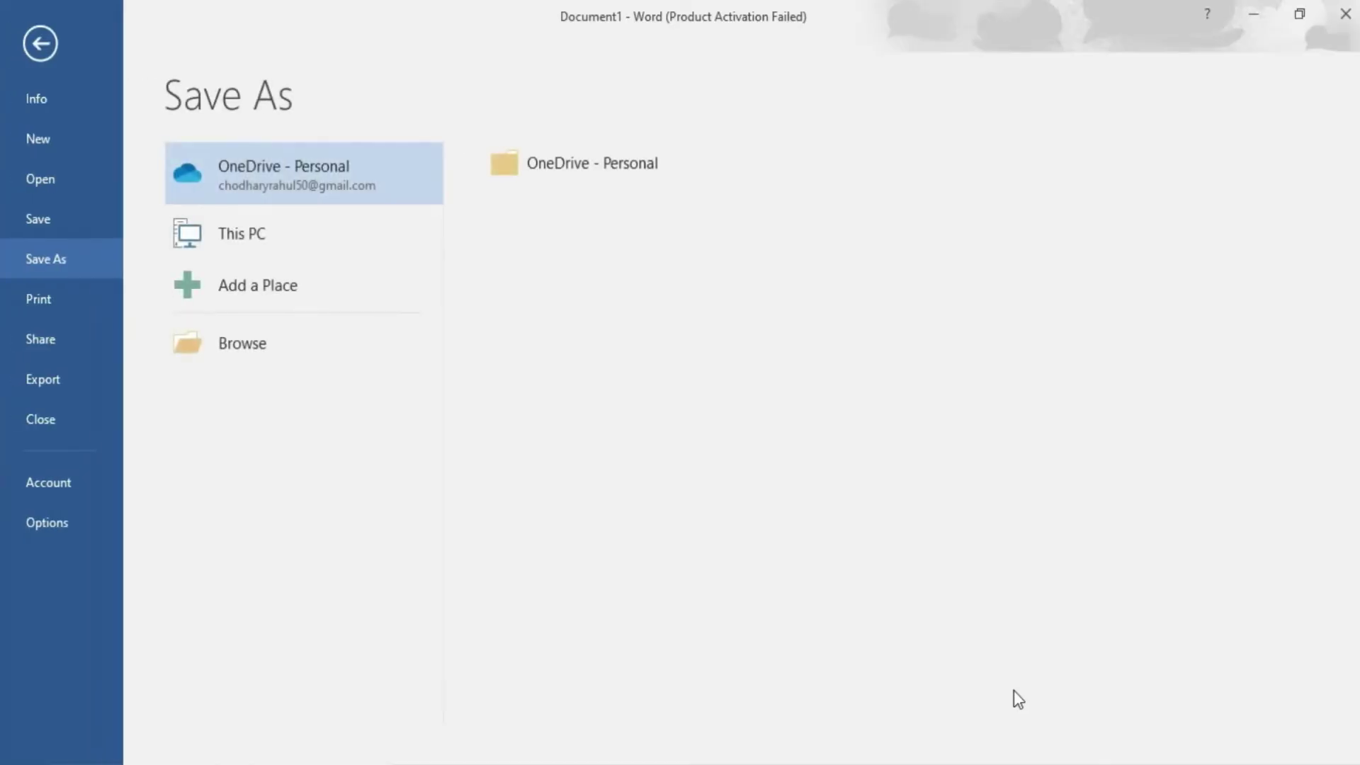
{"action": "left_click", "coordinate": [291, 346]}
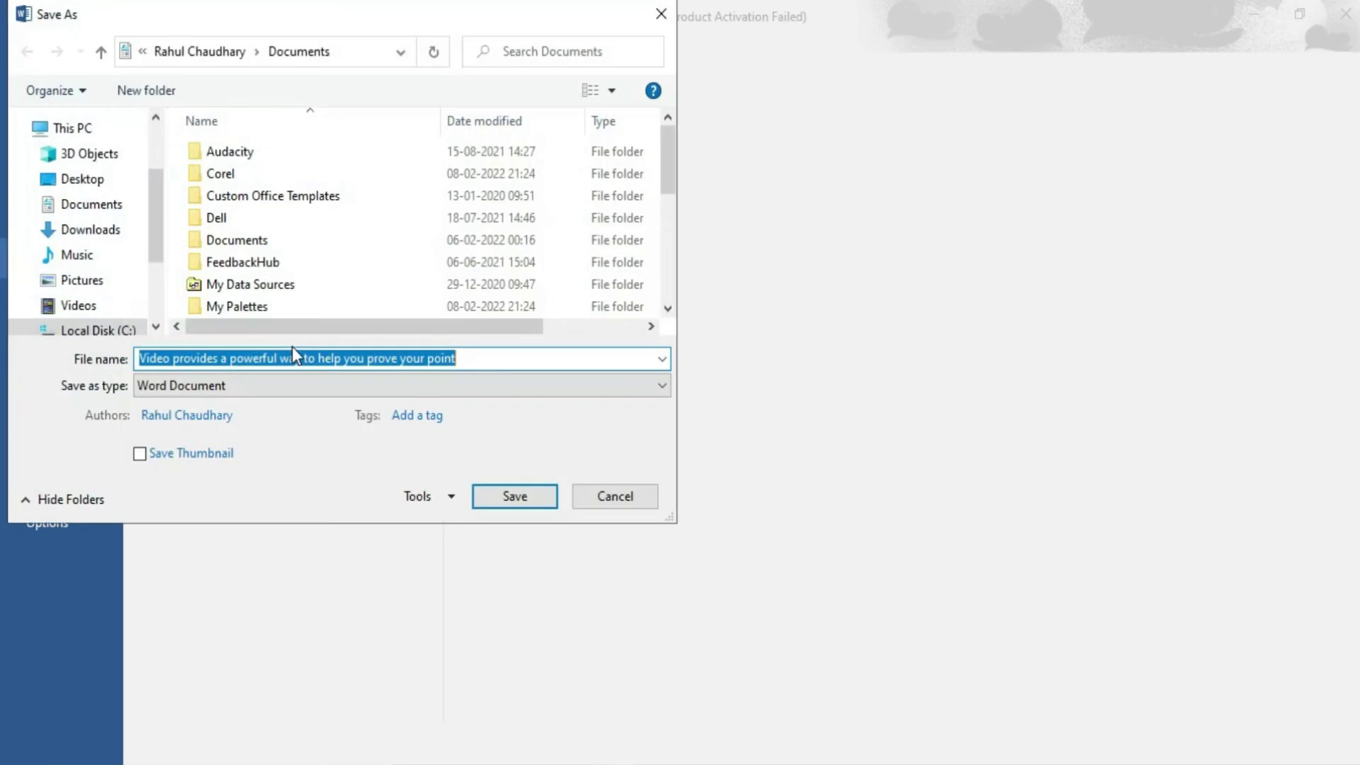
{"action": "type", "text": "ab"}
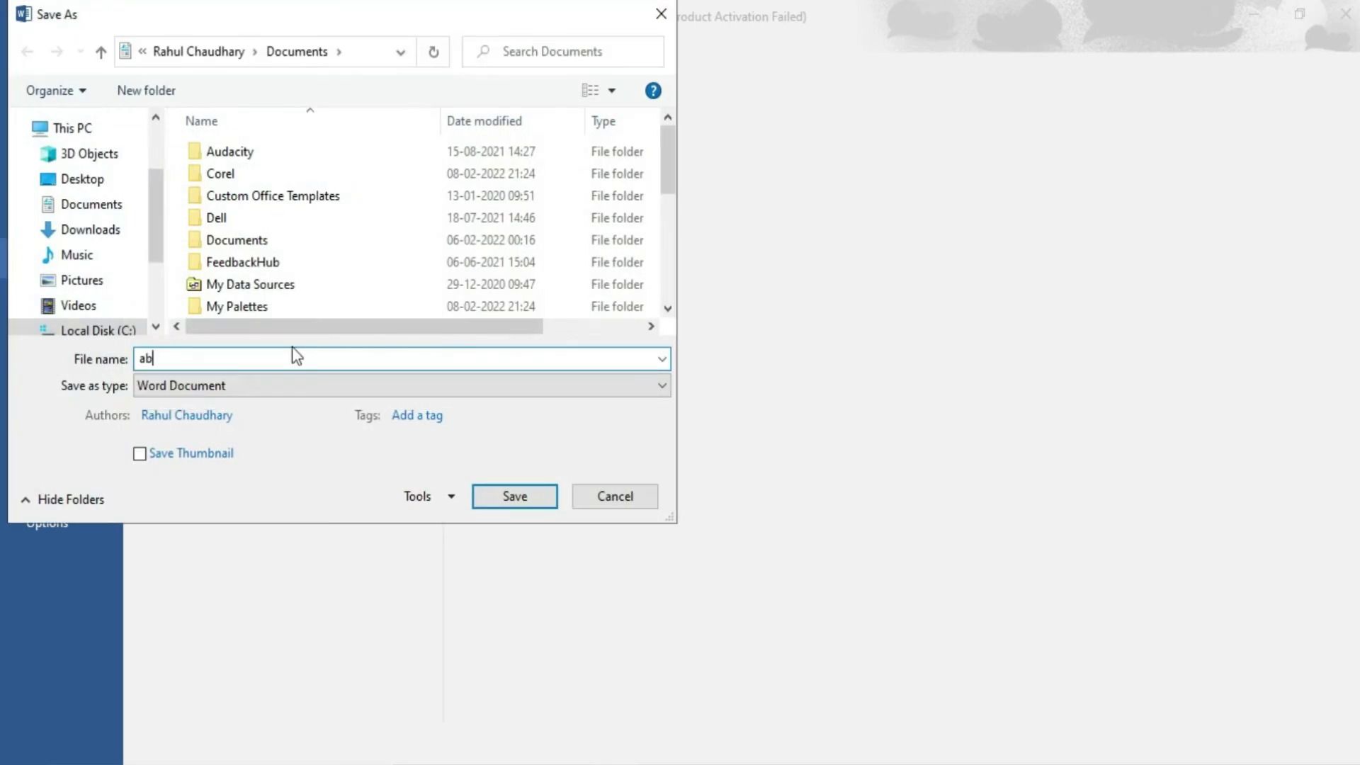
{"action": "left_click", "coordinate": [515, 496]}
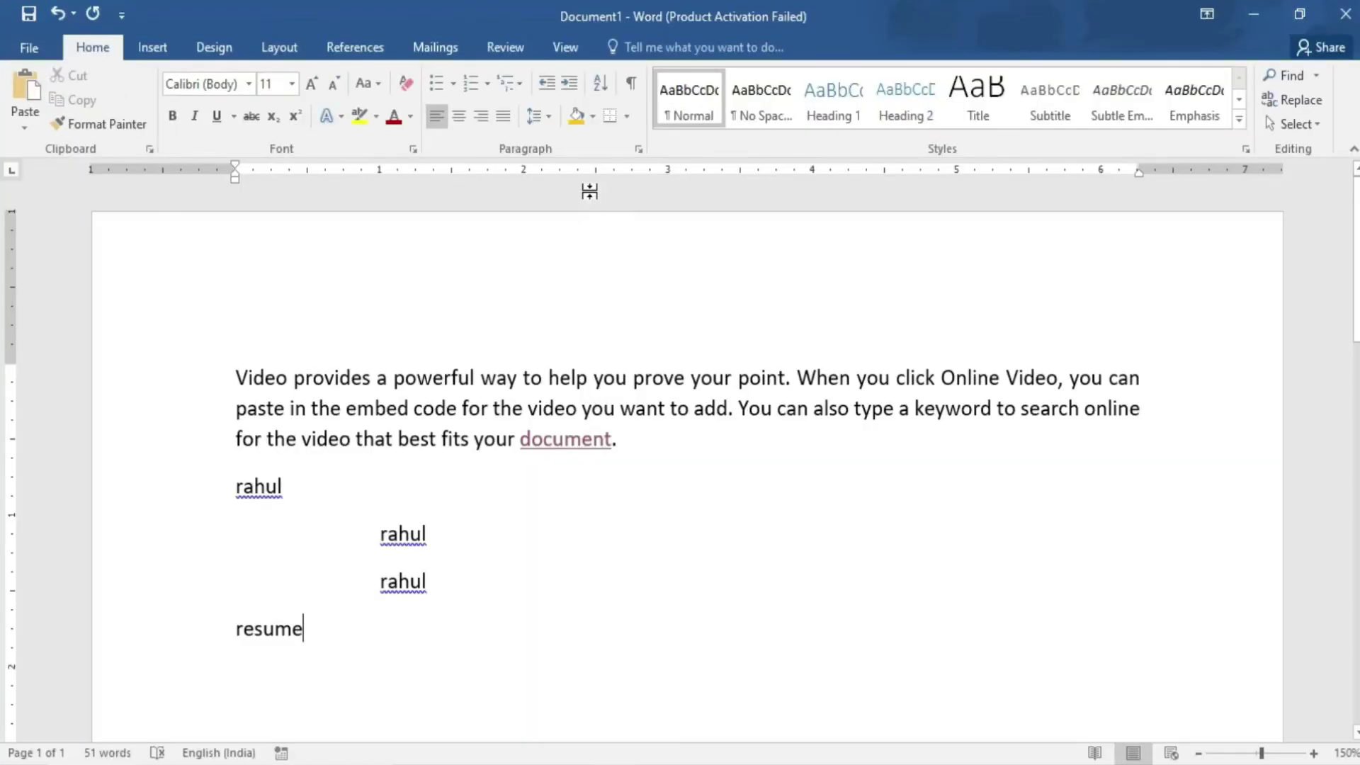
{"action": "key", "text": "Return"}
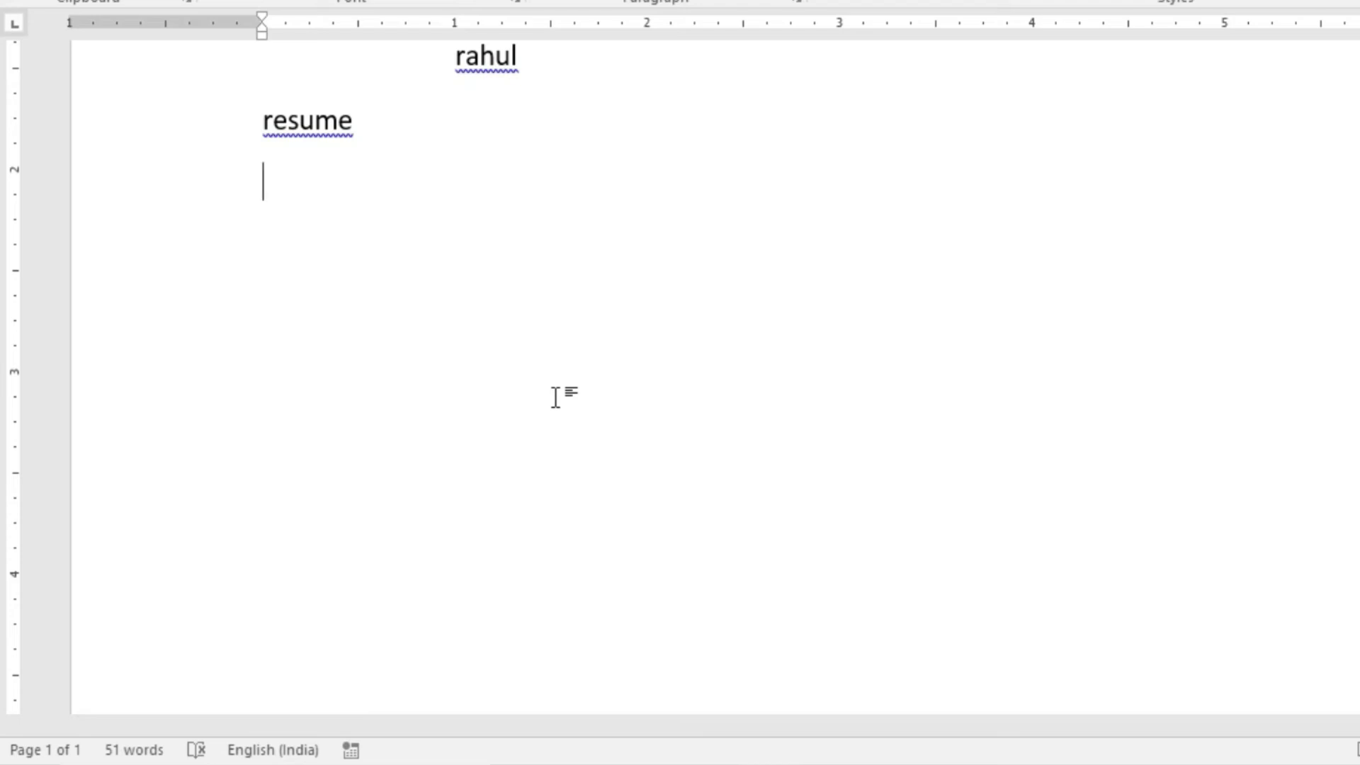
Add a 'Name' line with the name at a 2-inch tab stop, then a tabbed 'Age' line.
{"action": "type", "text": "Name"}
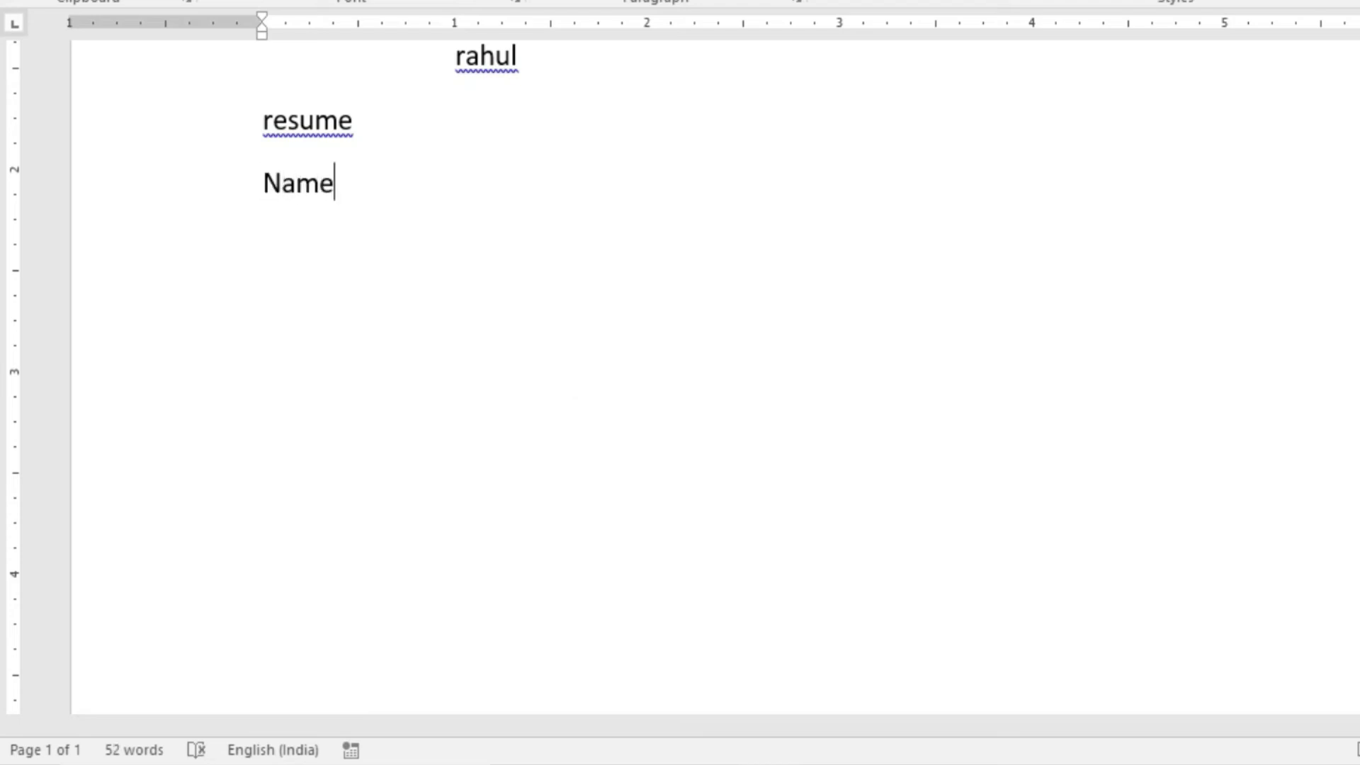
{"action": "double_click", "coordinate": [555, 397]}
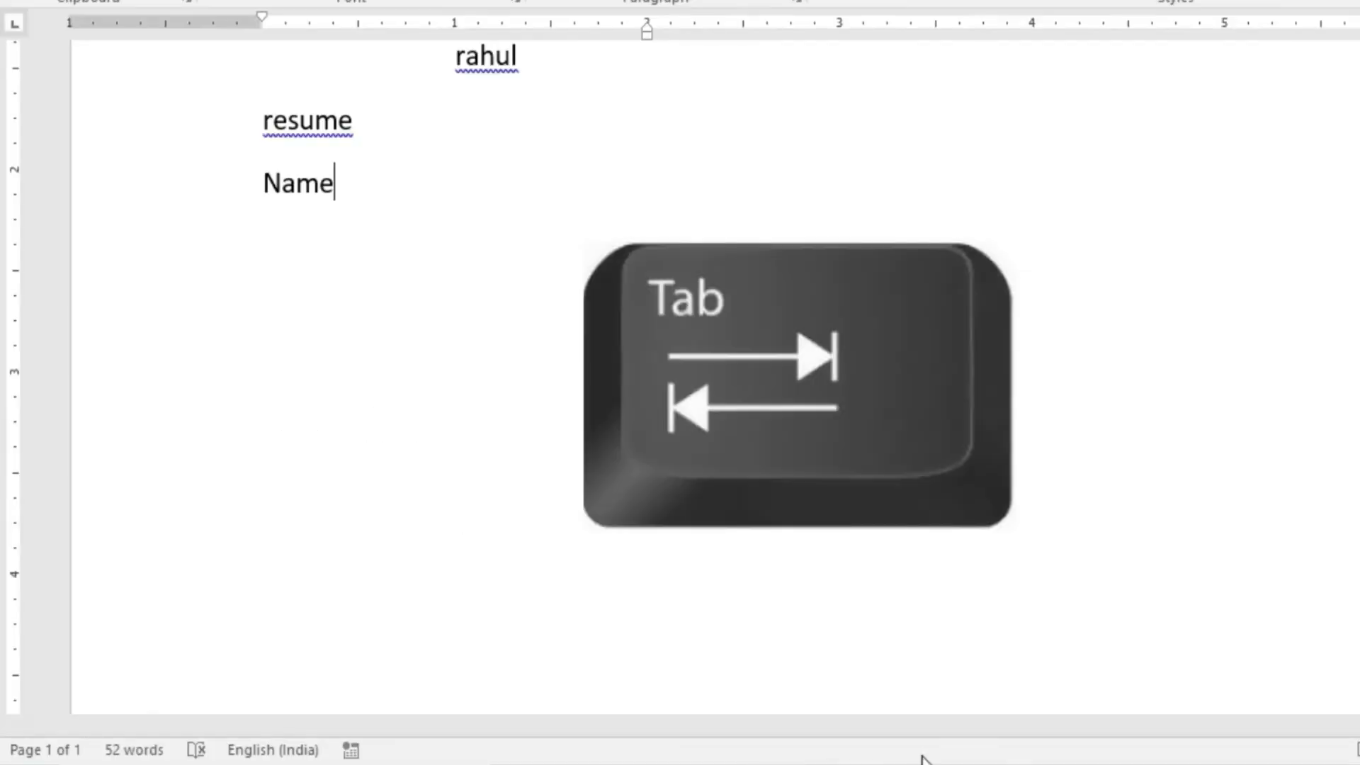
{"action": "key", "text": "Tab"}
{"action": "type", "text": "Rahul"}
{"action": "key", "text": "Return"}
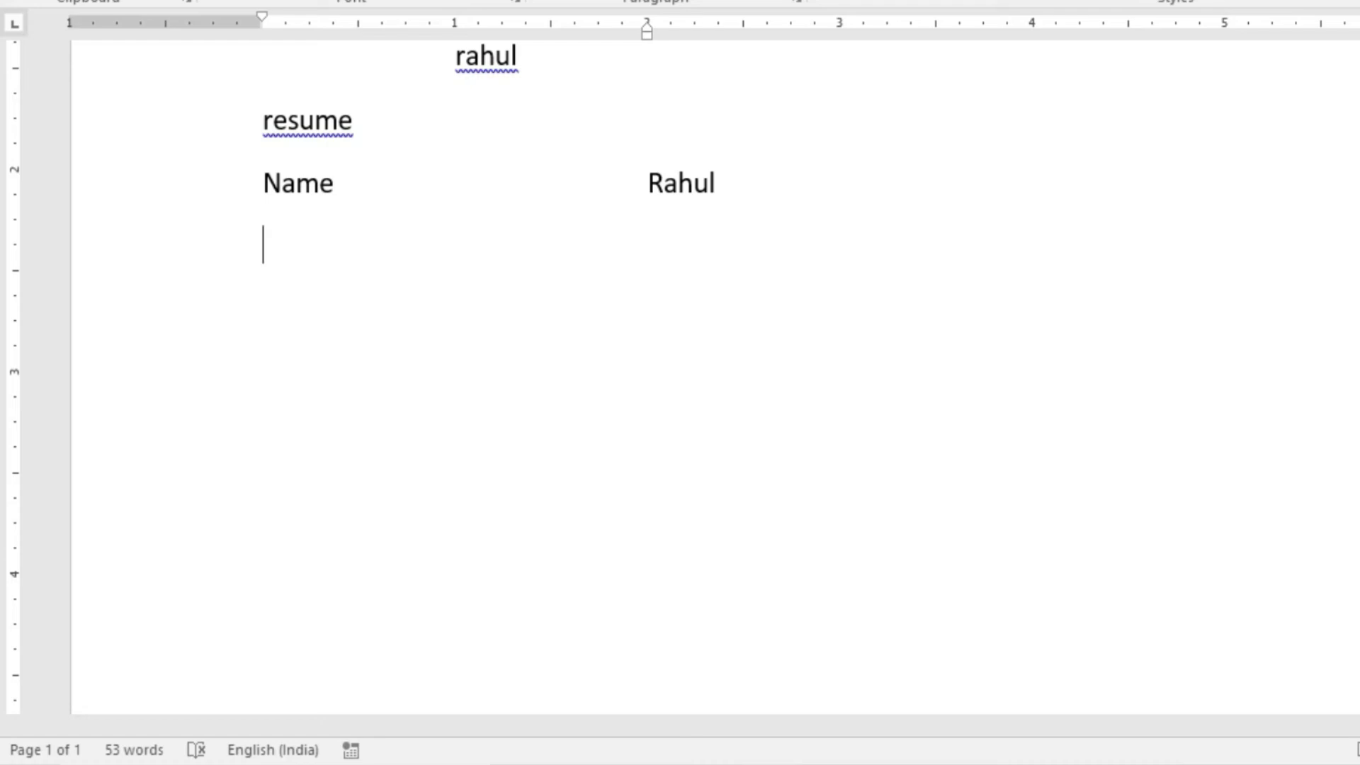
{"action": "type", "text": "Age"}
{"action": "key", "text": "Tab"}
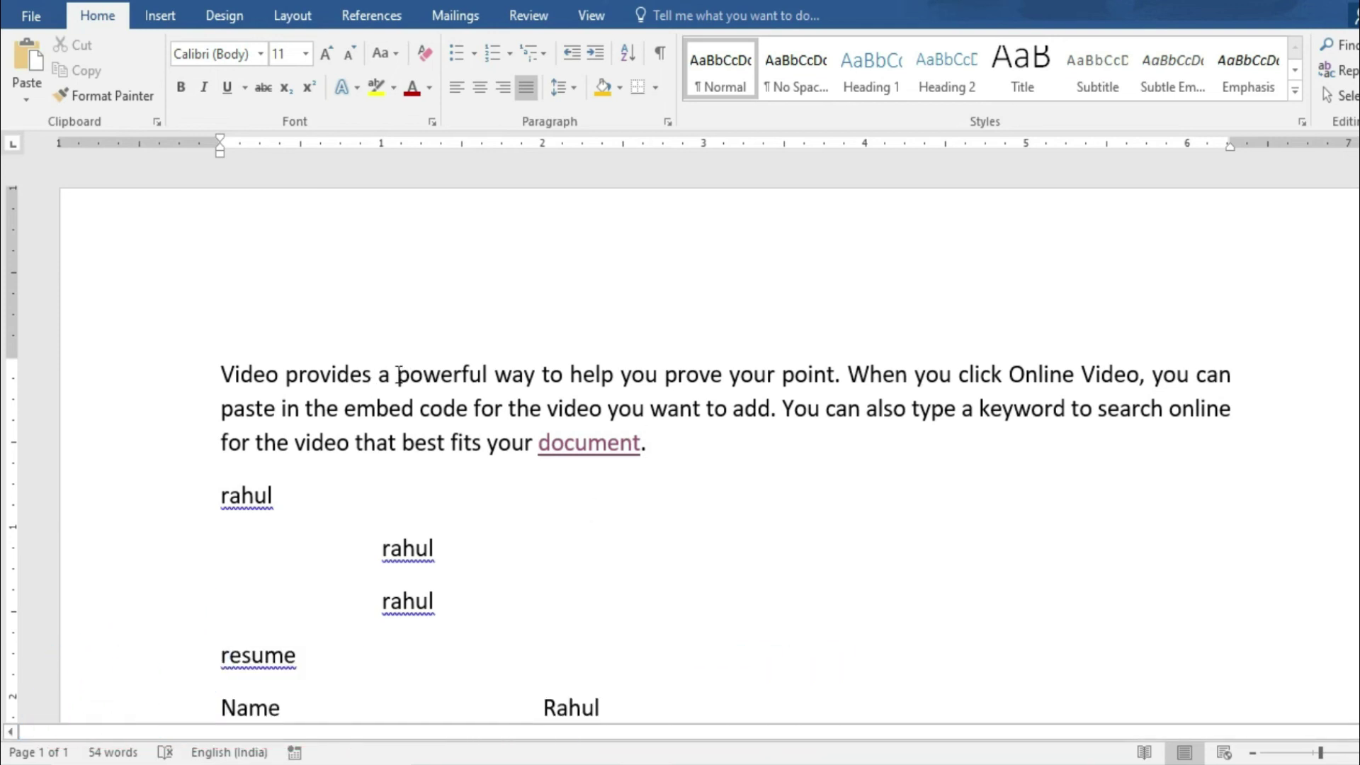
Underline 'powerful' in the first paragraph, trying the Underline button before using Ctrl+U.
{"action": "left_click_drag", "start_coordinate": [395, 373], "coordinate": [494, 379]}
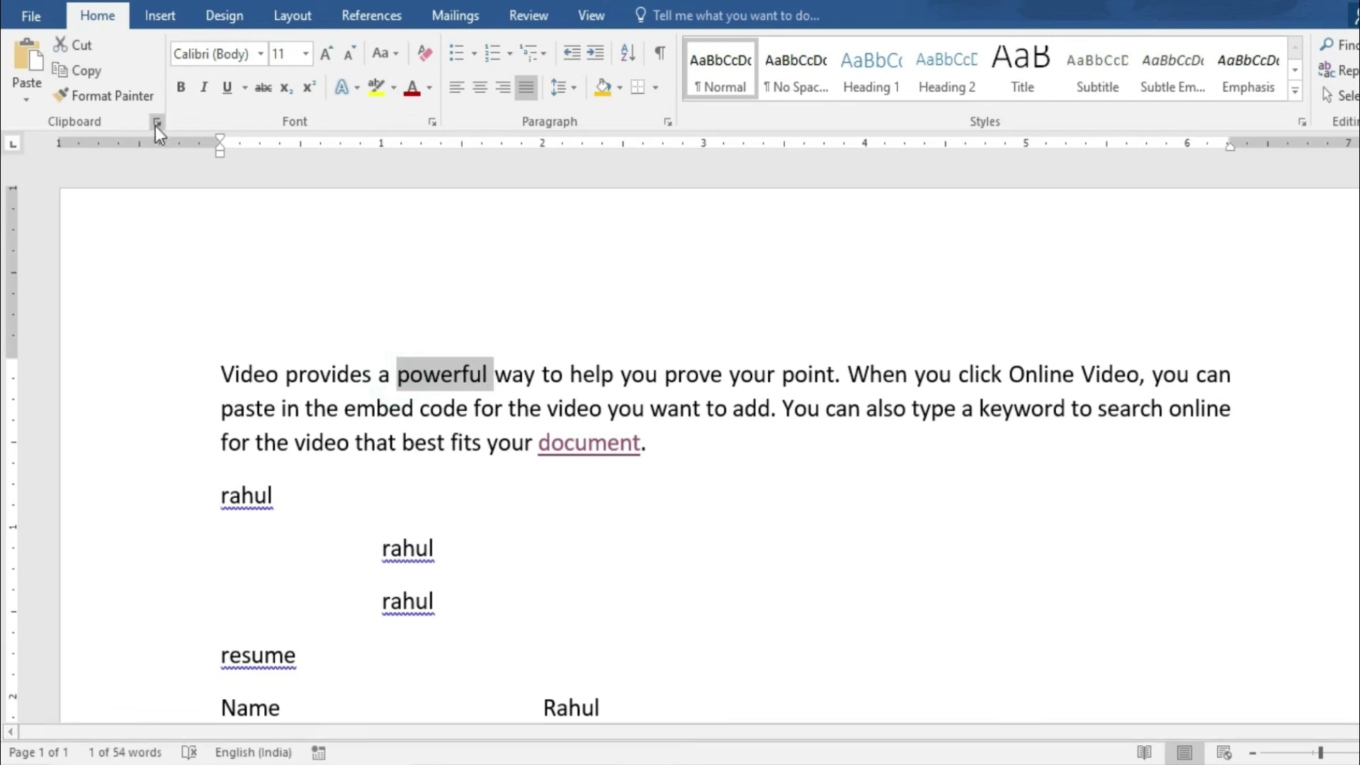
{"action": "left_click", "coordinate": [229, 87]}
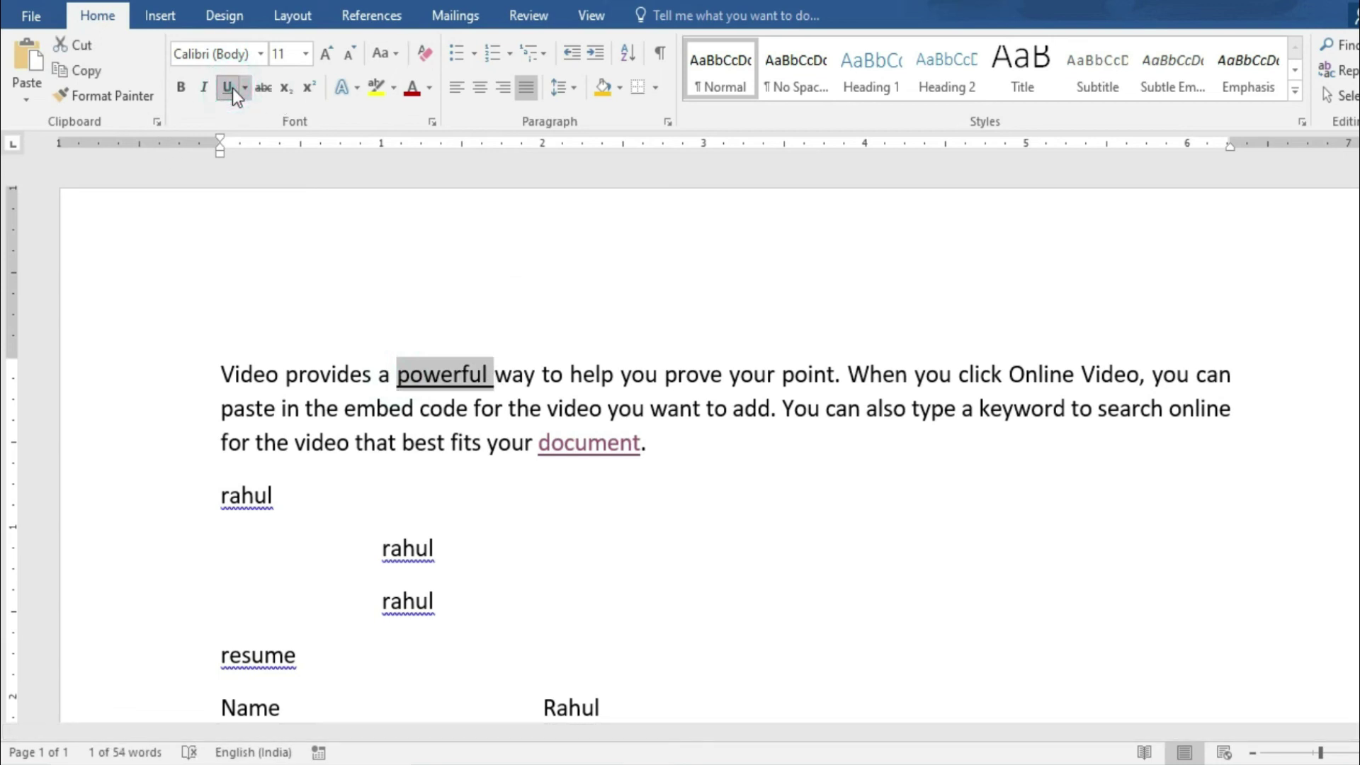
{"action": "left_click", "coordinate": [230, 87]}
{"action": "left_click", "coordinate": [783, 463]}
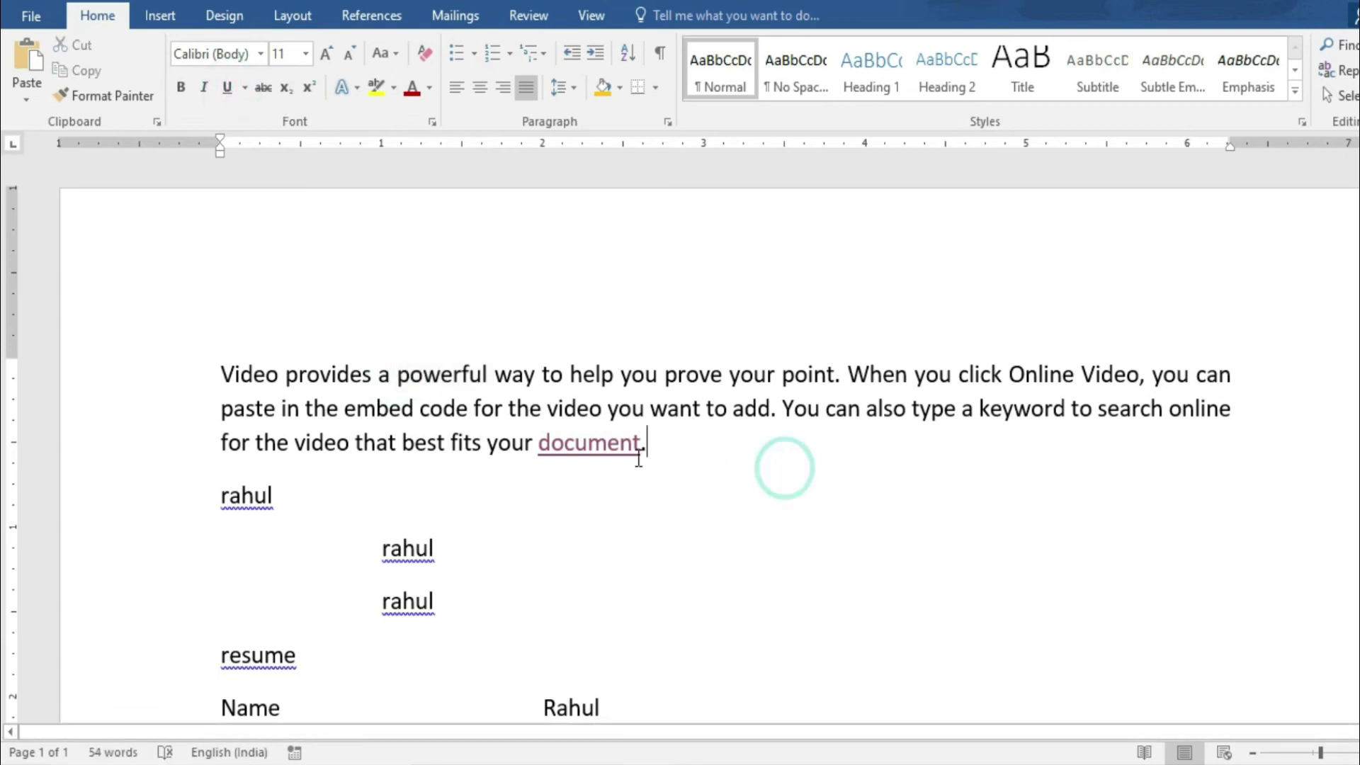
{"action": "left_click_drag", "start_coordinate": [397, 373], "coordinate": [487, 381]}
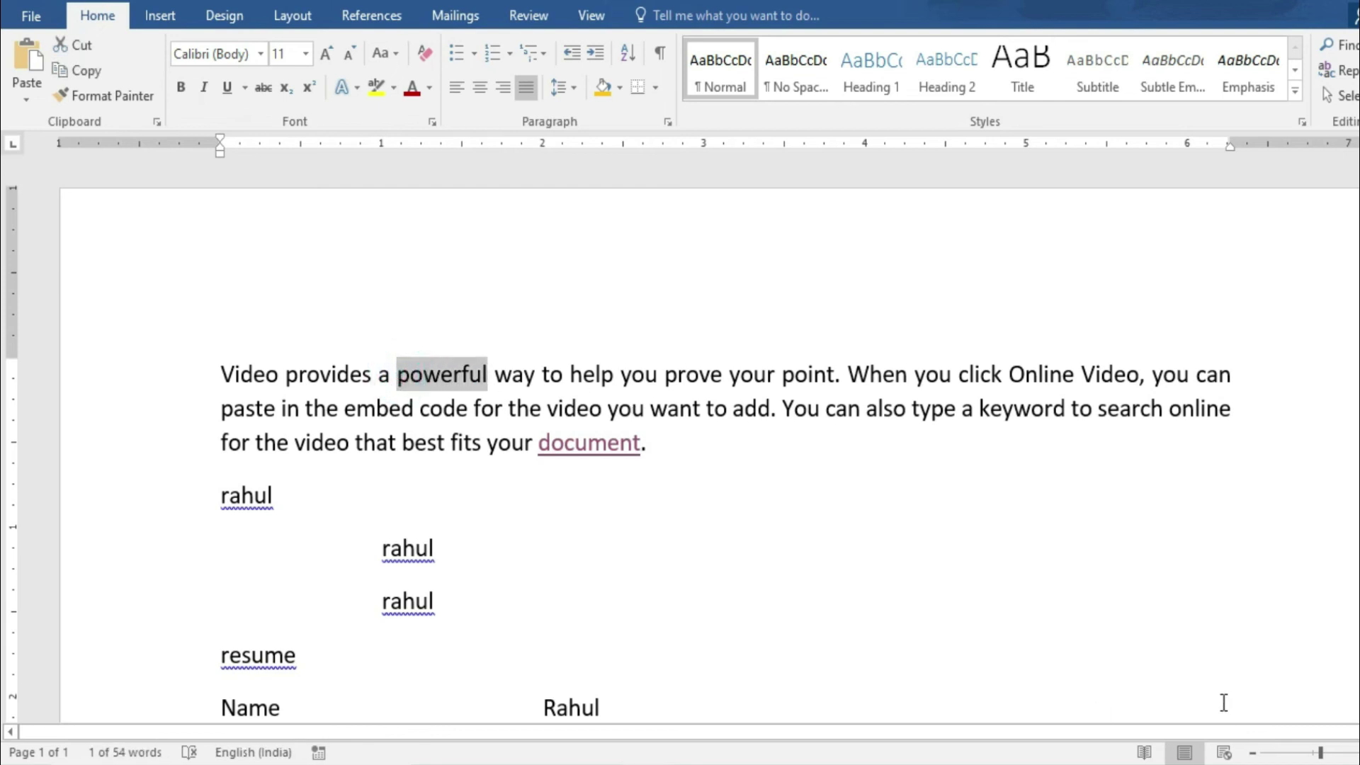
{"action": "key", "text": "ctrl+u"}
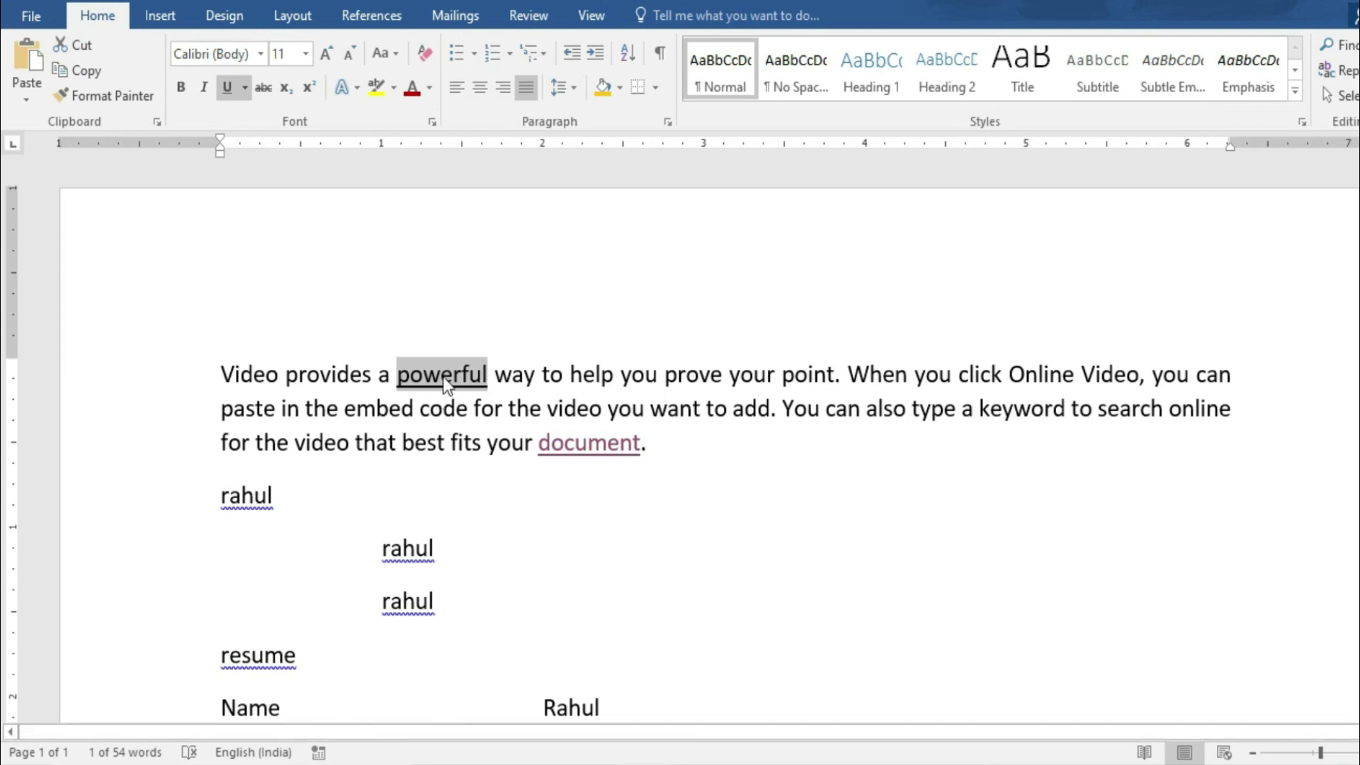
{"action": "left_click", "coordinate": [224, 500]}
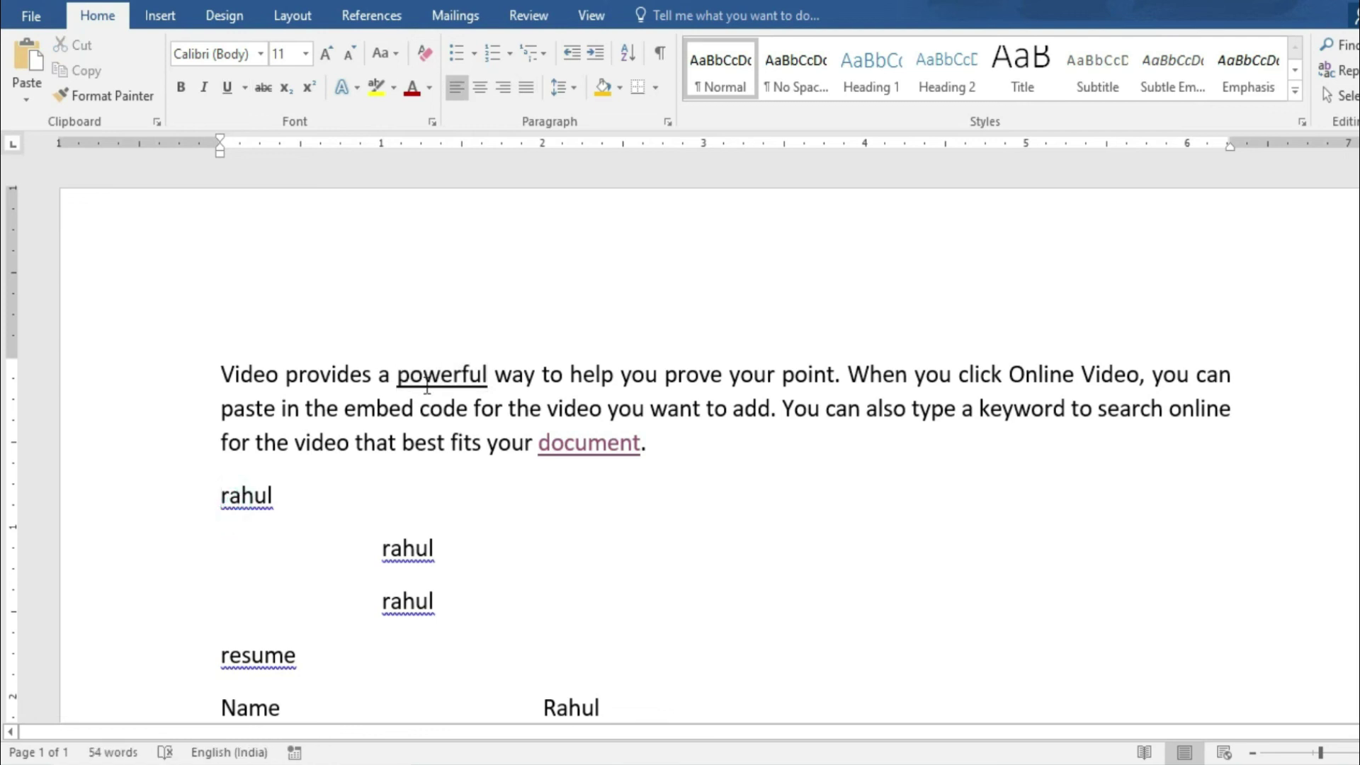
Try cutting 'powerful' and pasting it on the next line, then undo the attempt.
{"action": "left_click_drag", "start_coordinate": [487, 374], "coordinate": [399, 373]}
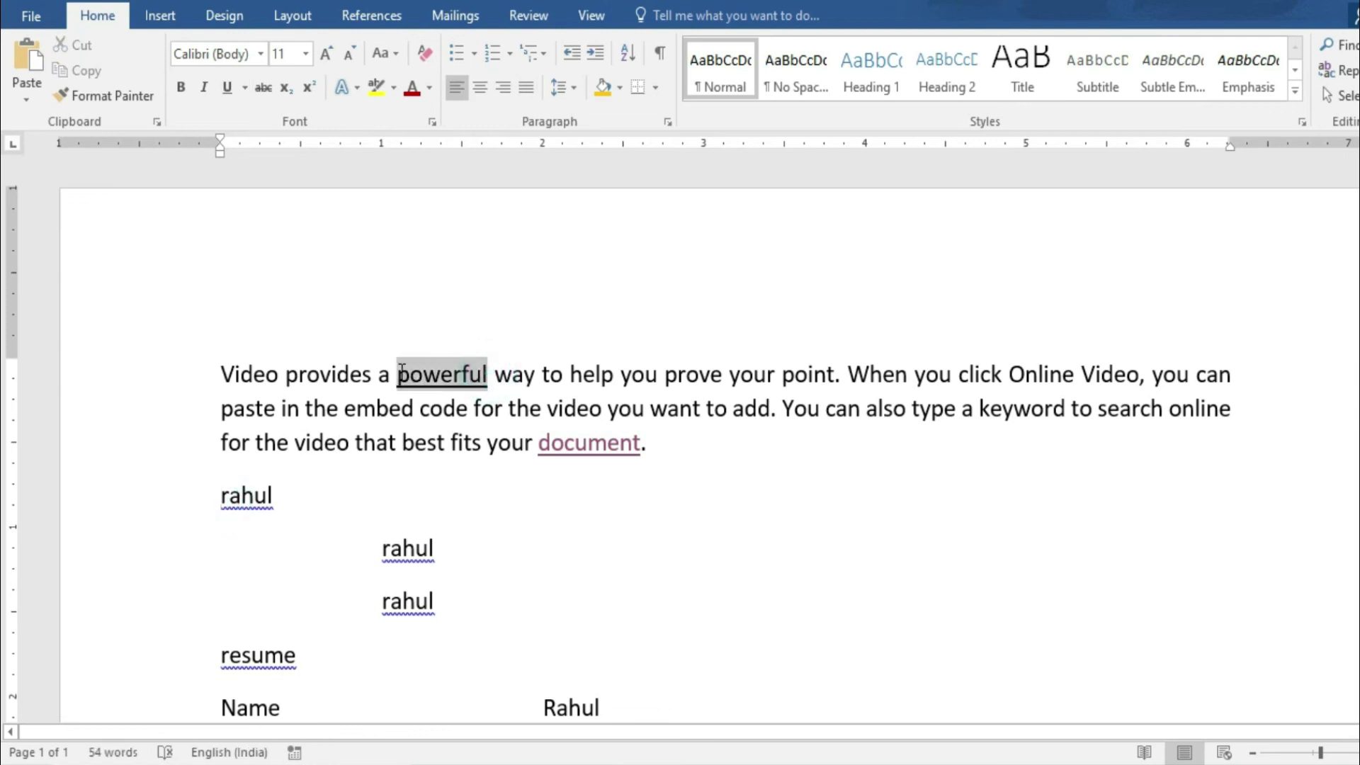
{"action": "left_click", "coordinate": [84, 47]}
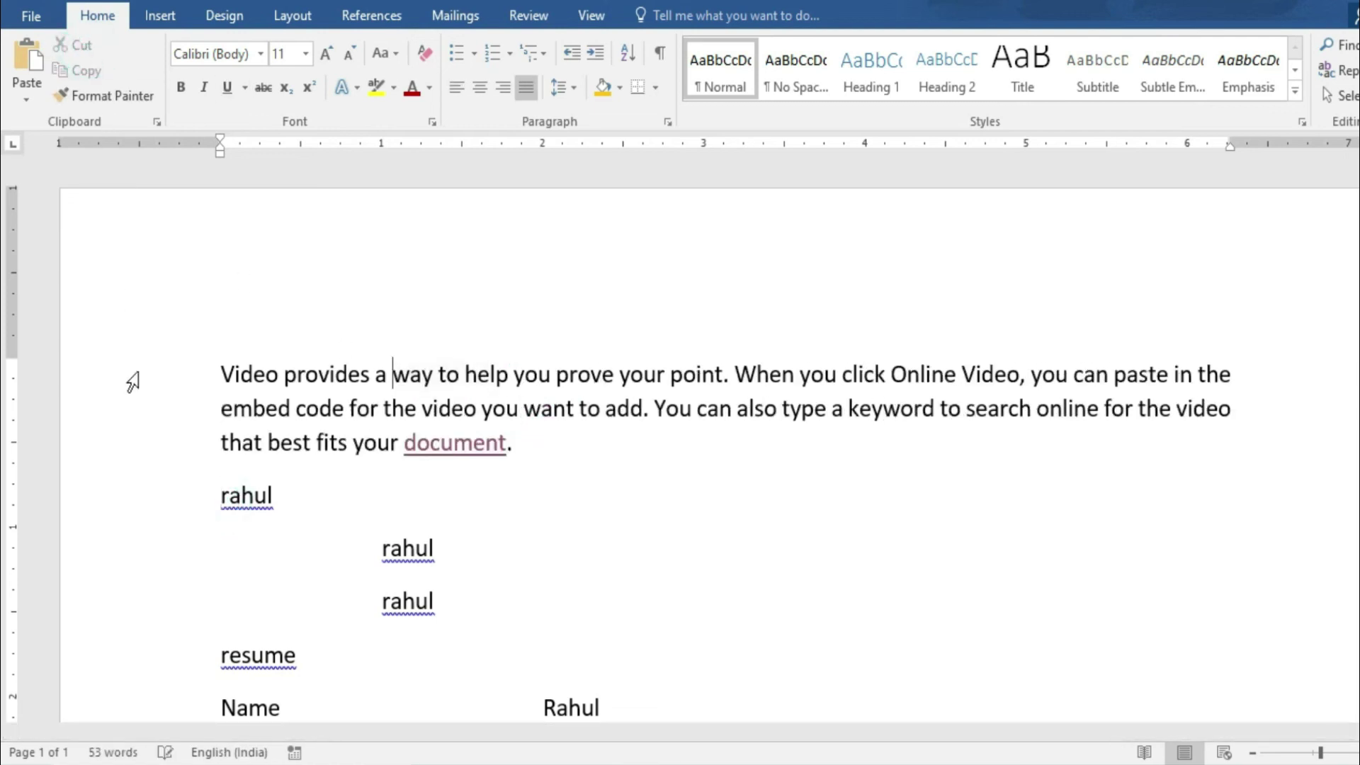
{"action": "left_click", "coordinate": [220, 496]}
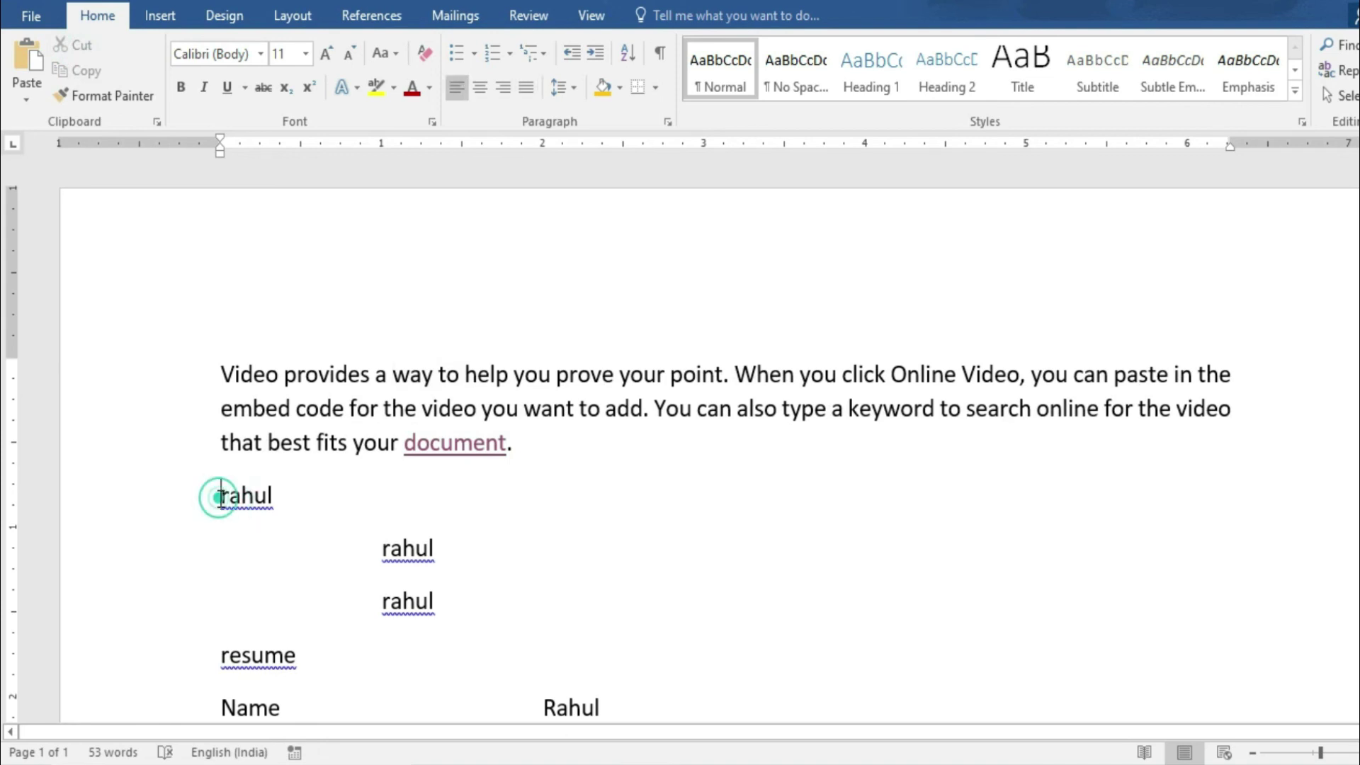
{"action": "left_click", "coordinate": [27, 64]}
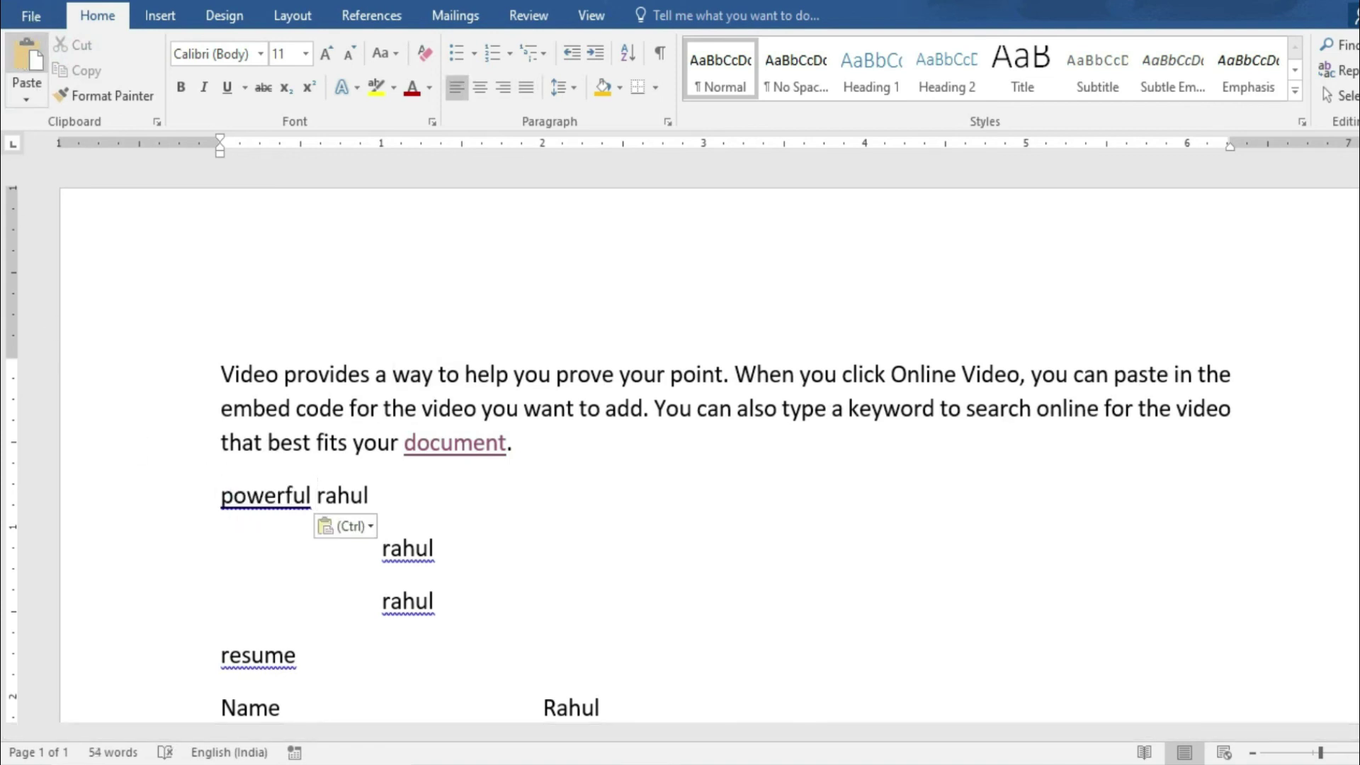
{"action": "key", "text": "Return"}
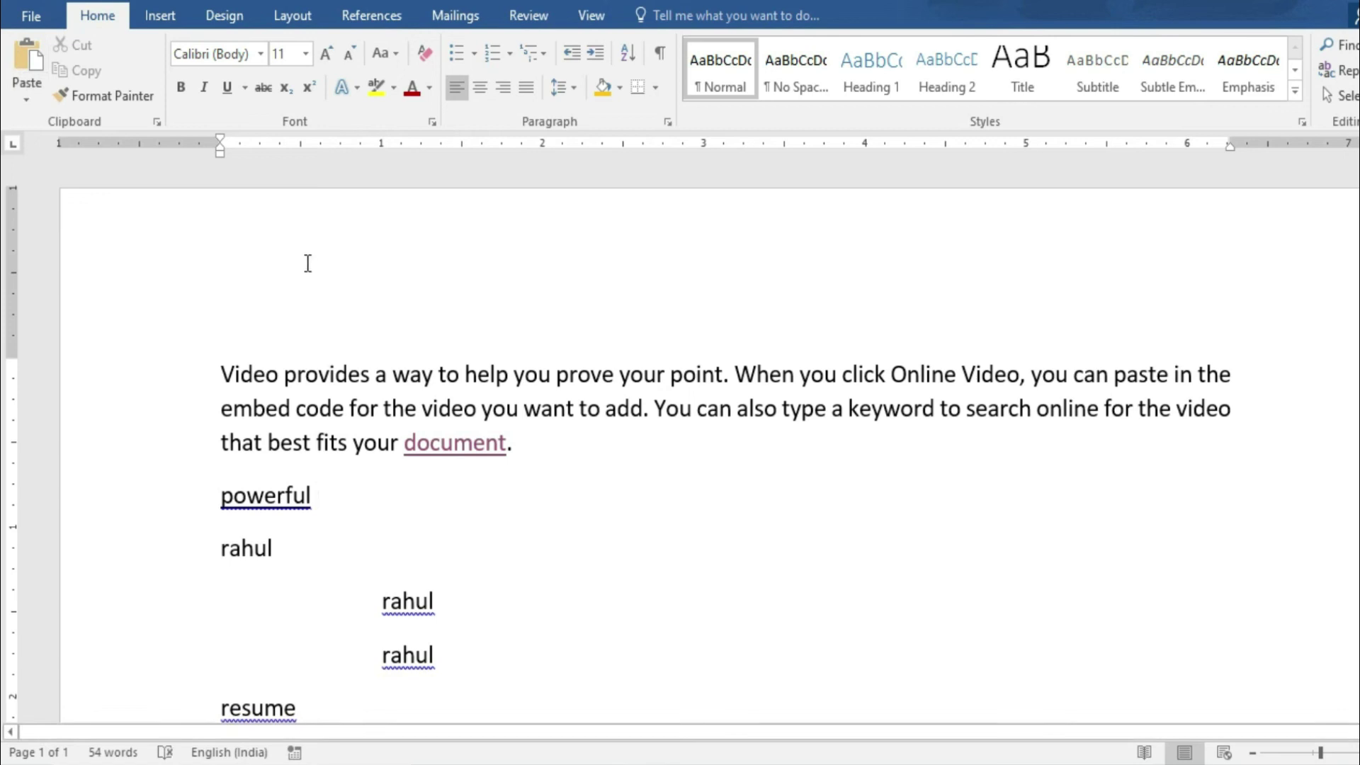
{"action": "key", "text": "ctrl+z"}
{"action": "key", "text": "ctrl+z"}
{"action": "key", "text": "ctrl+z"}
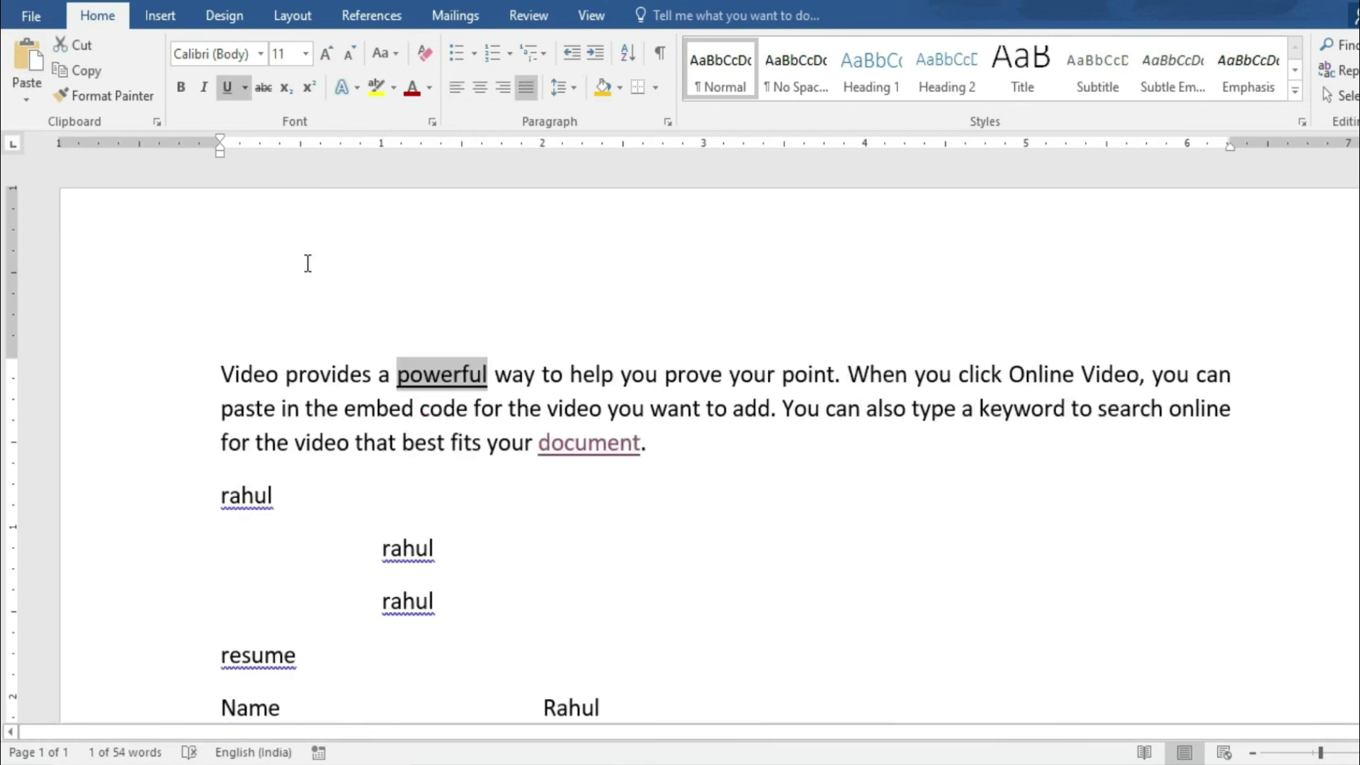
{"action": "left_click", "coordinate": [536, 496]}
Cut 'powerful' and paste it onto a new line after 'document.' at the paragraph's end.
{"action": "left_click_drag", "start_coordinate": [489, 382], "coordinate": [396, 375]}
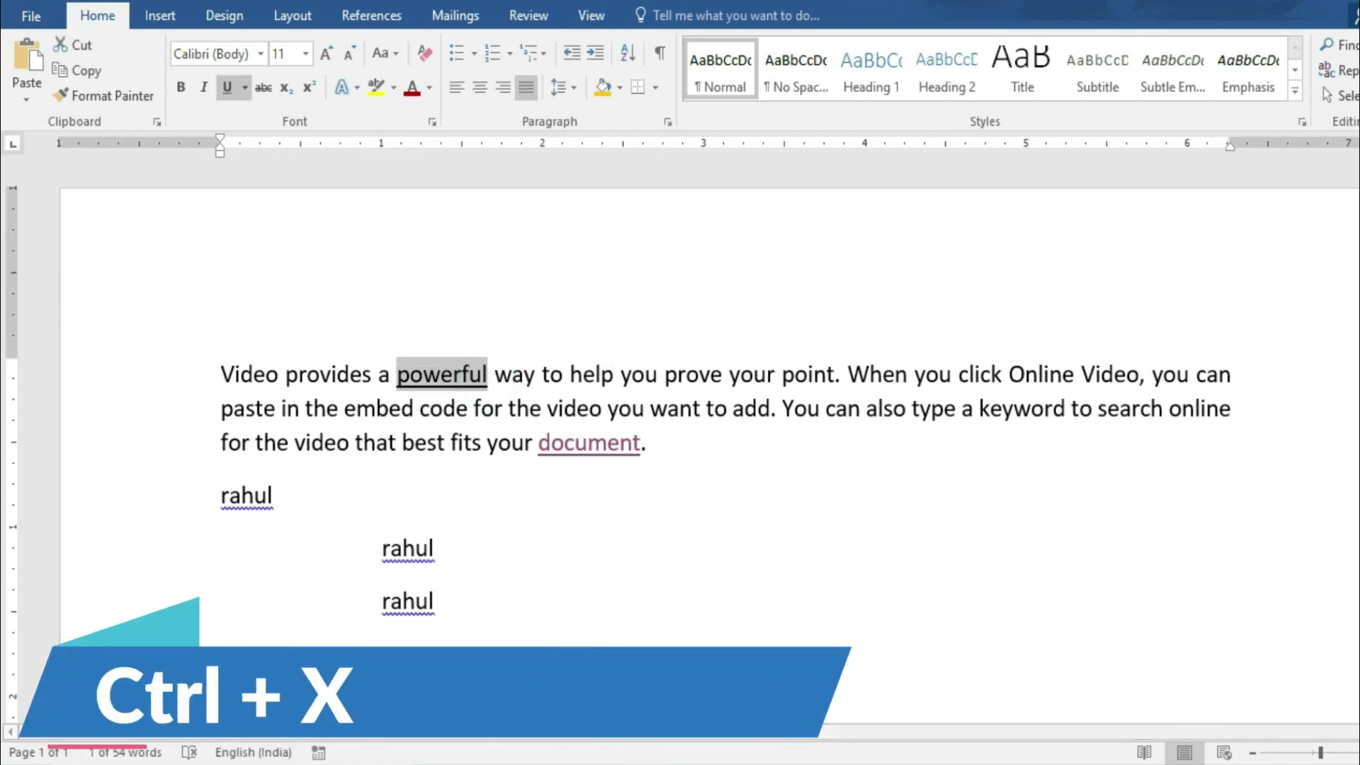
{"action": "key", "text": "ctrl+x"}
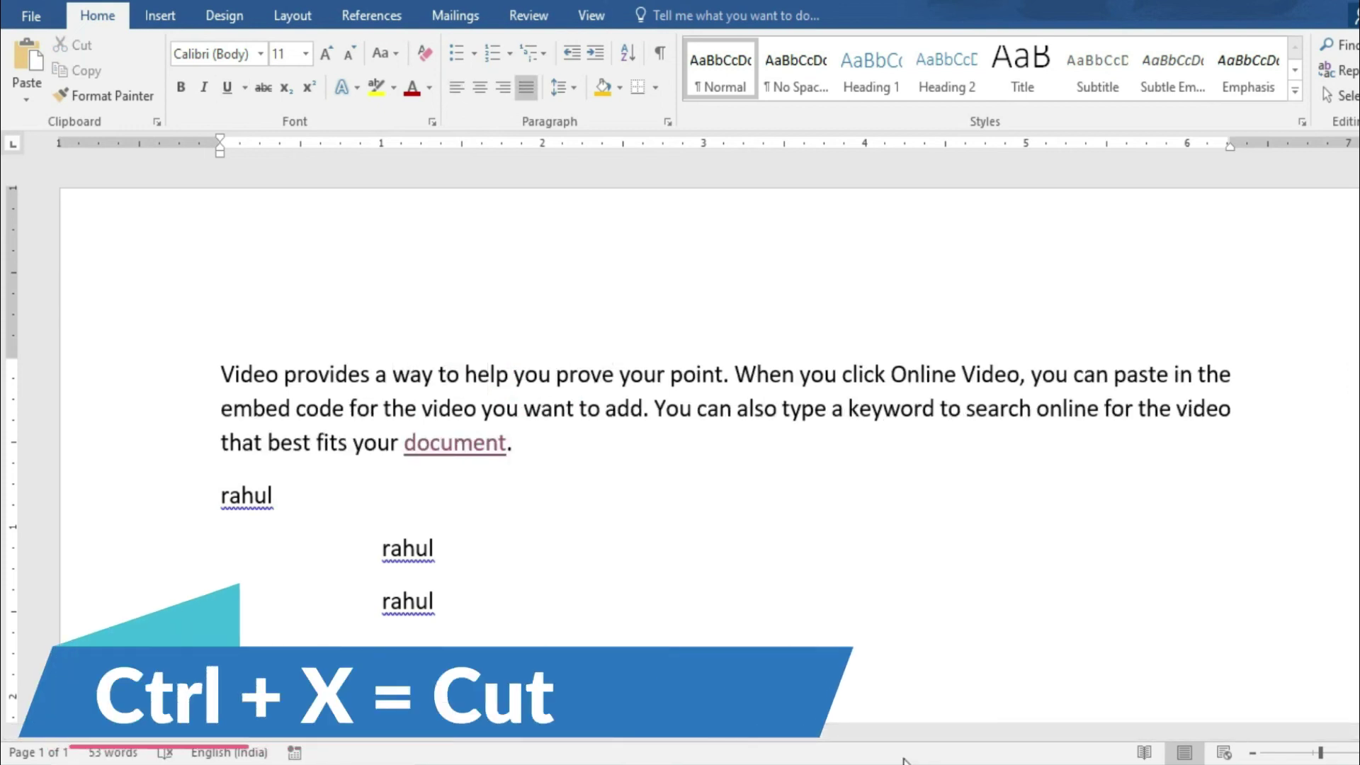
{"action": "left_click", "coordinate": [567, 438]}
{"action": "key", "text": "Return"}
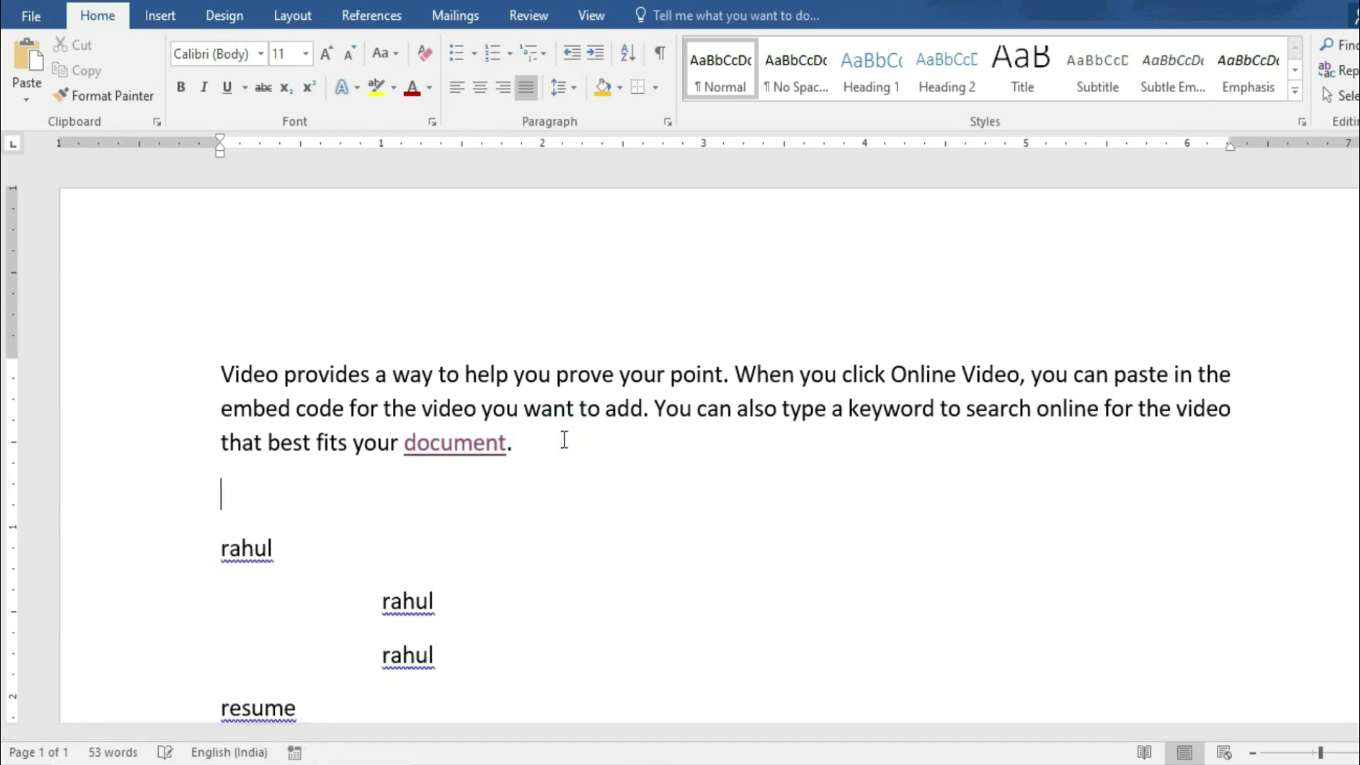
{"action": "key", "text": "ctrl+v"}
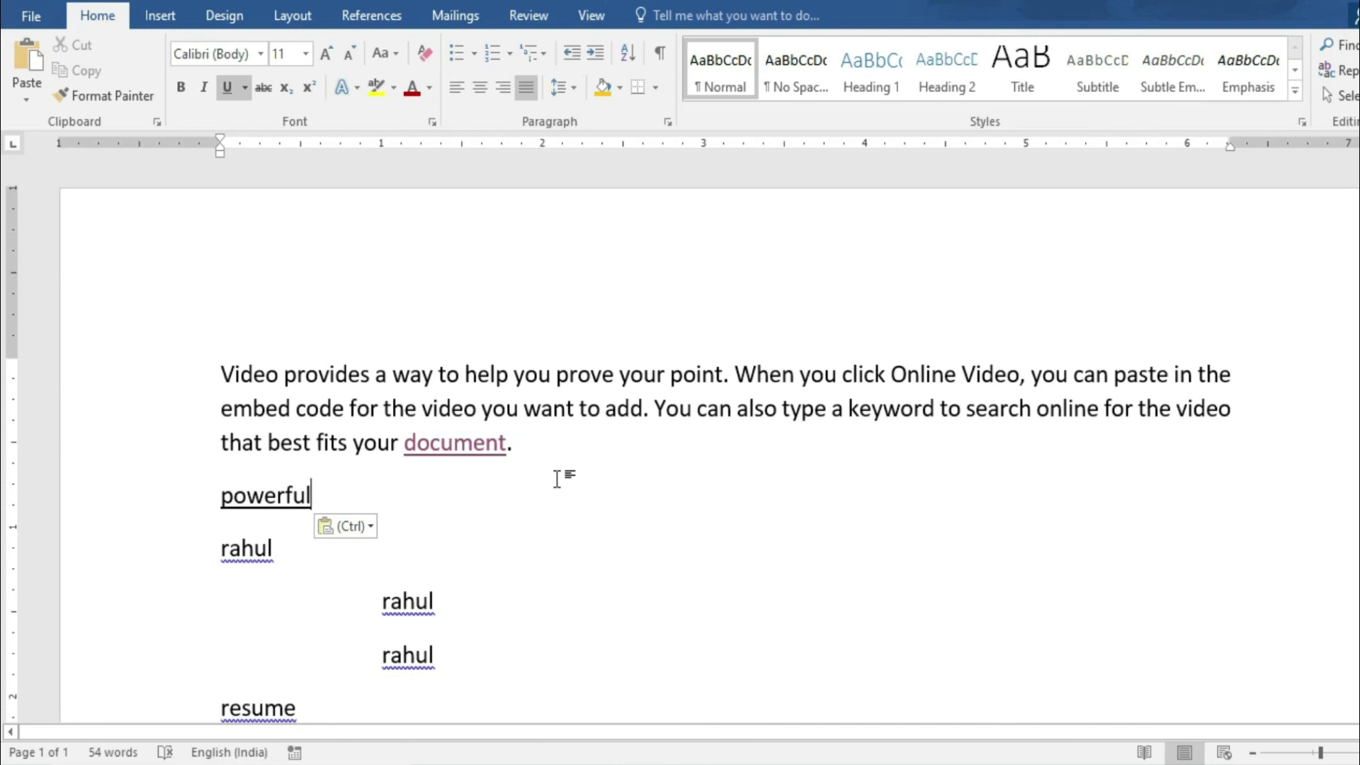
{"action": "left_click", "coordinate": [538, 478]}
Delete 'document.' from the paragraph's end, undo the deletion, then redo it.
{"action": "left_click_drag", "start_coordinate": [527, 448], "coordinate": [406, 447]}
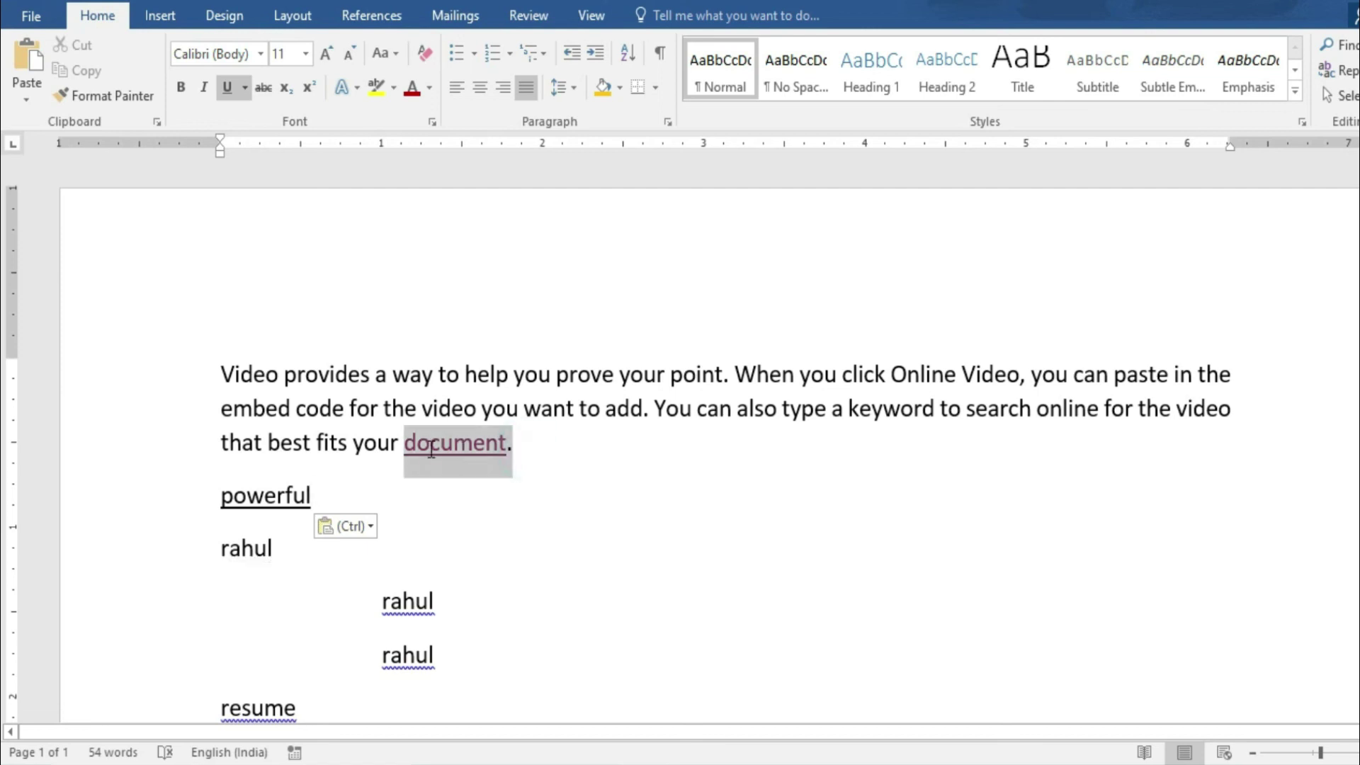
{"action": "key", "text": "Delete"}
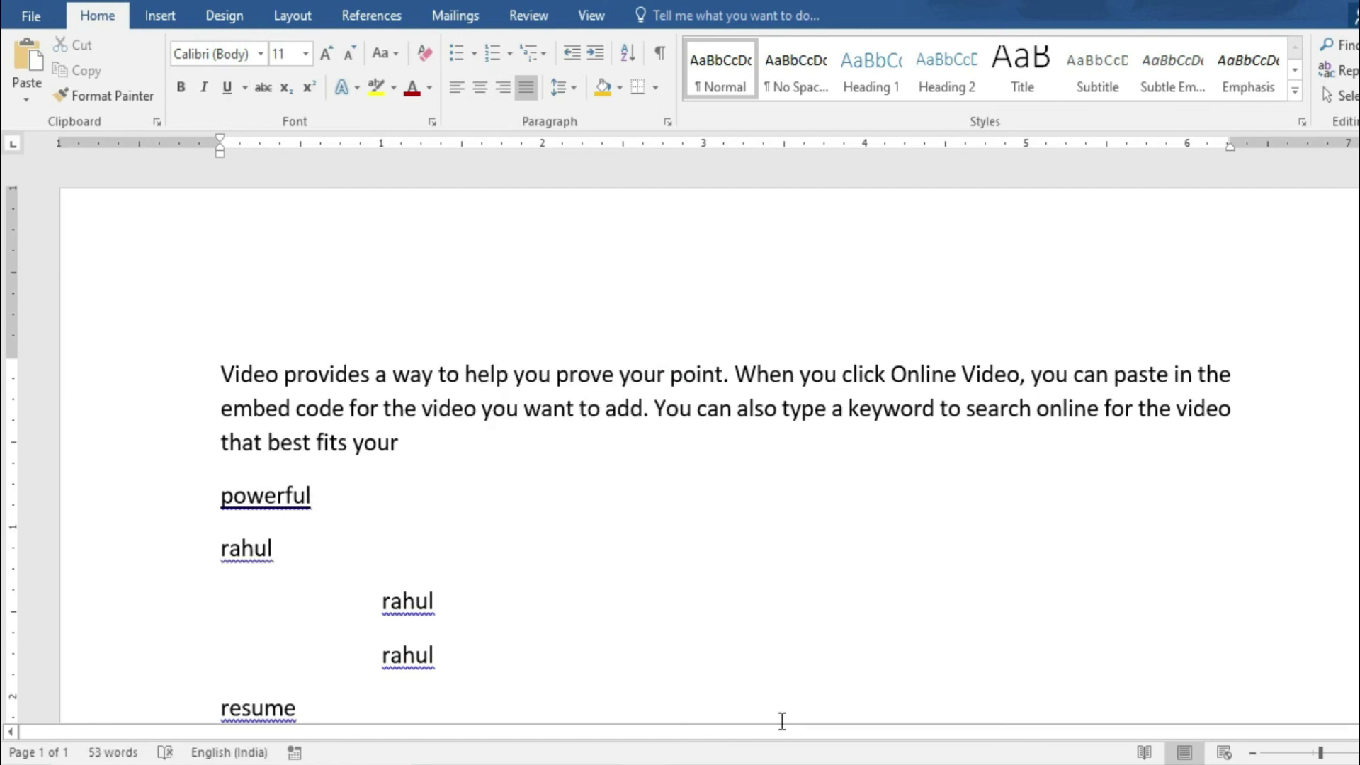
{"action": "key", "text": "ctrl"}
{"action": "key", "text": "ctrl+z"}
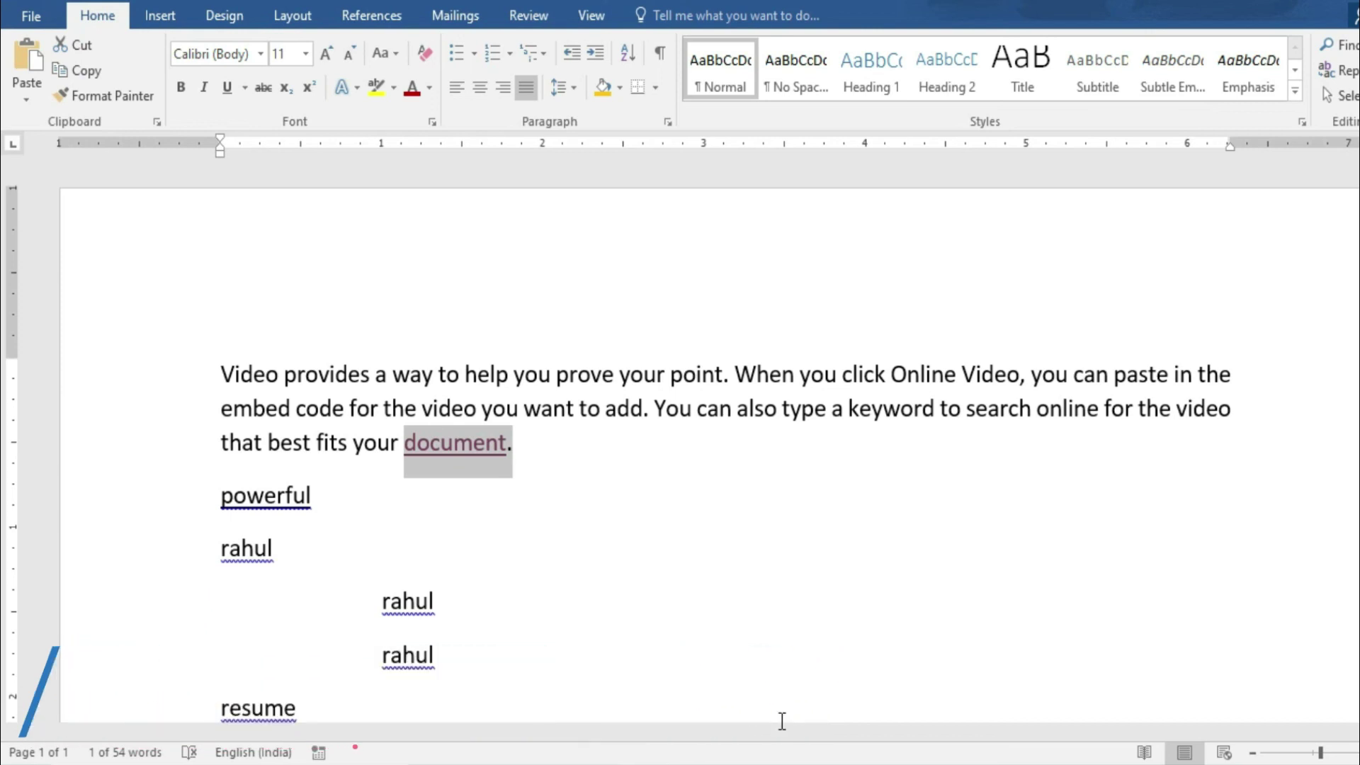
{"action": "key", "text": "ctrl+y"}
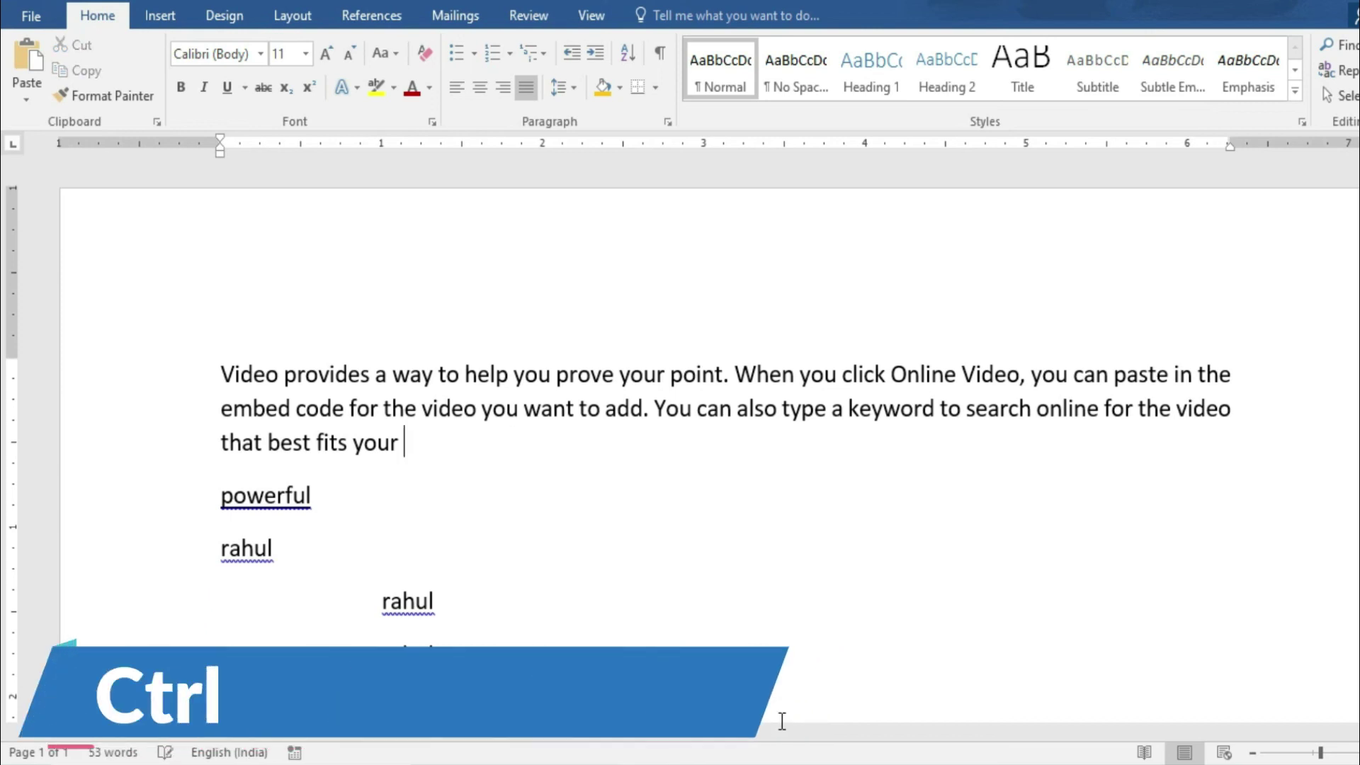